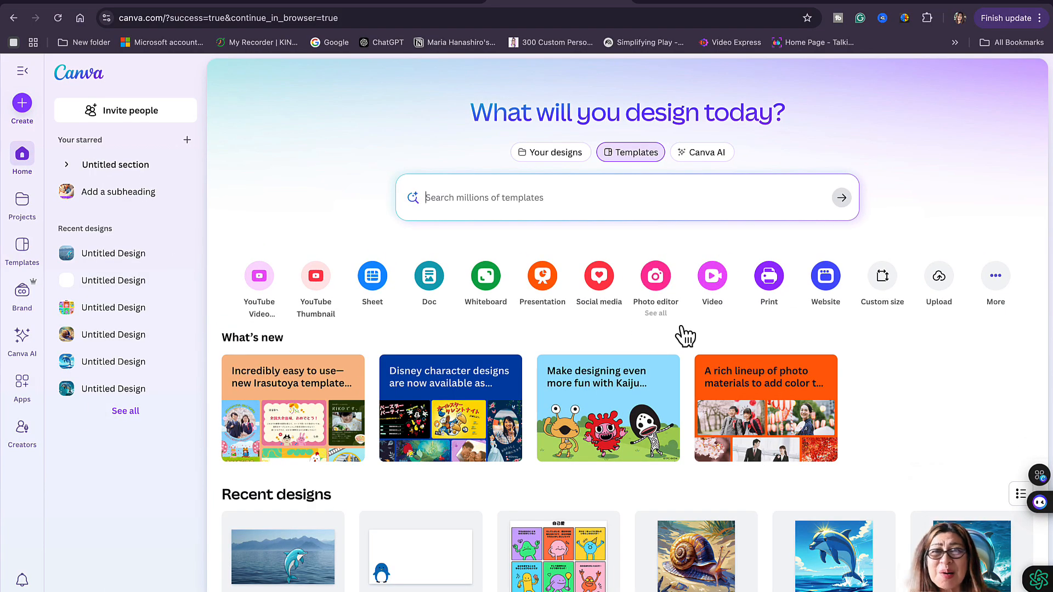
# Step: Create a blank YouTube Video (Landscape) design
pyautogui.click(718, 278)
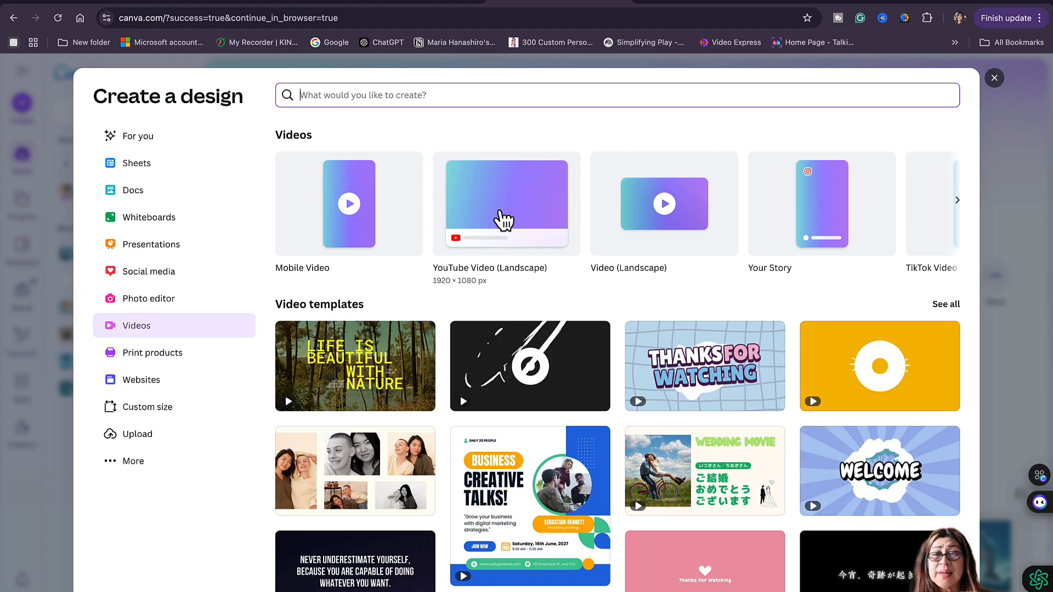
pyautogui.click(503, 221)
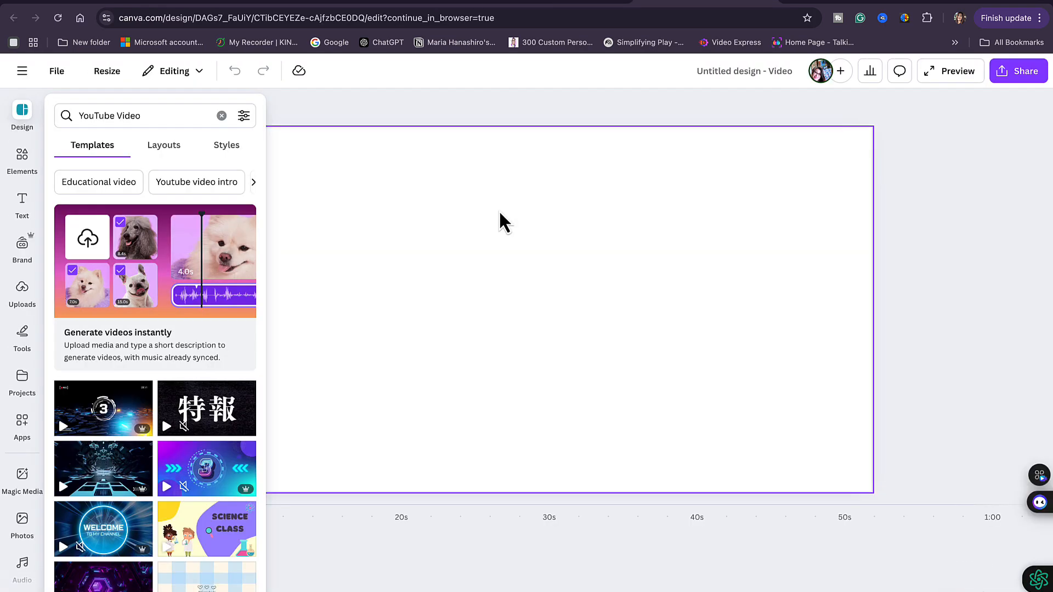
# Step: Search the element graphics for "rabbits" and place the sitting brown rabbit with dark fur strokes in the page's lower-left corner
pyautogui.click(22, 161)
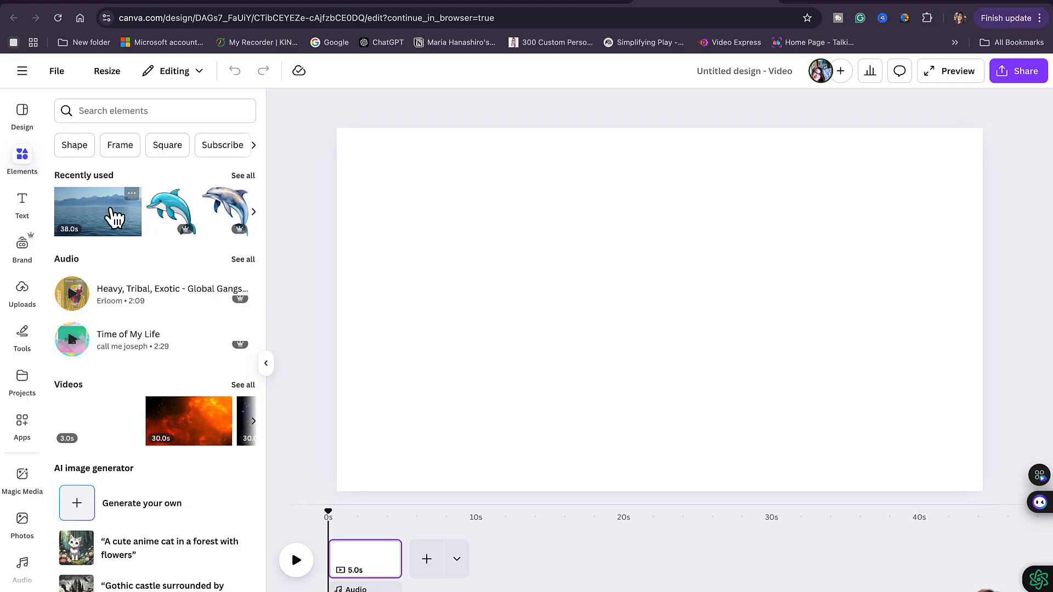
pyautogui.click(115, 110)
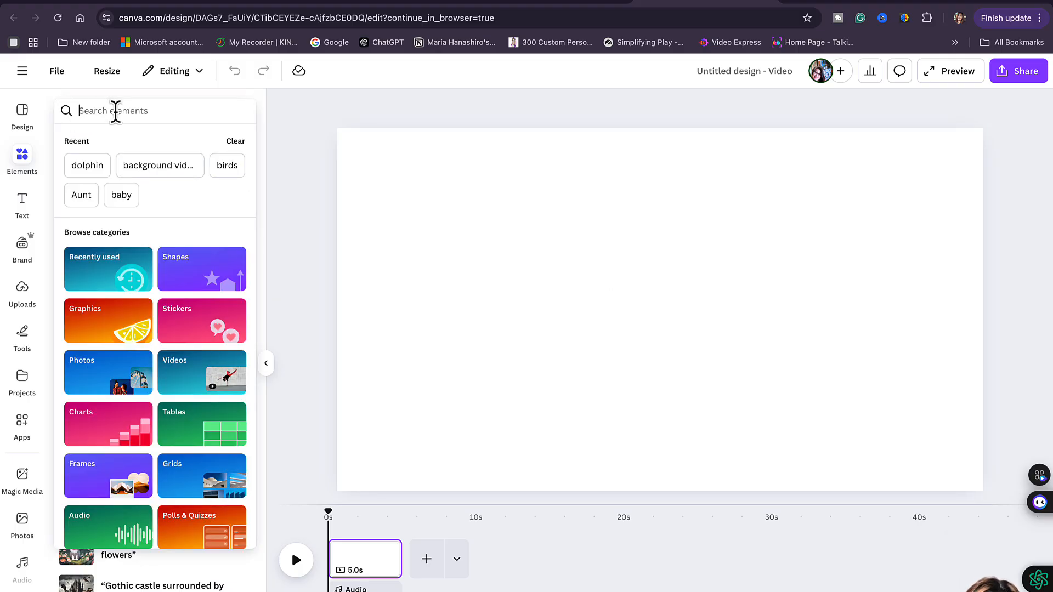
pyautogui.write('rabbits')
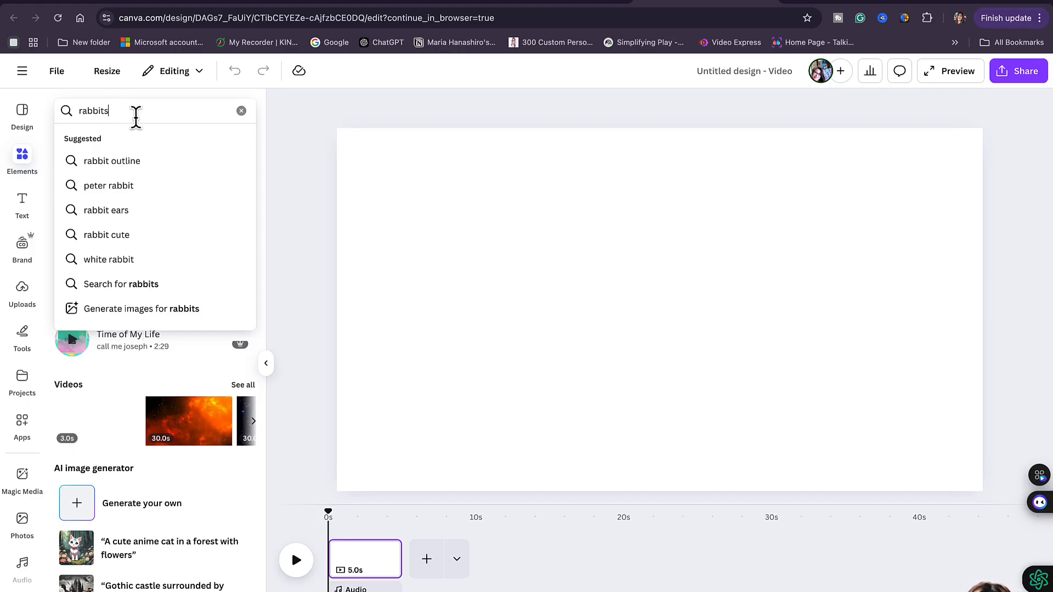
pyautogui.press('Return')
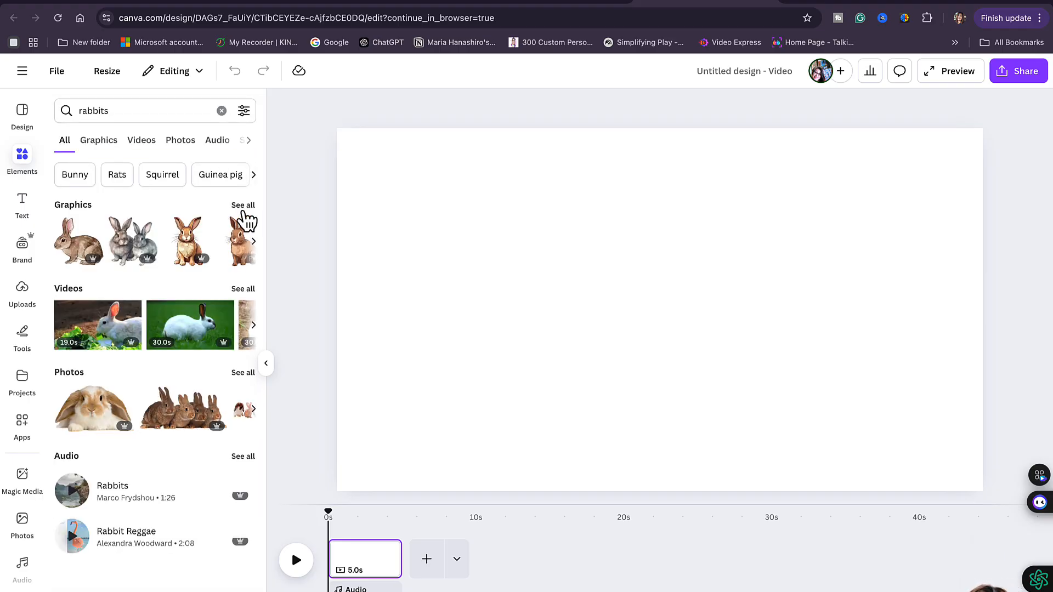
pyautogui.click(243, 206)
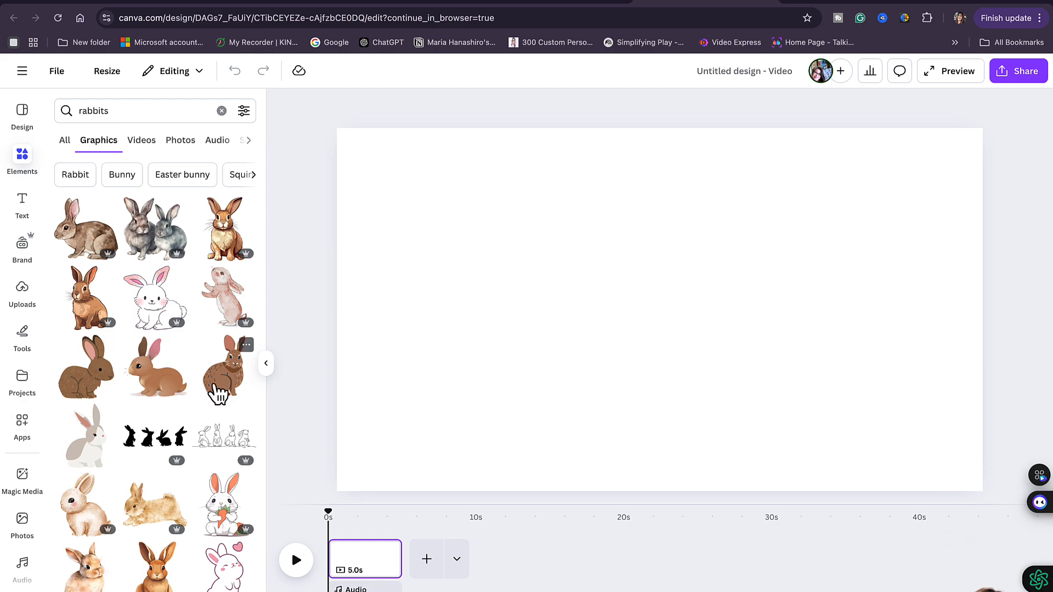
pyautogui.click(218, 392)
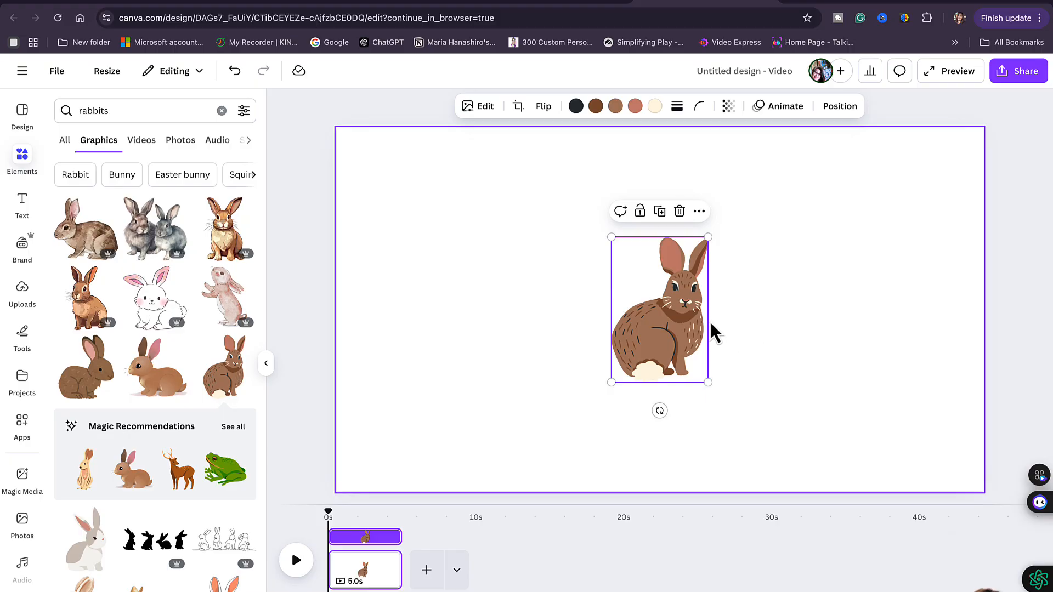
pyautogui.moveTo(668, 331); pyautogui.dragTo(431, 422)
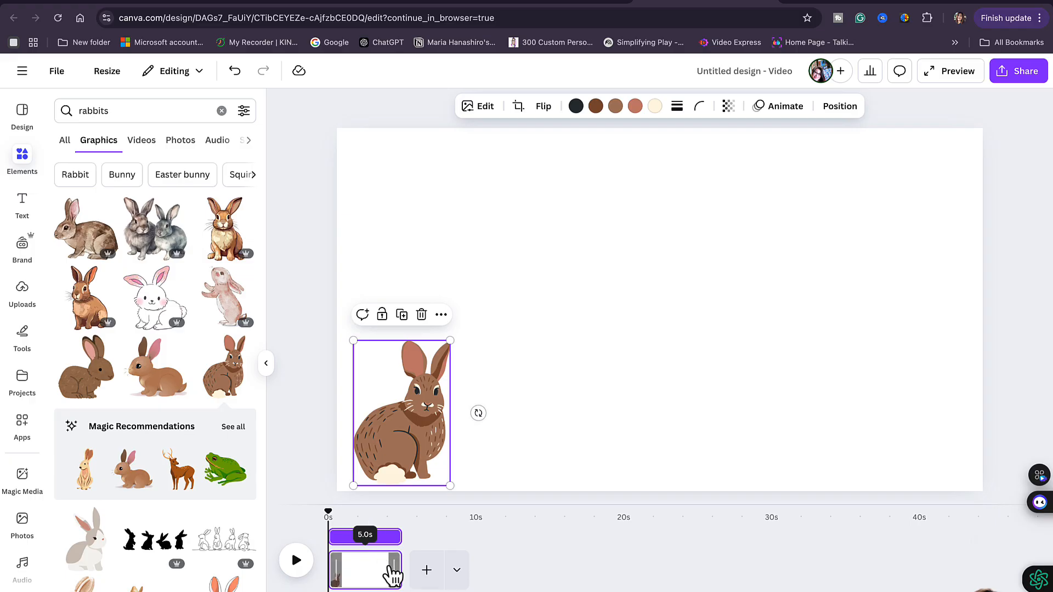
# Step: Duplicate the page and move the rabbit on the copy just right of the page's centre
pyautogui.click(386, 562)
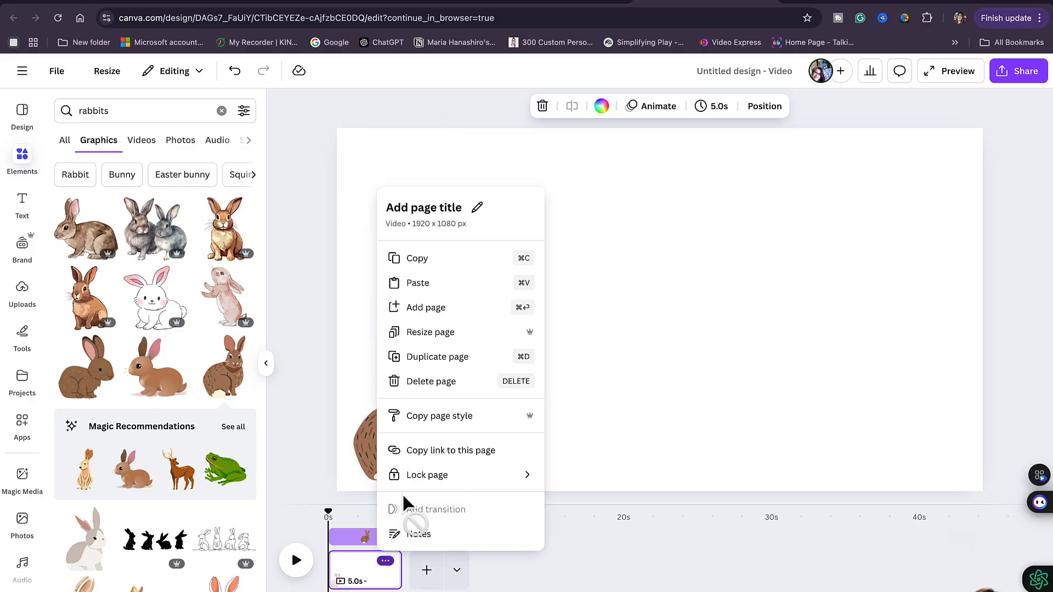
pyautogui.click(463, 359)
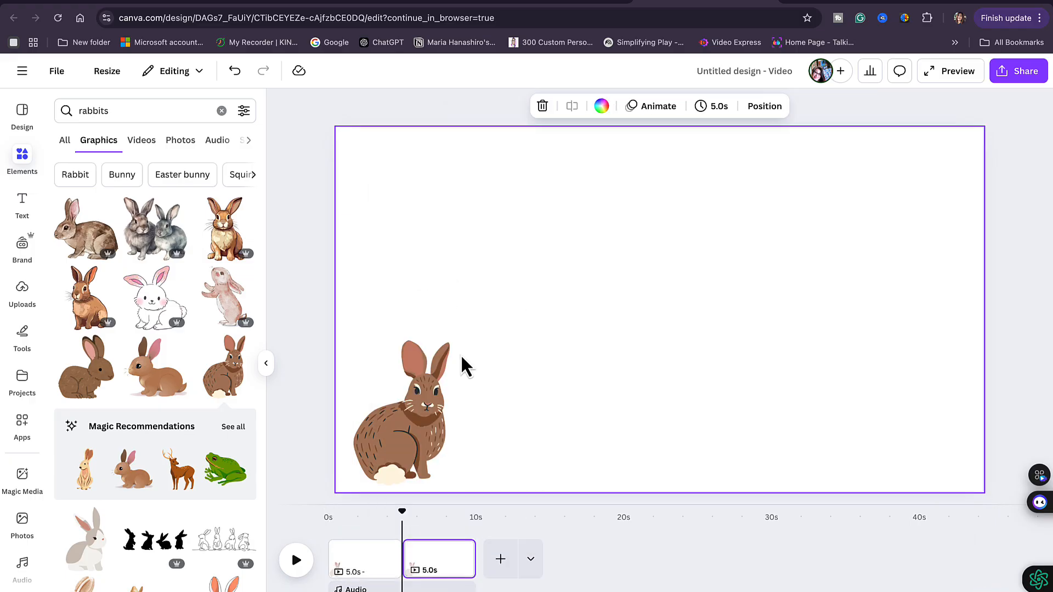
pyautogui.click(413, 447)
pyautogui.moveTo(412, 446); pyautogui.dragTo(711, 401)
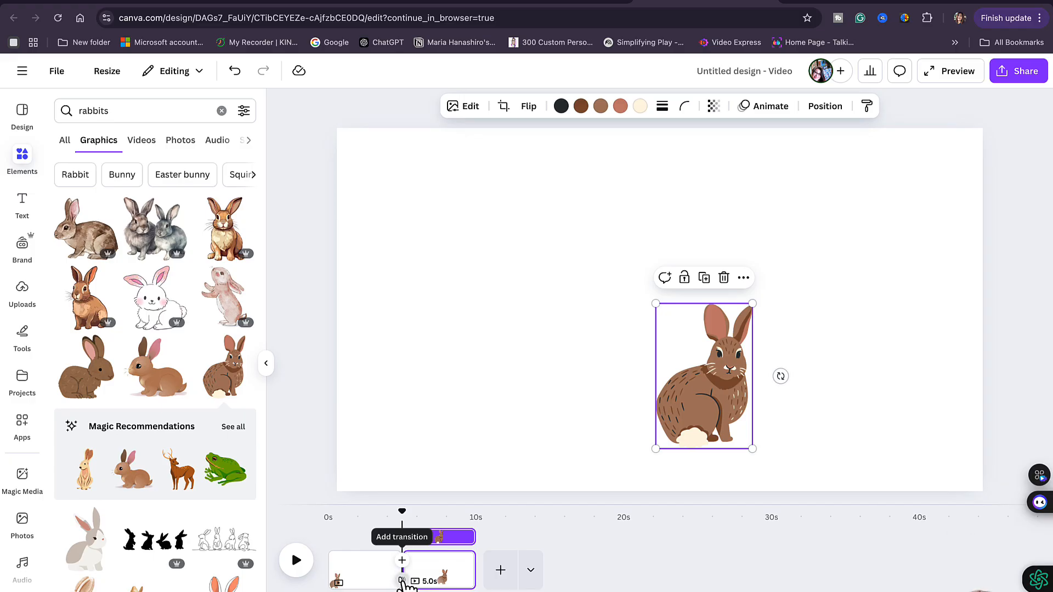
# Step: Add a Match & Move transition of 1 second between the first and second pages and play the animation
pyautogui.click(402, 579)
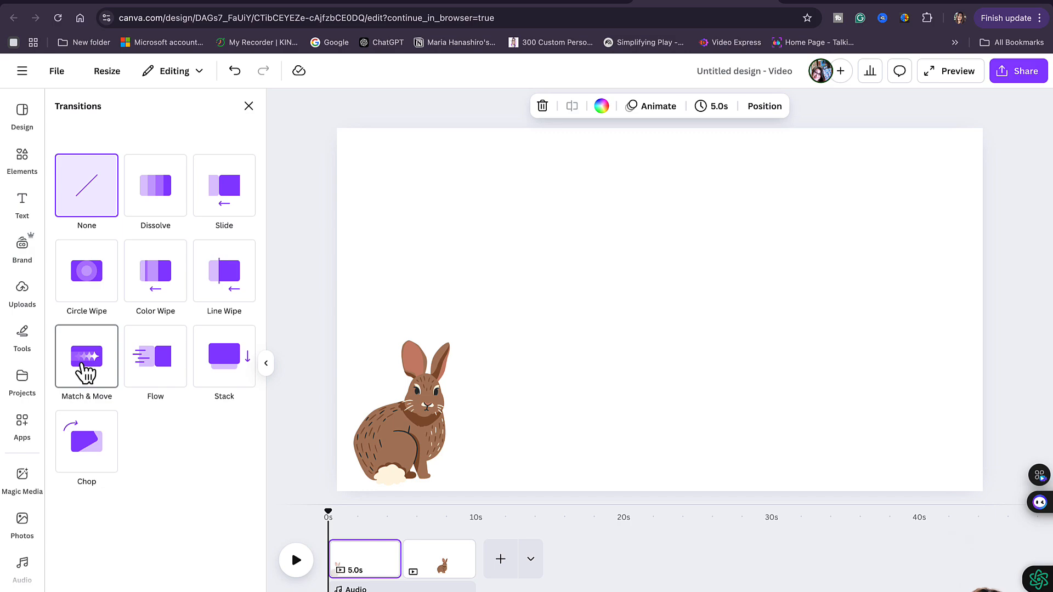
pyautogui.click(85, 368)
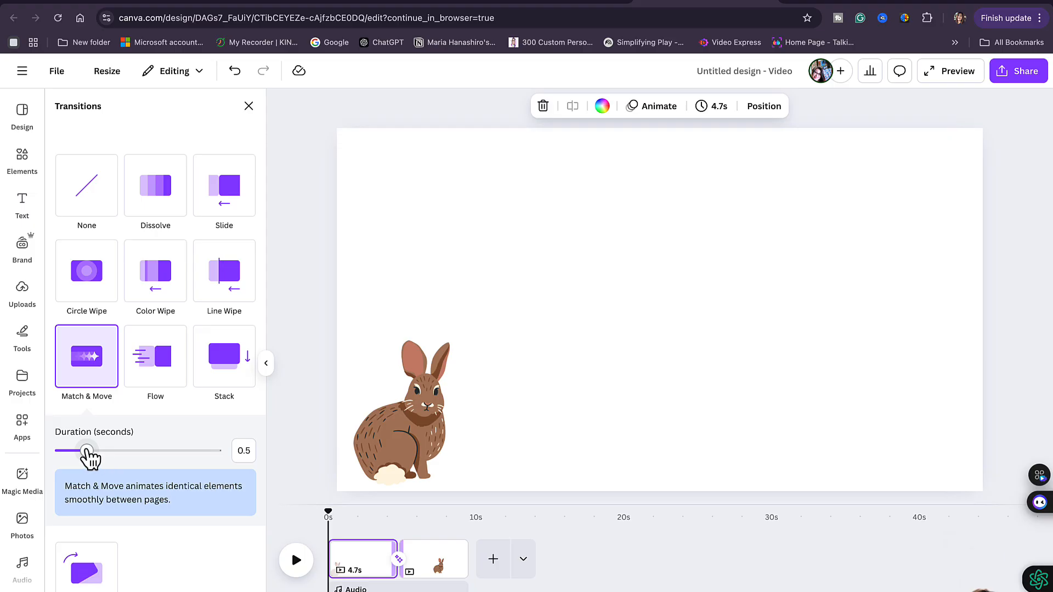
pyautogui.moveTo(86, 451); pyautogui.dragTo(118, 451)
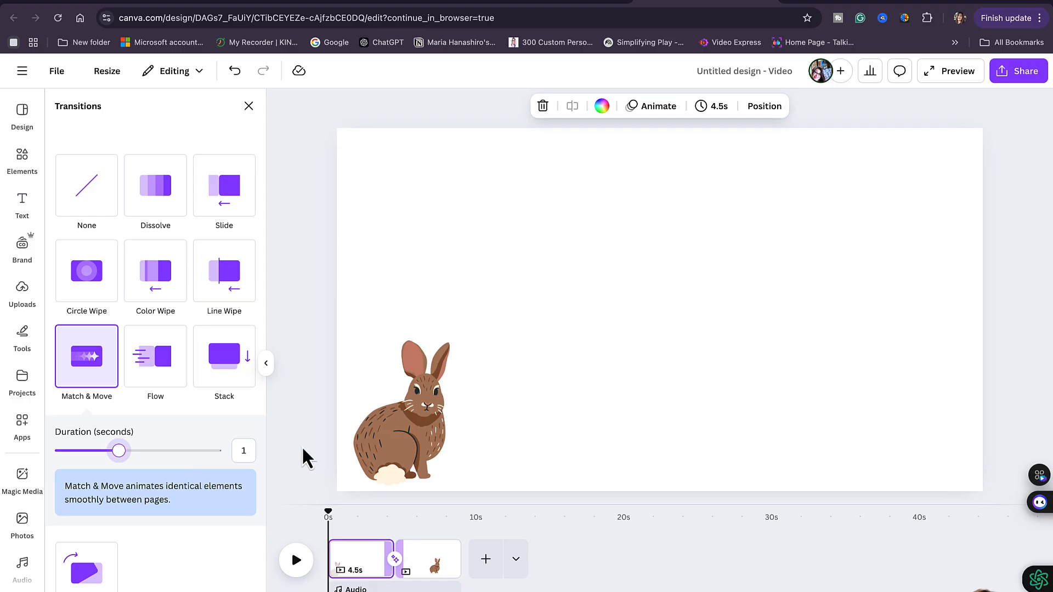
pyautogui.click(300, 561)
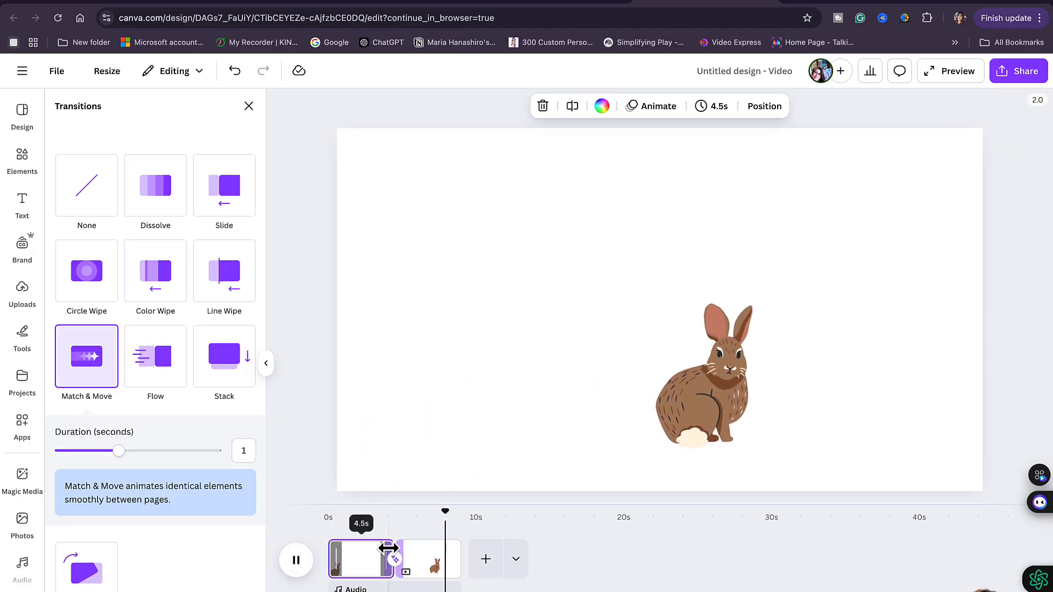
# Step: Shorten the first page to 2.5 seconds and replay the animation from the start
pyautogui.moveTo(392, 551); pyautogui.dragTo(317, 519)
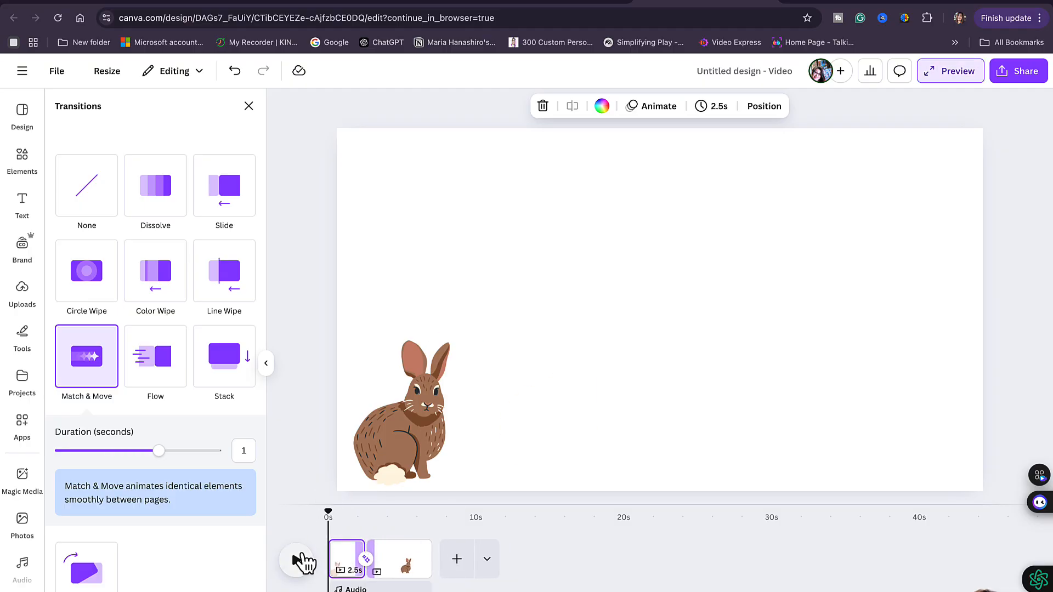
pyautogui.click(299, 563)
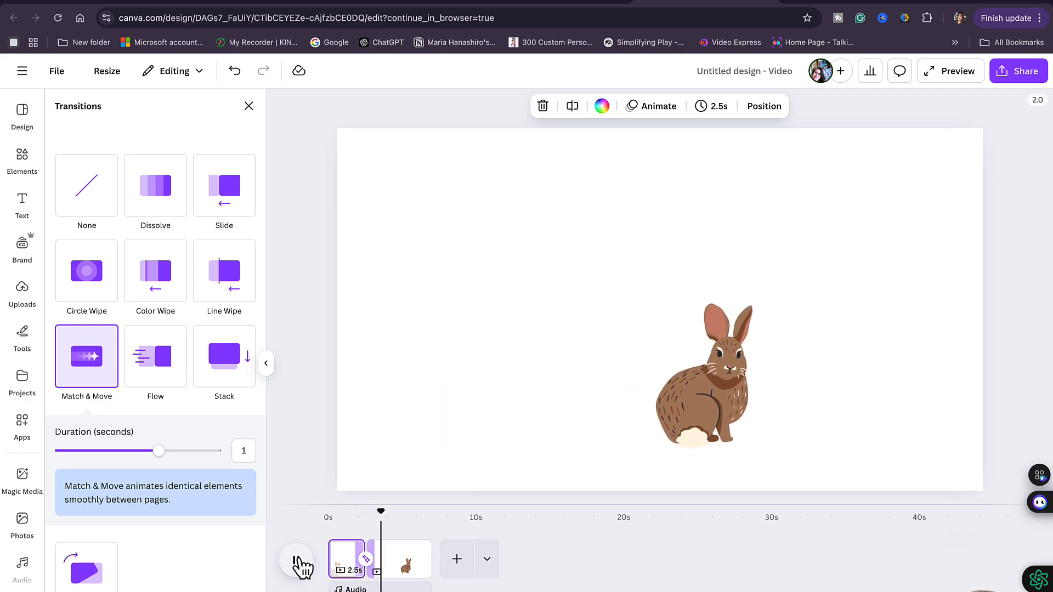
# Step: Enlarge the rabbit on the second page to about one and a half times its size and replay the animation from the start
pyautogui.click(403, 557)
pyautogui.click(672, 443)
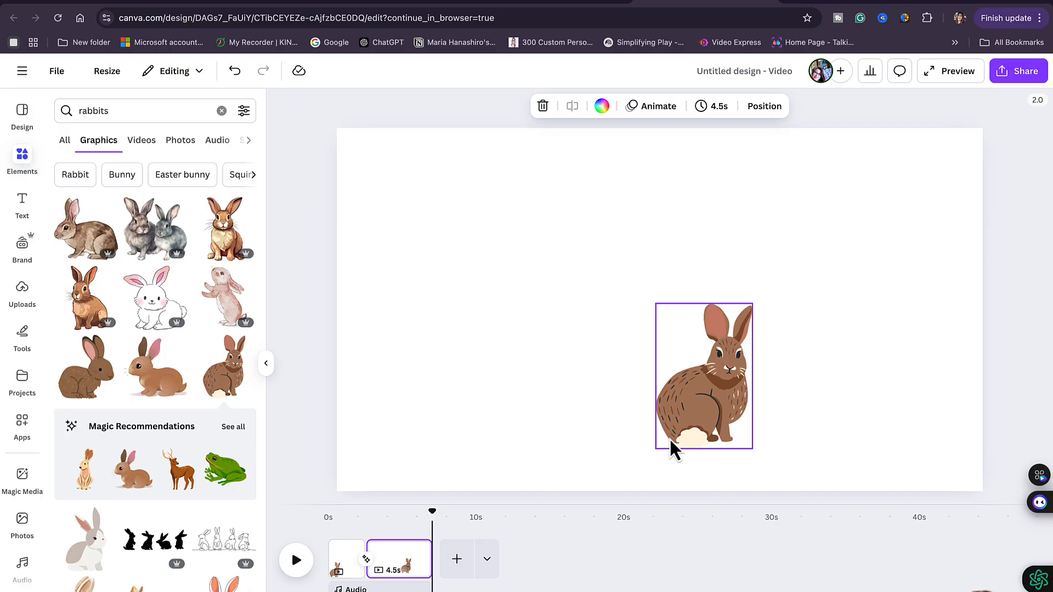
pyautogui.click(678, 345)
pyautogui.moveTo(656, 303); pyautogui.dragTo(609, 233)
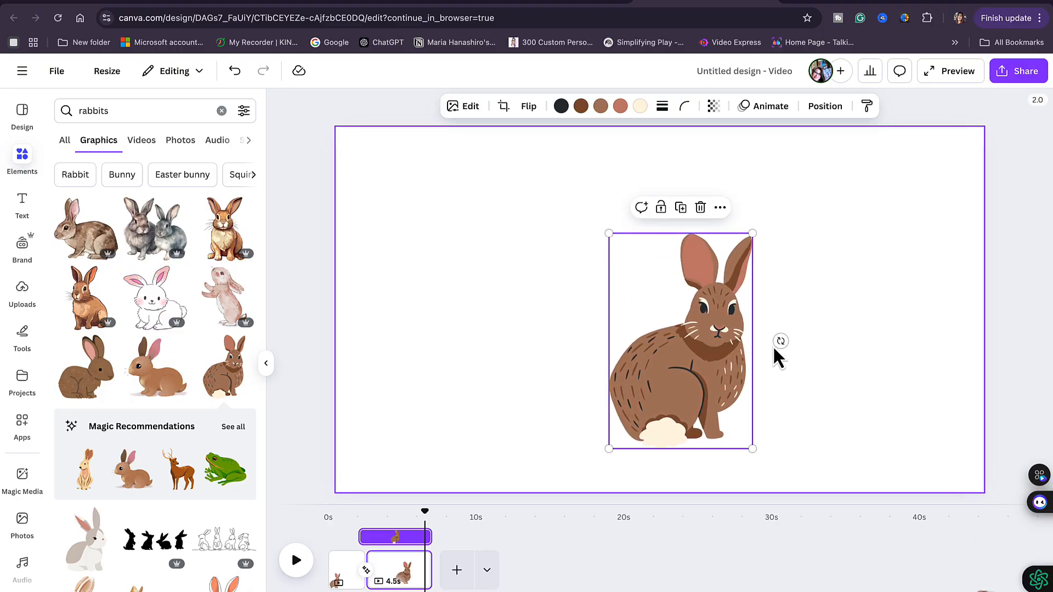
pyautogui.moveTo(779, 342)
pyautogui.mouseDown()
pyautogui.moveTo(753, 357)
pyautogui.moveTo(773, 347)
pyautogui.moveTo(776, 329)
pyautogui.moveTo(764, 357)
pyautogui.moveTo(776, 343)
pyautogui.mouseUp()
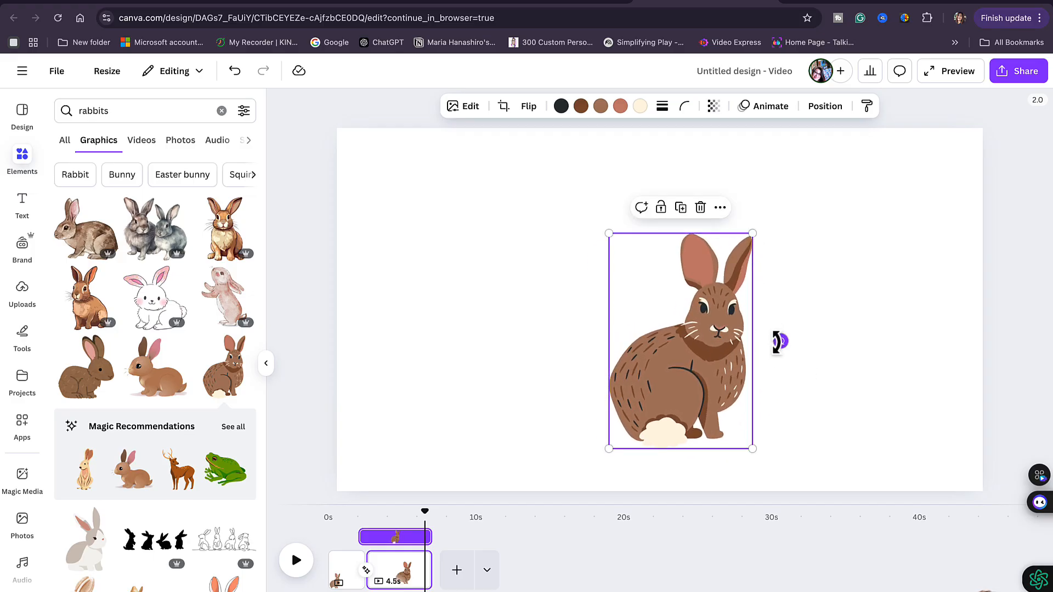
pyautogui.moveTo(426, 516); pyautogui.dragTo(322, 521)
pyautogui.click(295, 561)
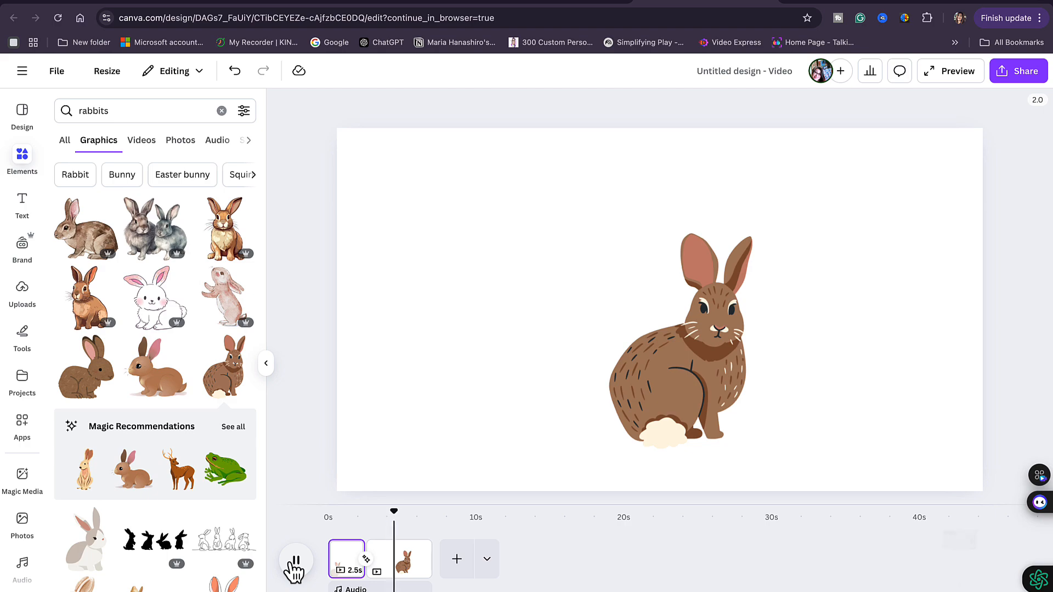
# Step: Enlarge the second page's rabbit further until it fills most of the page height, and play the video to check the growth
pyautogui.click(392, 570)
pyautogui.click(660, 431)
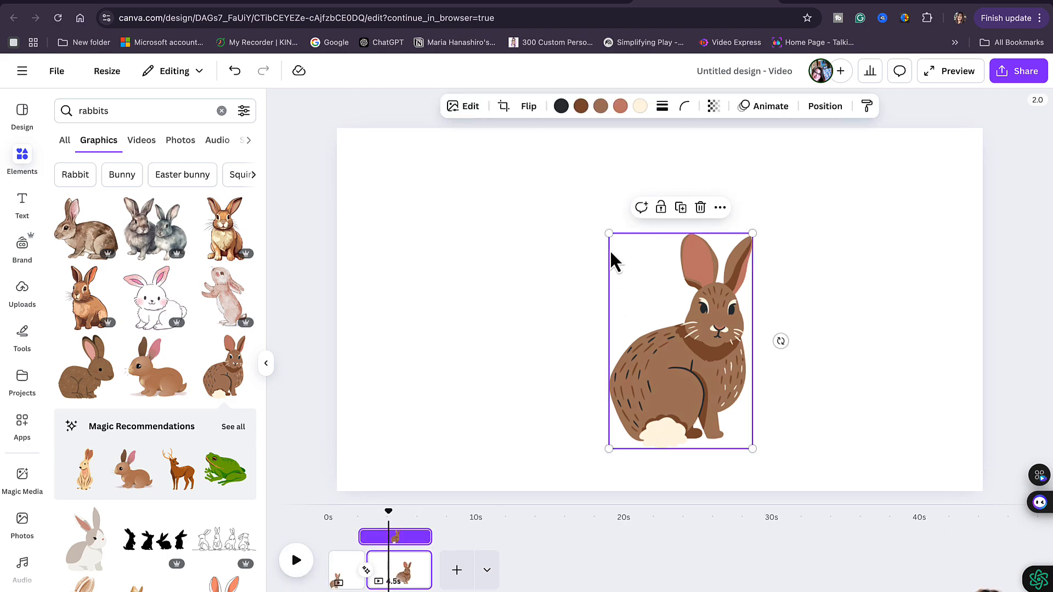
pyautogui.moveTo(606, 235); pyautogui.dragTo(521, 207)
pyautogui.moveTo(752, 448); pyautogui.dragTo(764, 465)
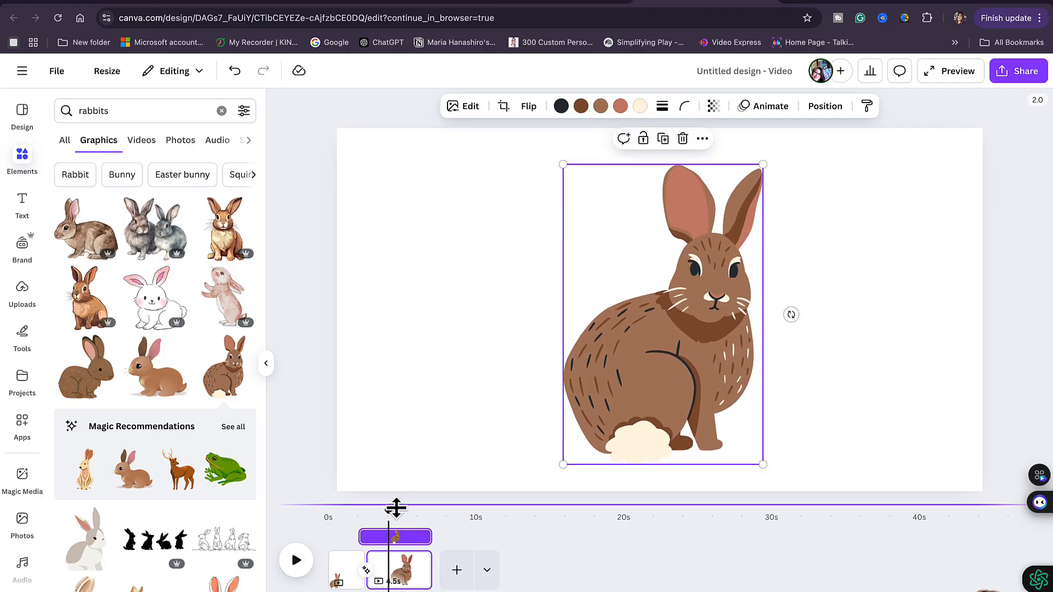
pyautogui.moveTo(388, 506); pyautogui.dragTo(285, 518)
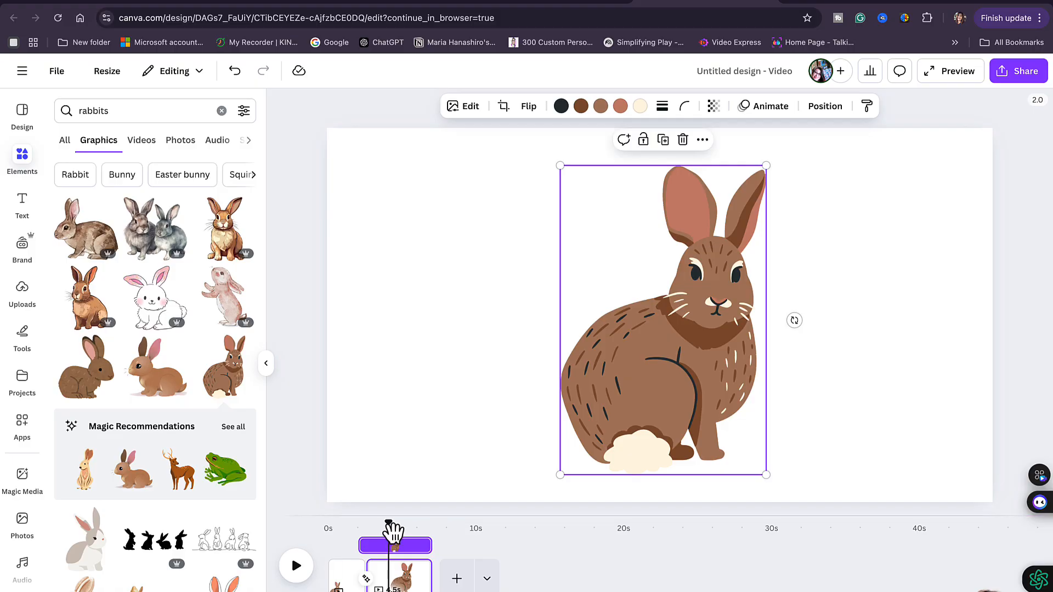
pyautogui.moveTo(392, 524); pyautogui.dragTo(323, 527)
pyautogui.click(301, 567)
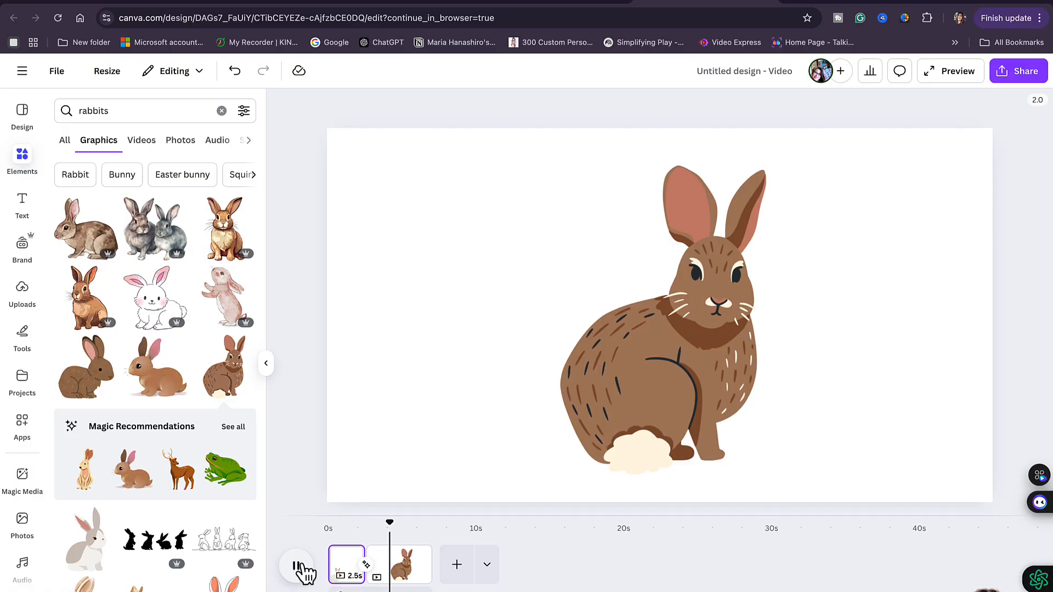
pyautogui.click(301, 567)
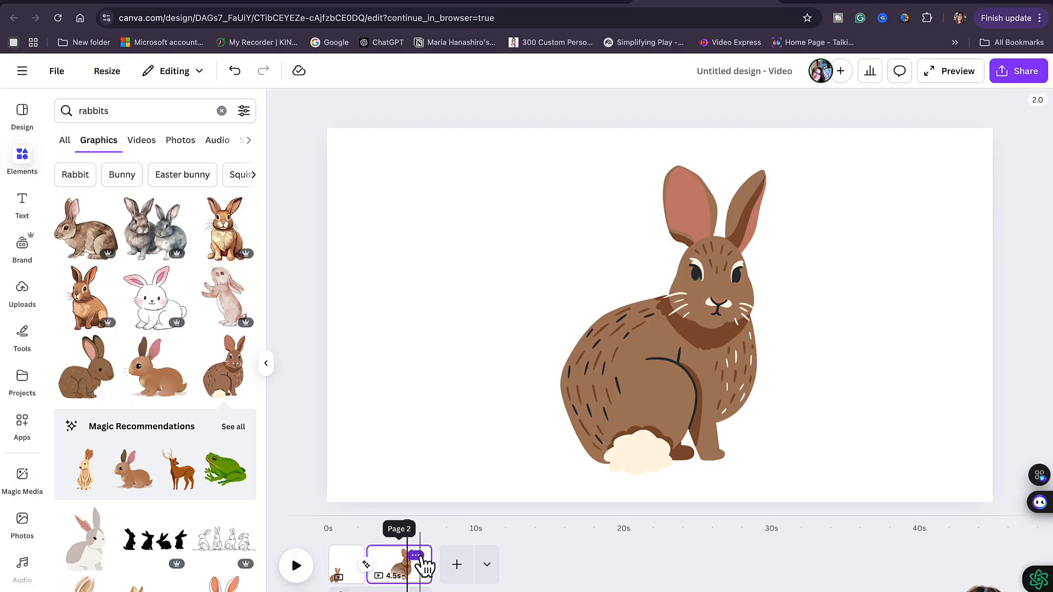
# Step: Duplicate the second page, shrink the rabbit on the copy to roughly half its size and move it to the page's lower-right corner
pyautogui.click(416, 555)
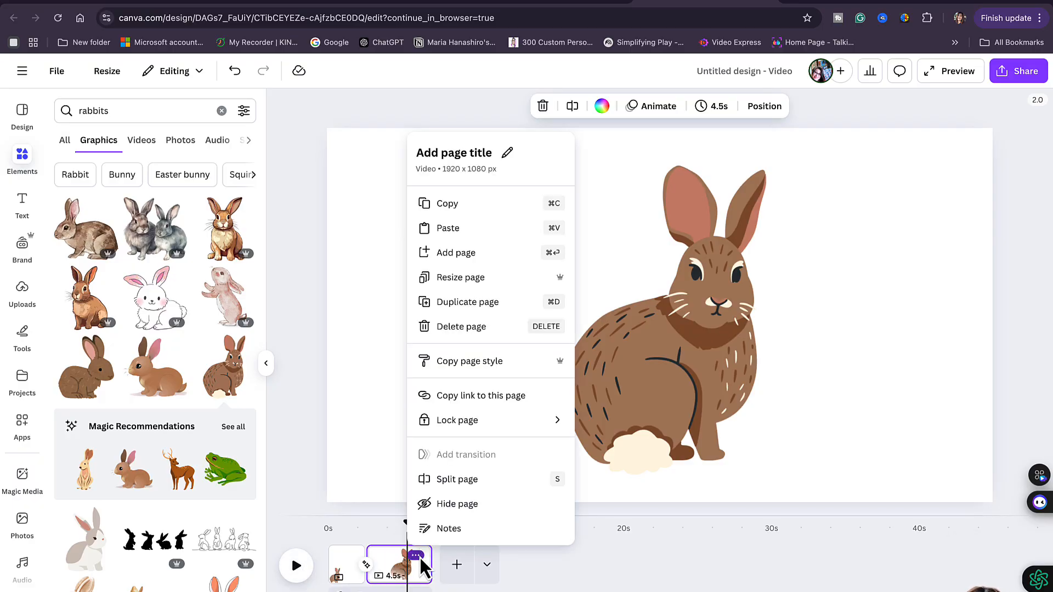
pyautogui.click(468, 302)
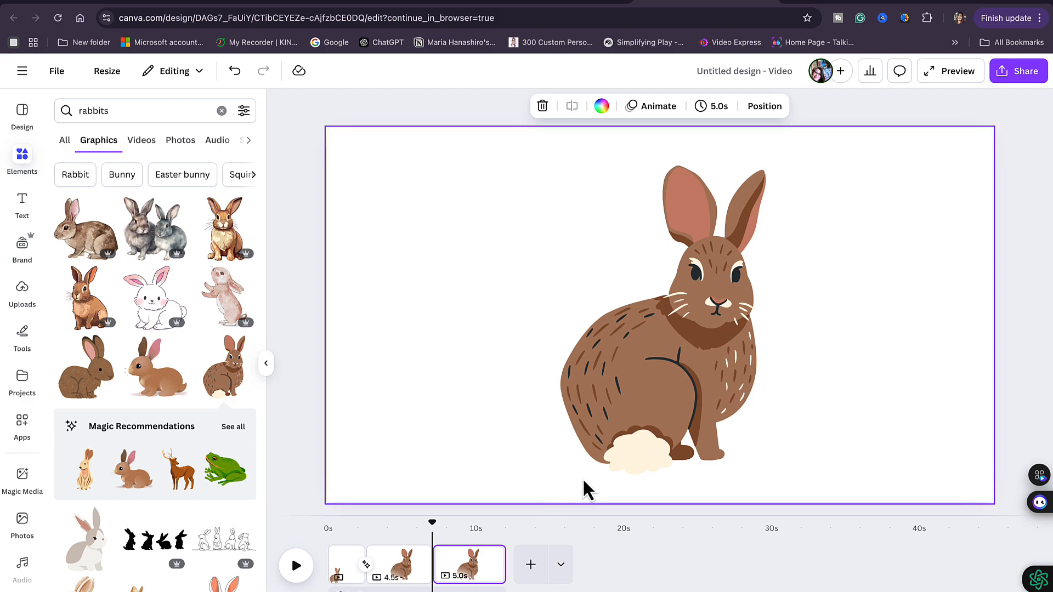
pyautogui.click(645, 405)
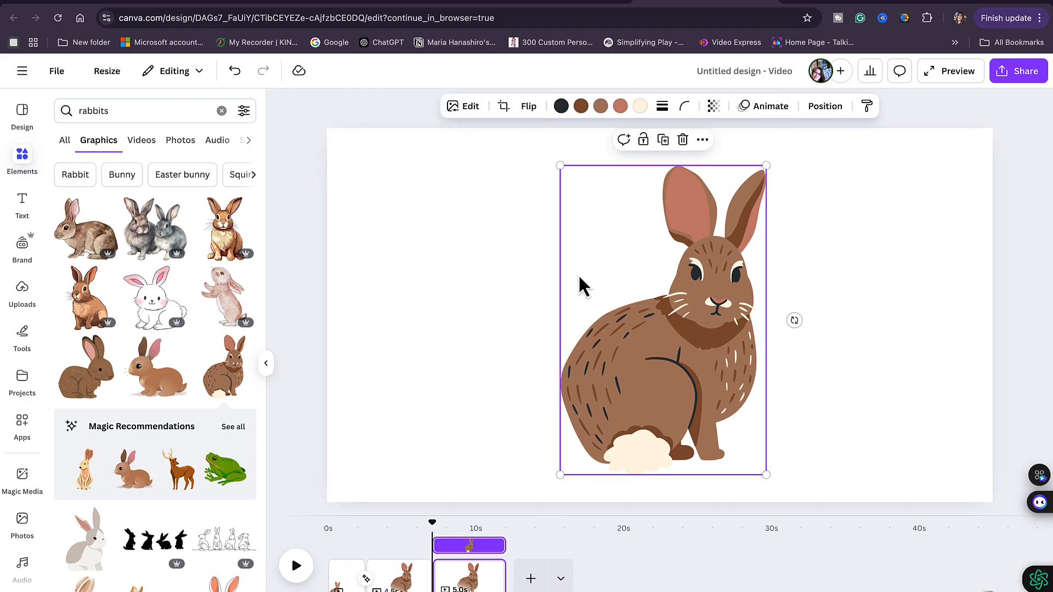
pyautogui.moveTo(560, 167); pyautogui.dragTo(645, 307)
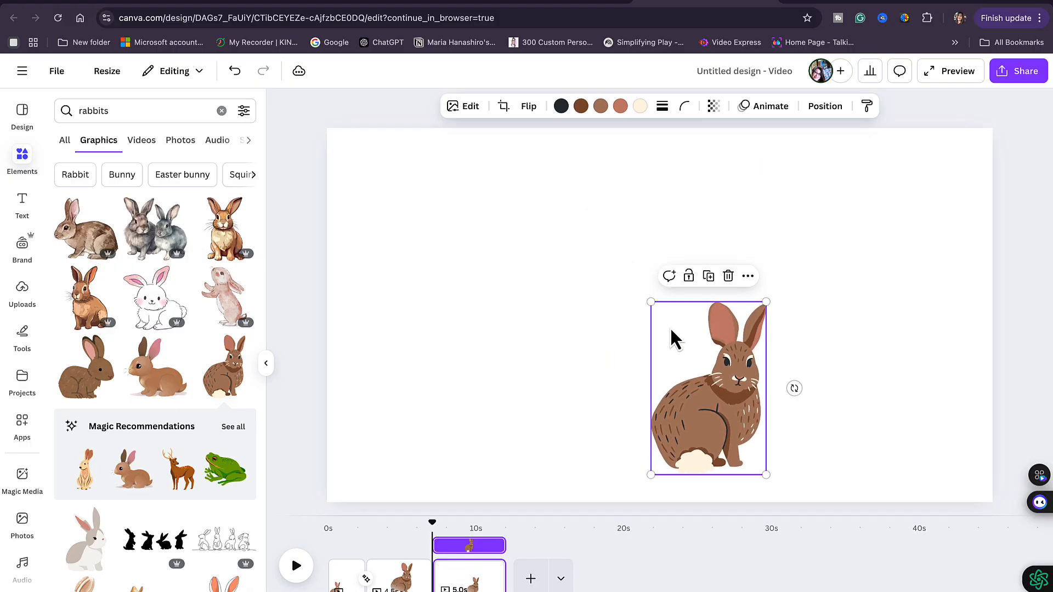
pyautogui.moveTo(692, 390); pyautogui.dragTo(888, 394)
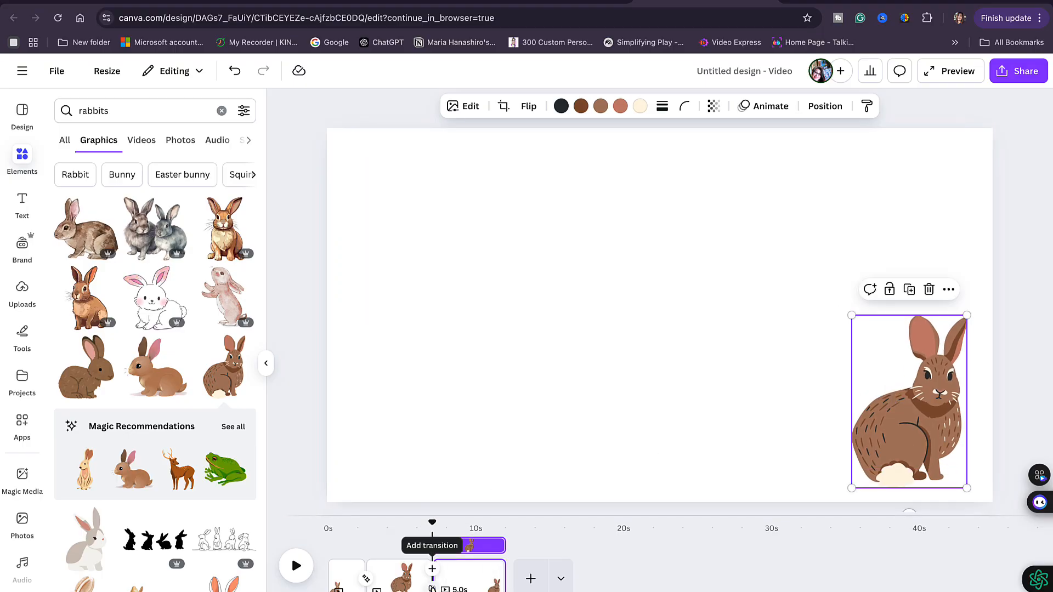
# Step: Add a Match & Move transition between the second and third pages, lengthen its duration and play the animation
pyautogui.click(432, 568)
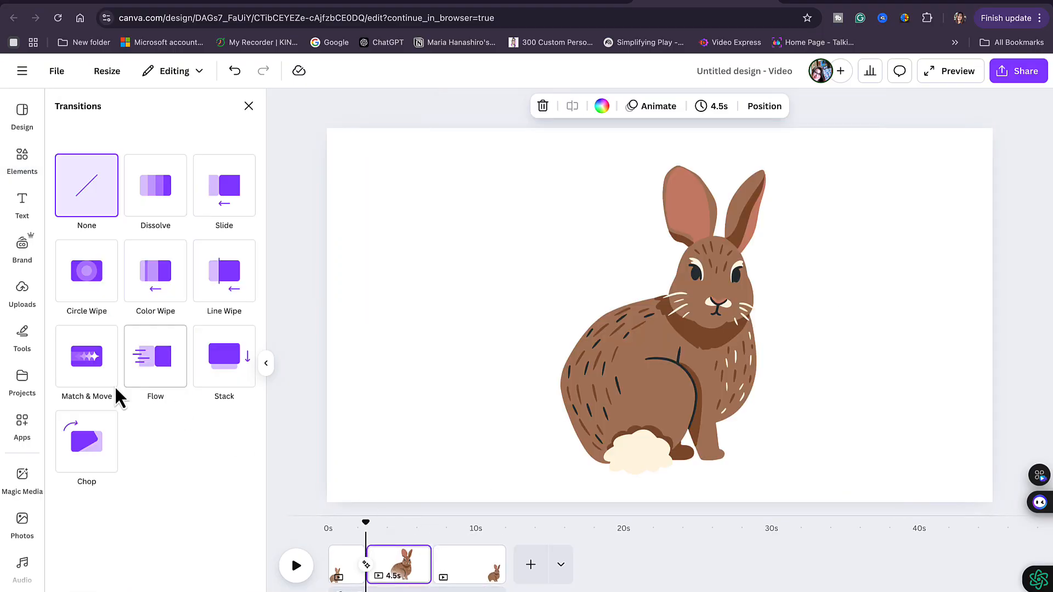
pyautogui.click(94, 373)
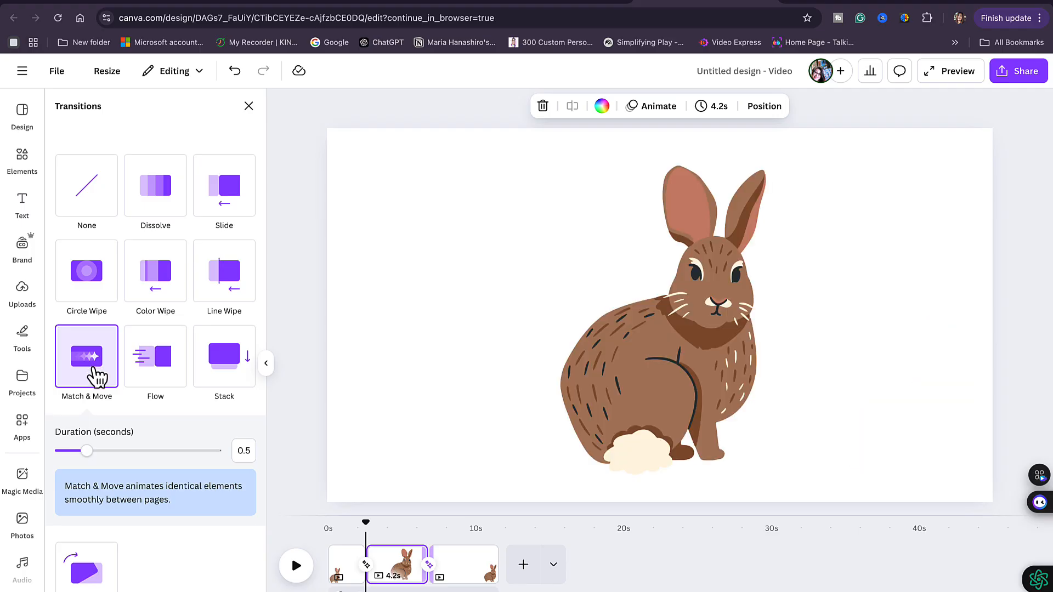
pyautogui.moveTo(87, 451); pyautogui.dragTo(119, 461)
pyautogui.click(296, 565)
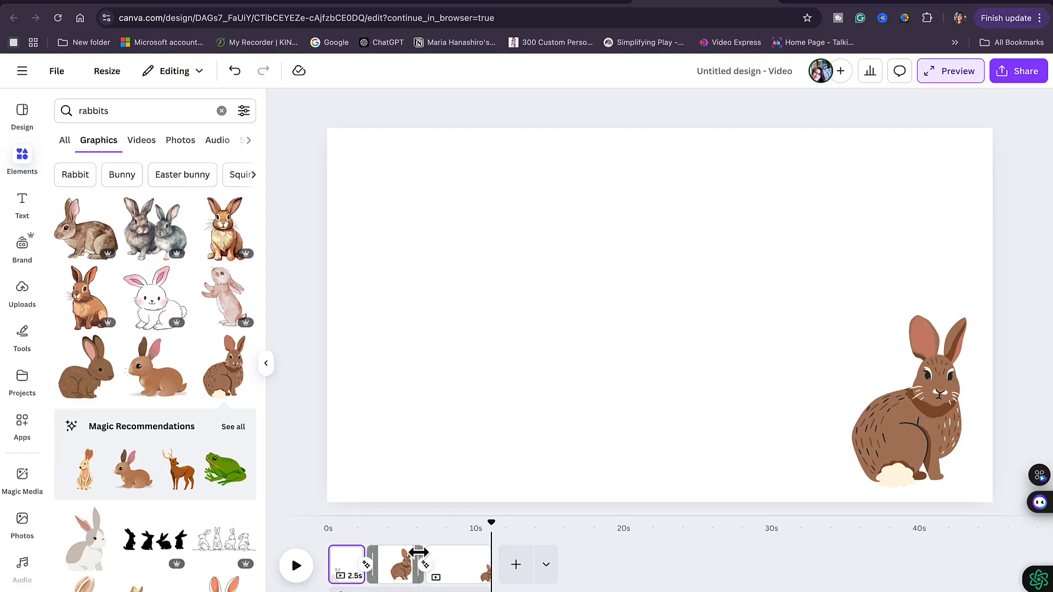
# Step: Shorten the second page to 2.2 seconds and the third page to 2.3 seconds in the timeline
pyautogui.moveTo(418, 552); pyautogui.dragTo(392, 554)
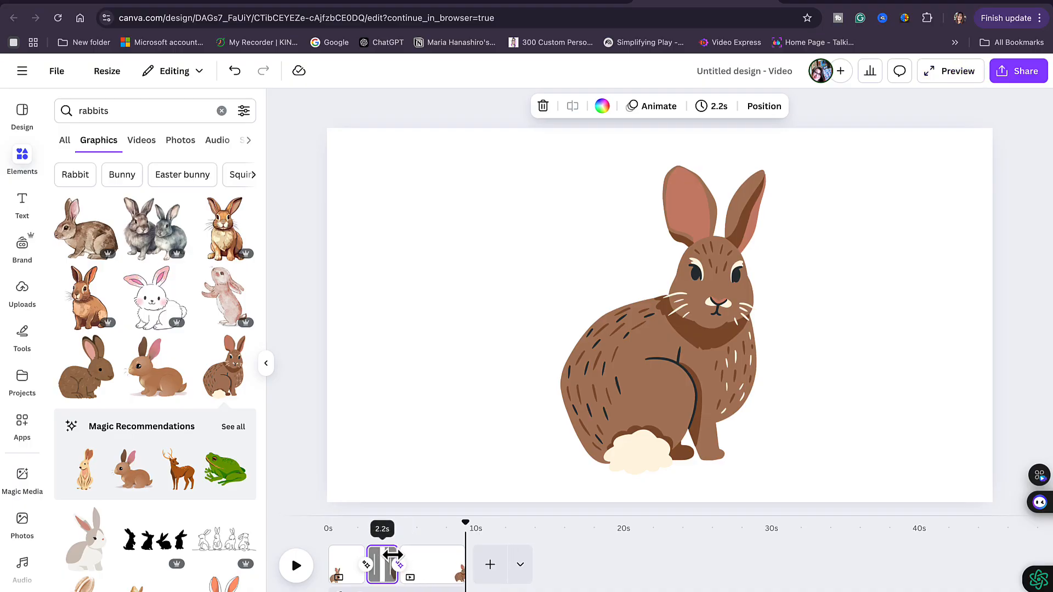
pyautogui.click(445, 565)
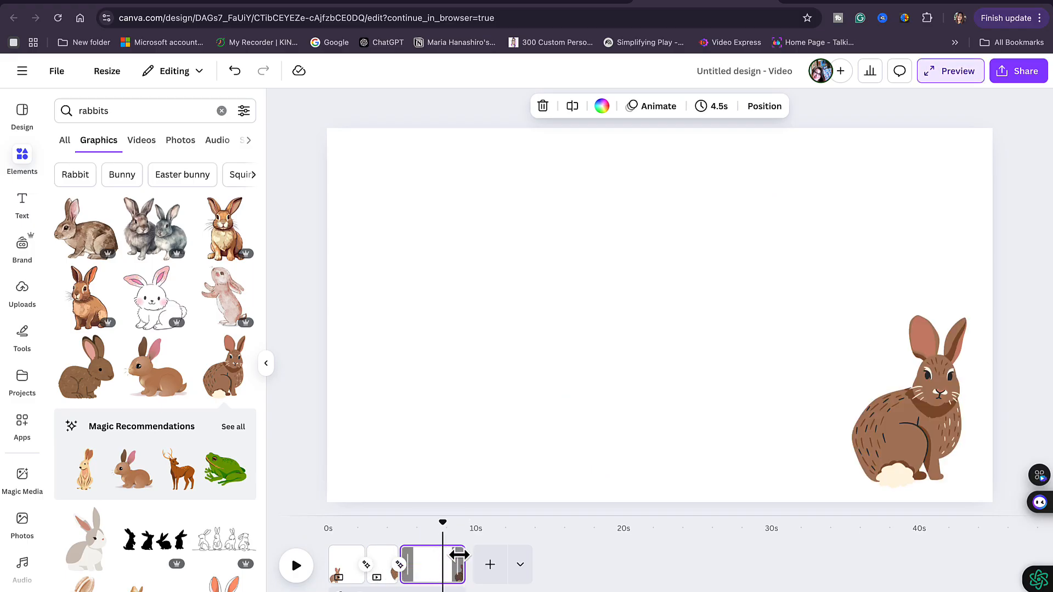
pyautogui.moveTo(459, 555); pyautogui.dragTo(317, 545)
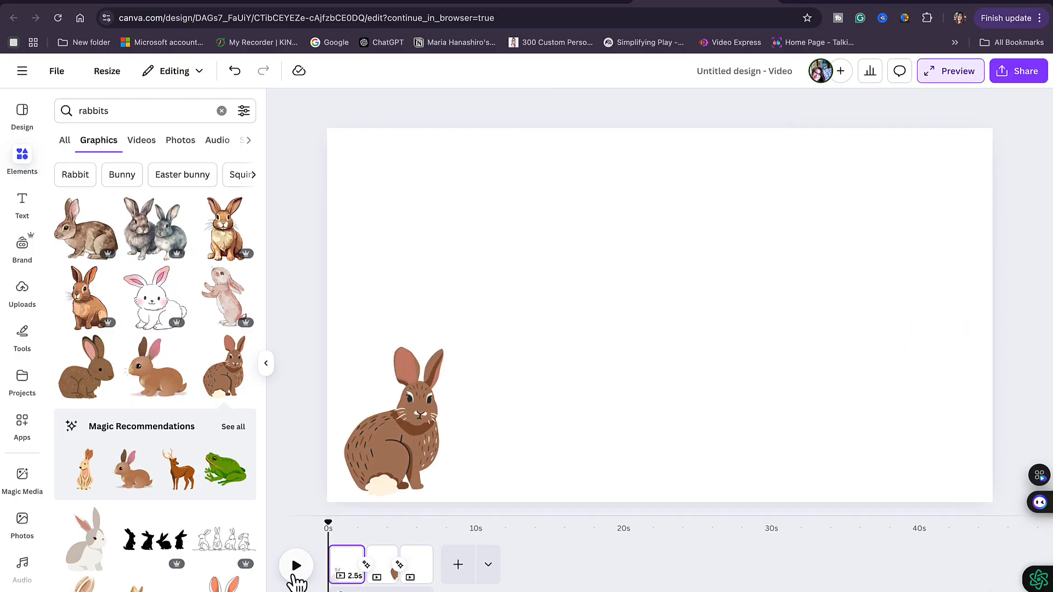
# Step: Play the three-page rabbit animation from the start to check its pacing with the shortened pages
pyautogui.click(294, 571)
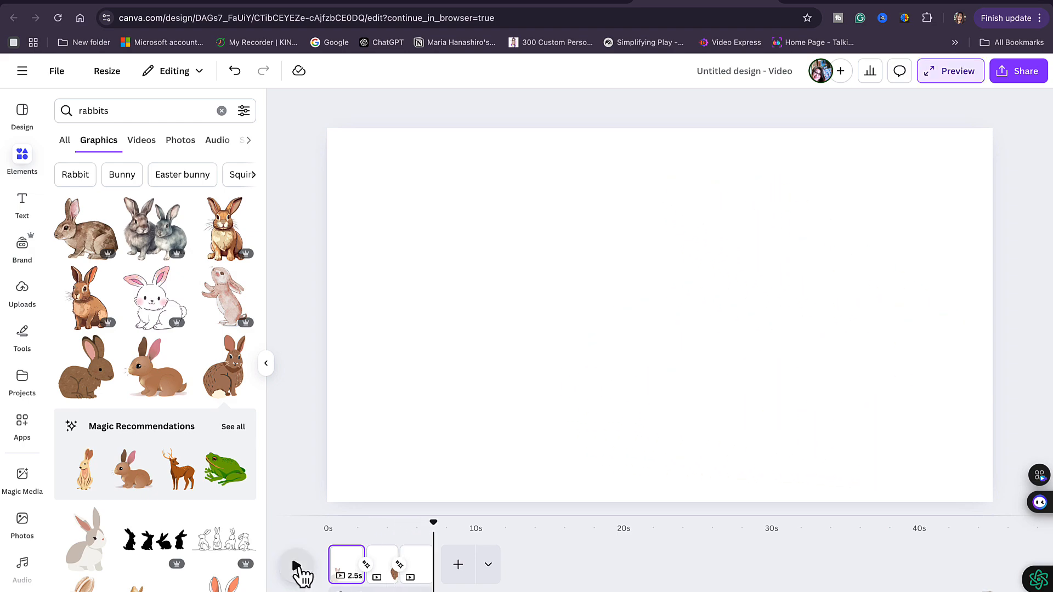
pyautogui.click(297, 566)
pyautogui.click(296, 566)
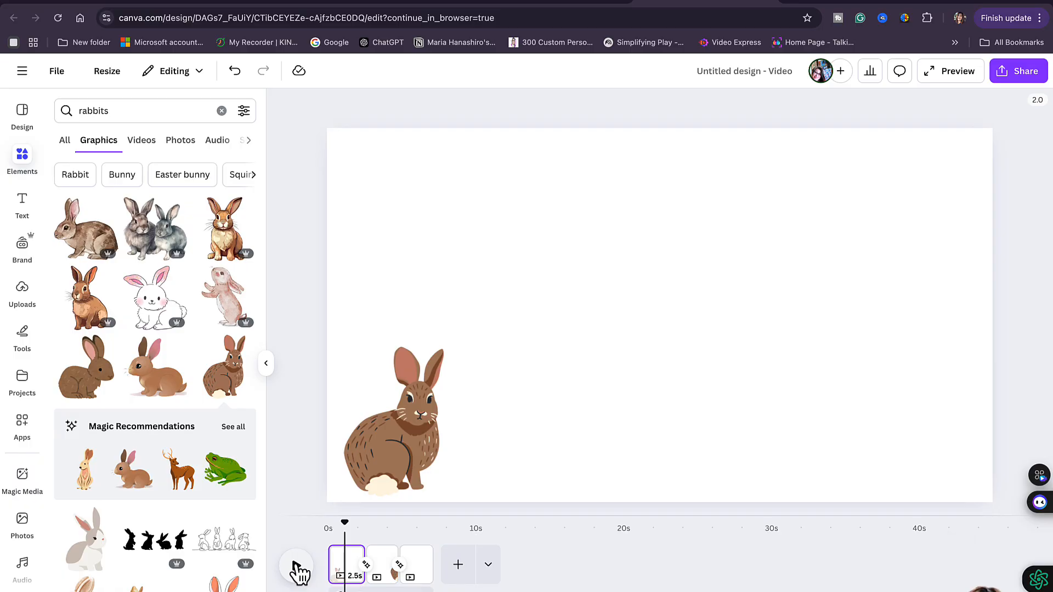
# Step: With the first page selected, search the elements for "forest background" and show all matching graphics
pyautogui.click(503, 388)
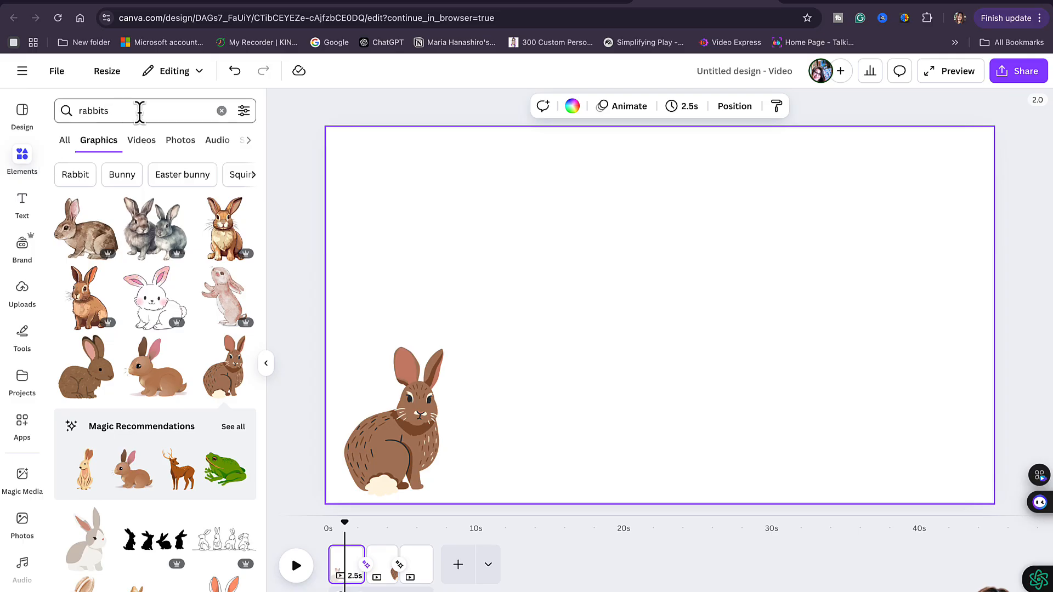
pyautogui.click(221, 111)
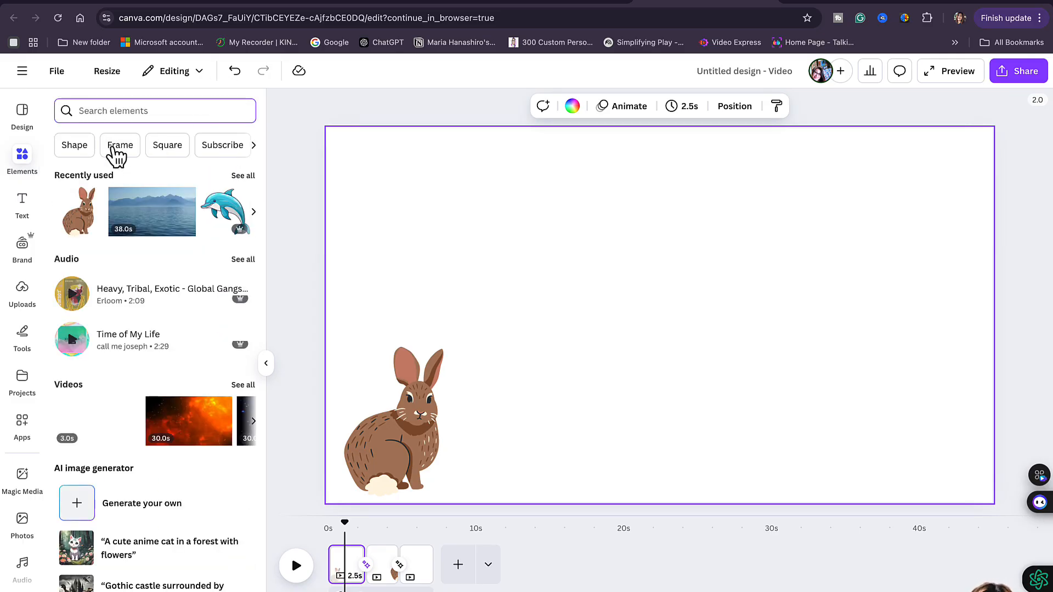
pyautogui.write('forest')
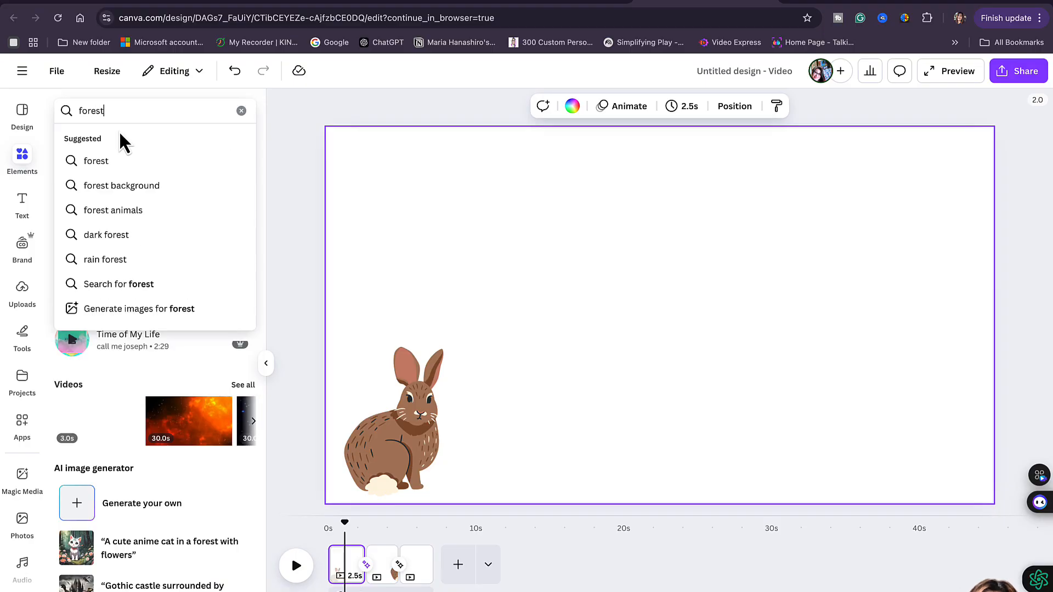
pyautogui.click(150, 163)
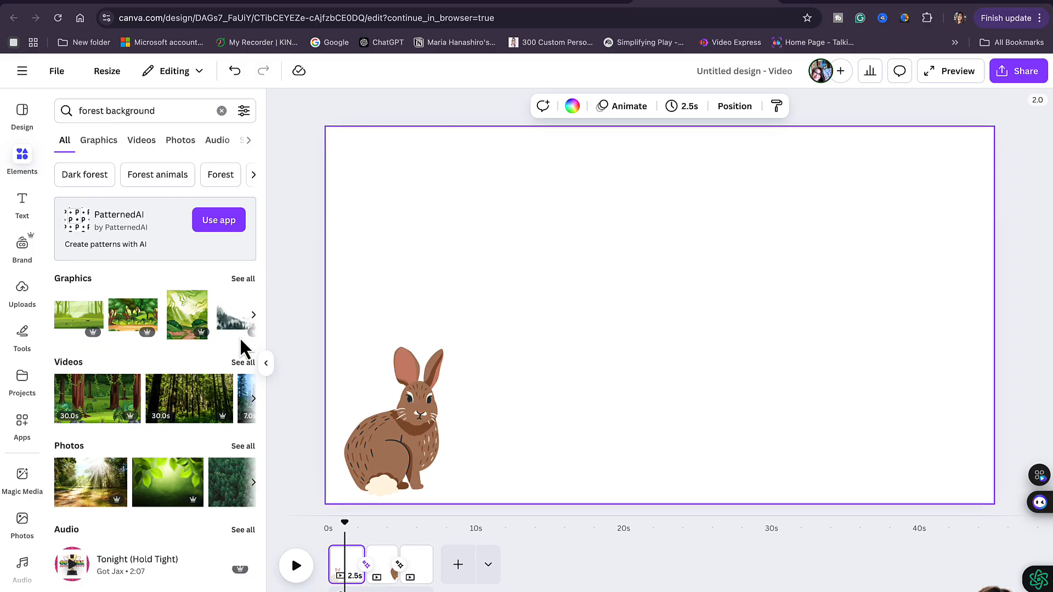
pyautogui.click(244, 280)
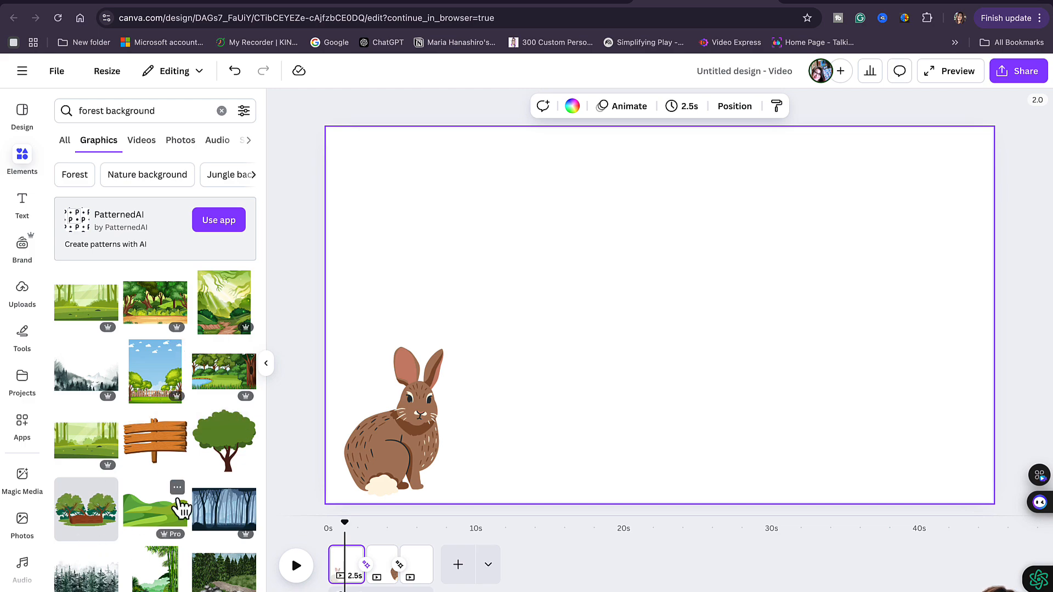
# Step: Find the forest scene graphic with a stream, a log and a large hollow tree, and add it to the first page
pyautogui.scroll(-3, 178, 507)
pyautogui.scroll(-4, 179, 505)
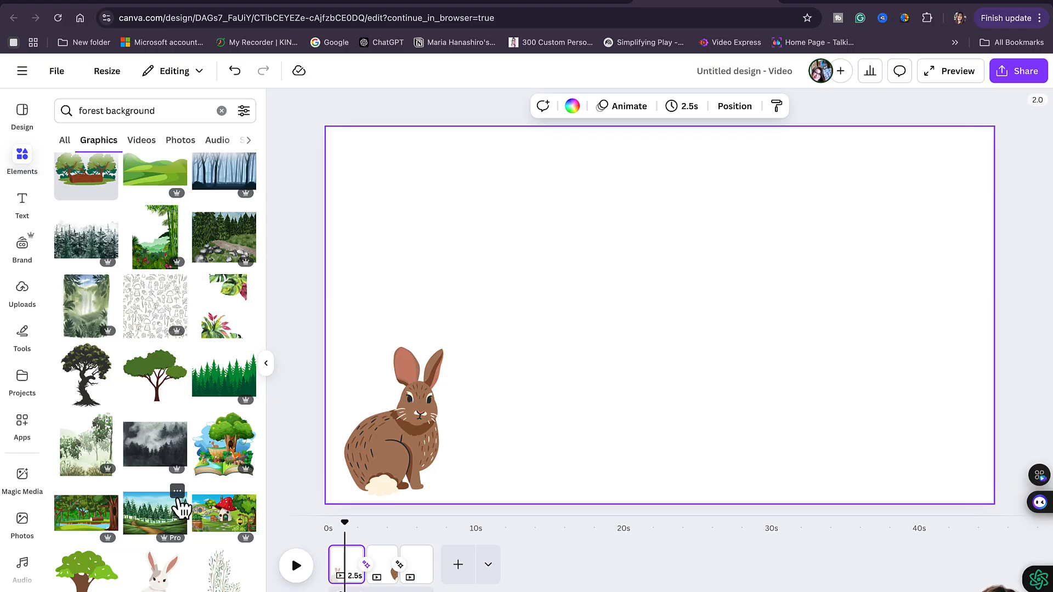
pyautogui.scroll(-1, 179, 508)
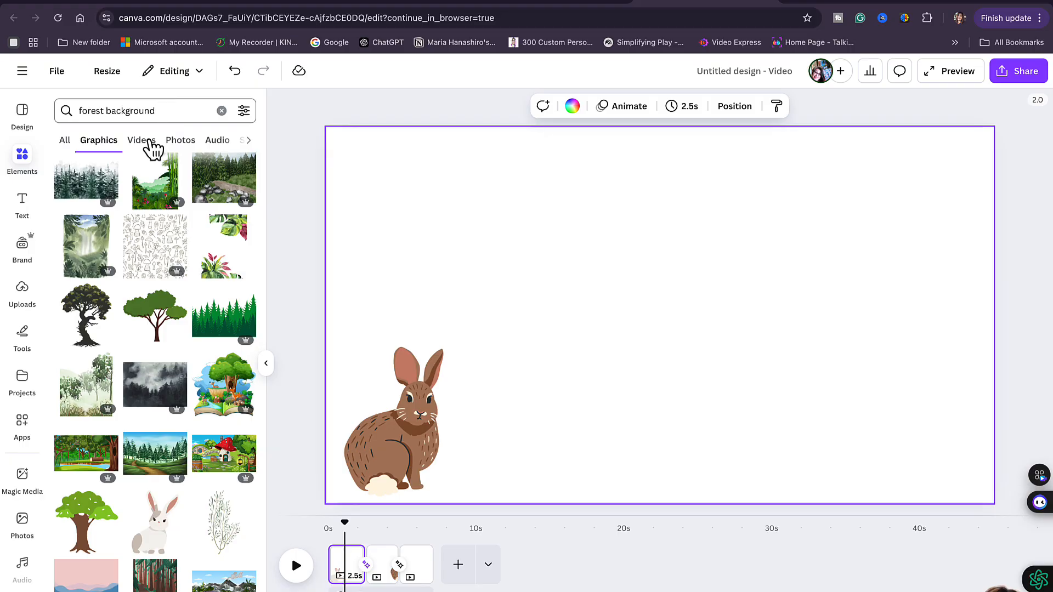
pyautogui.scroll(-3, 155, 438)
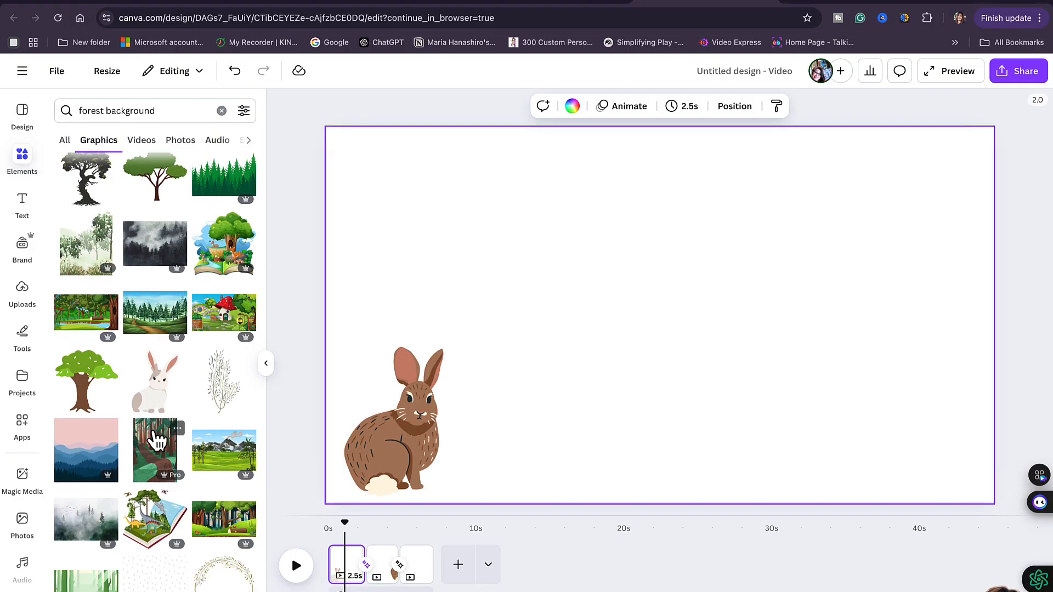
pyautogui.click(97, 324)
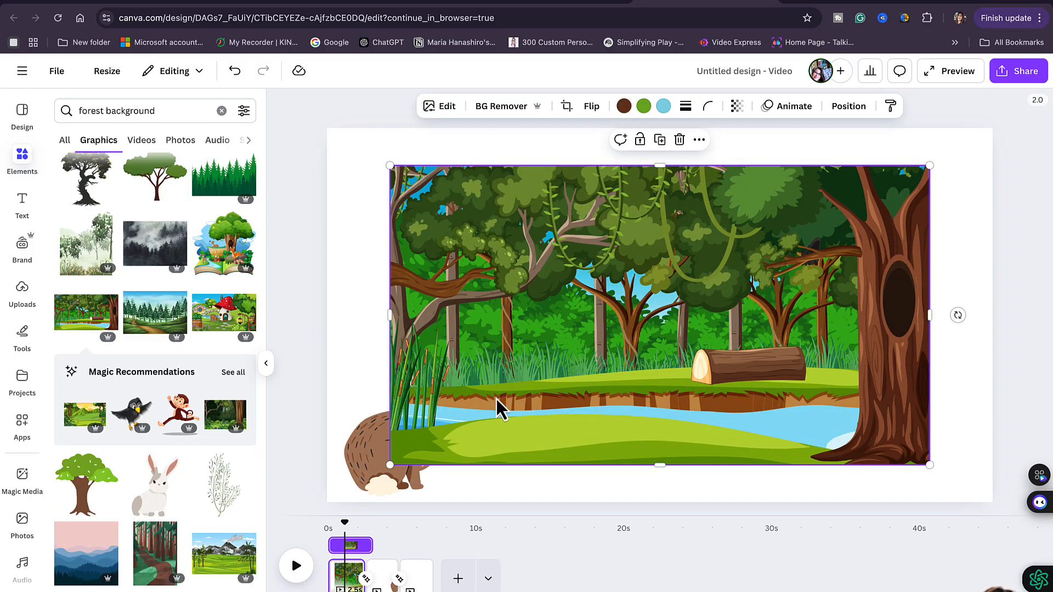
# Step: Send the forest image backward behind the rabbit and set it as the first page's background
pyautogui.rightClick(560, 368)
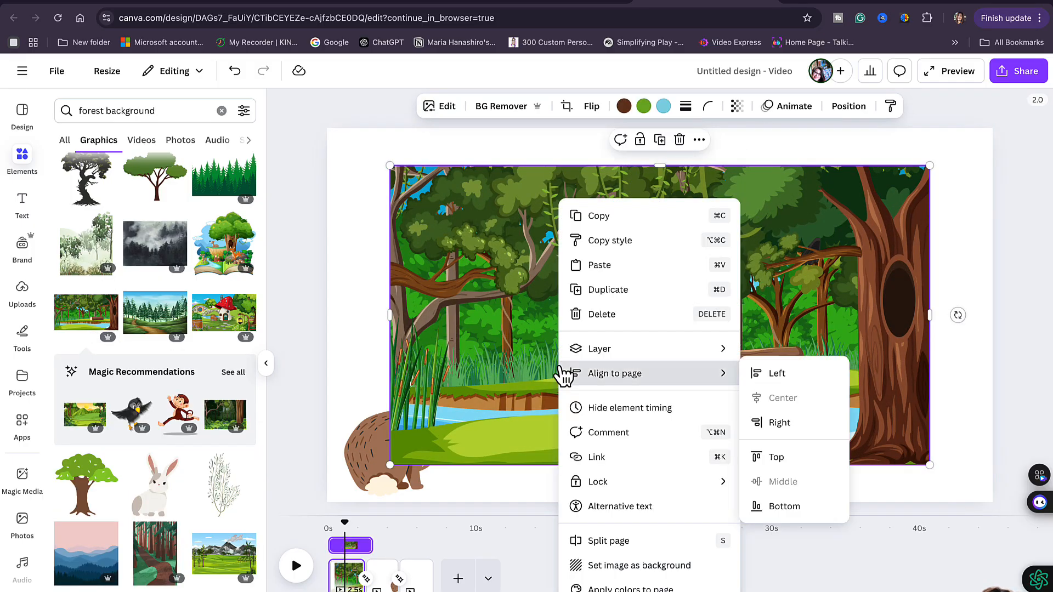
pyautogui.moveTo(629, 352)
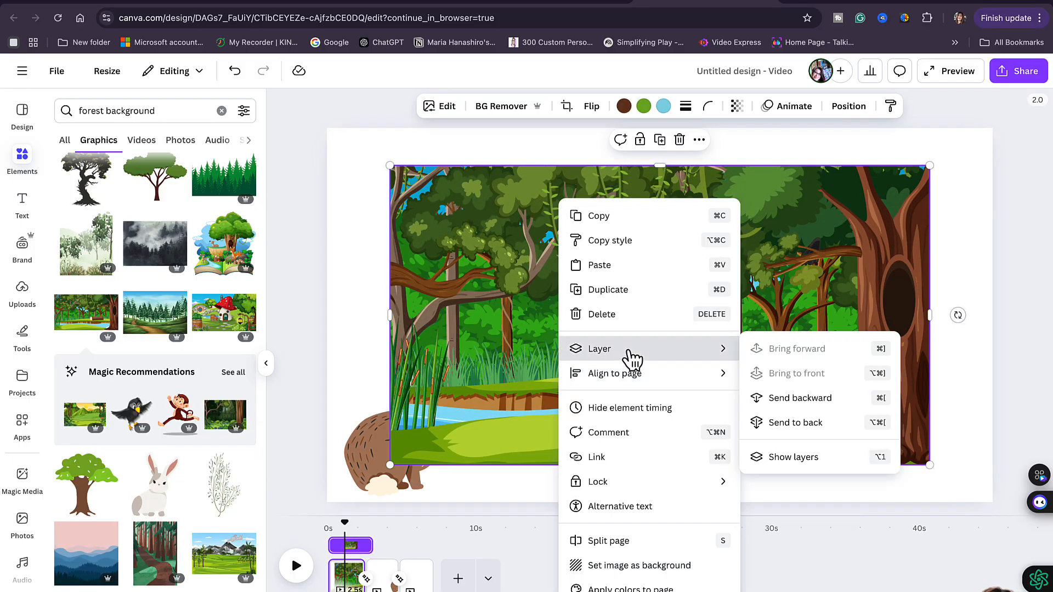
pyautogui.click(779, 399)
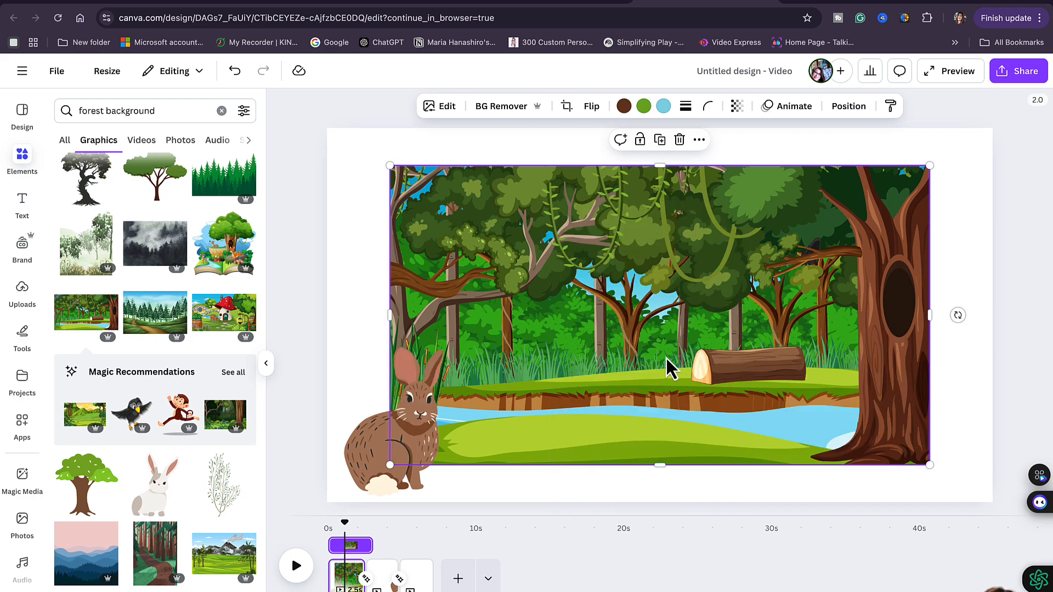
pyautogui.rightClick(620, 349)
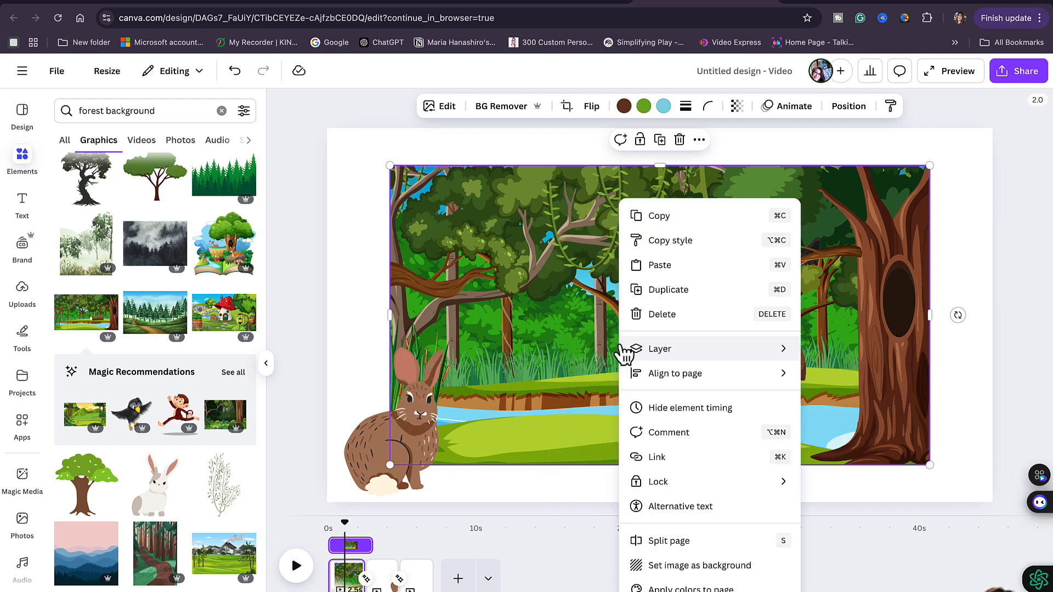
pyautogui.click(722, 574)
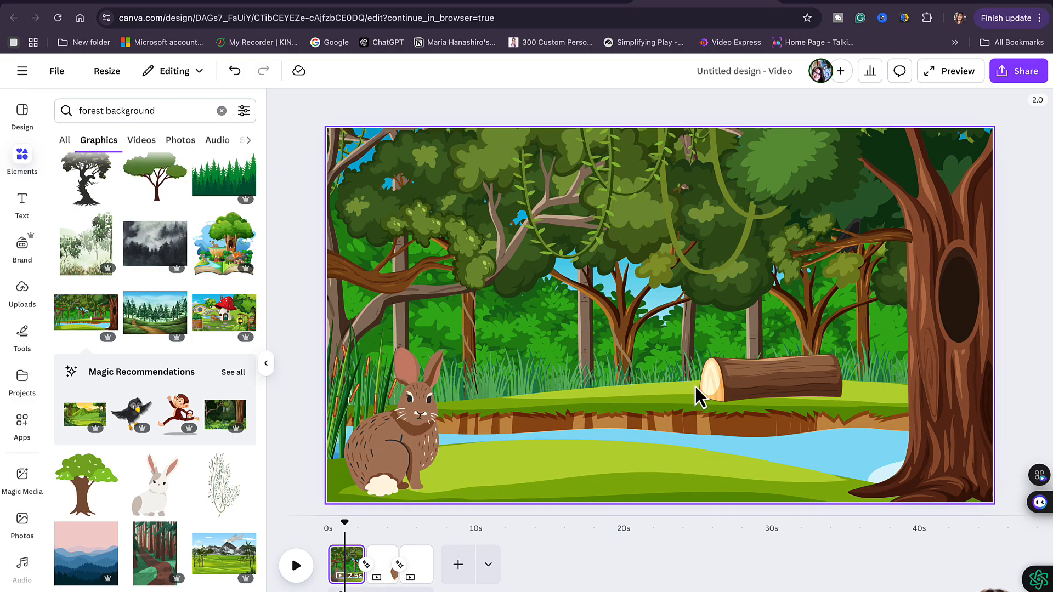
# Step: Add the same forest graphic to the second page behind the large rabbit and set it as the page background
pyautogui.click(382, 555)
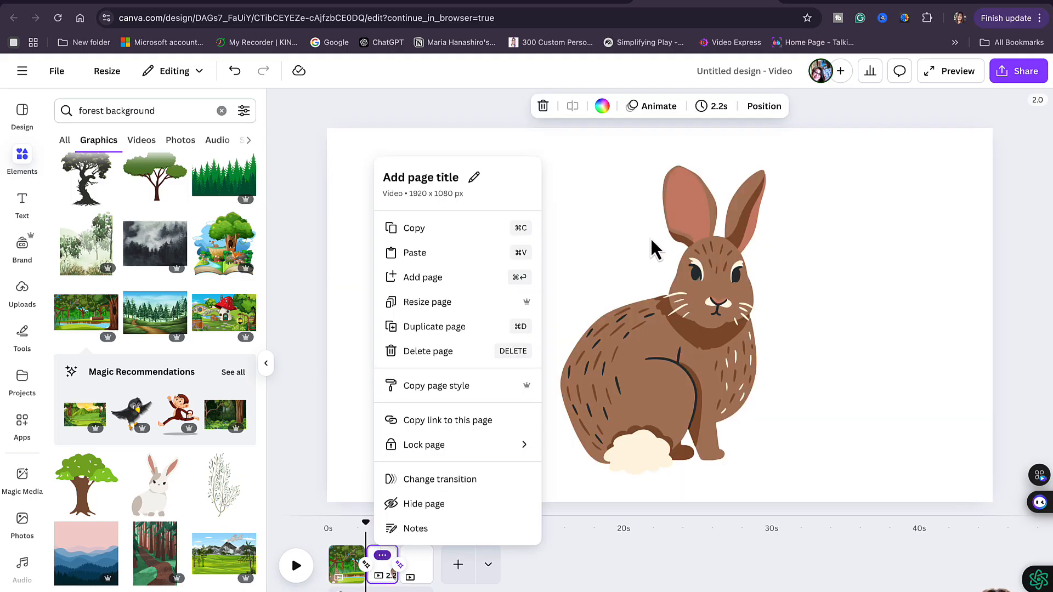
pyautogui.click(620, 229)
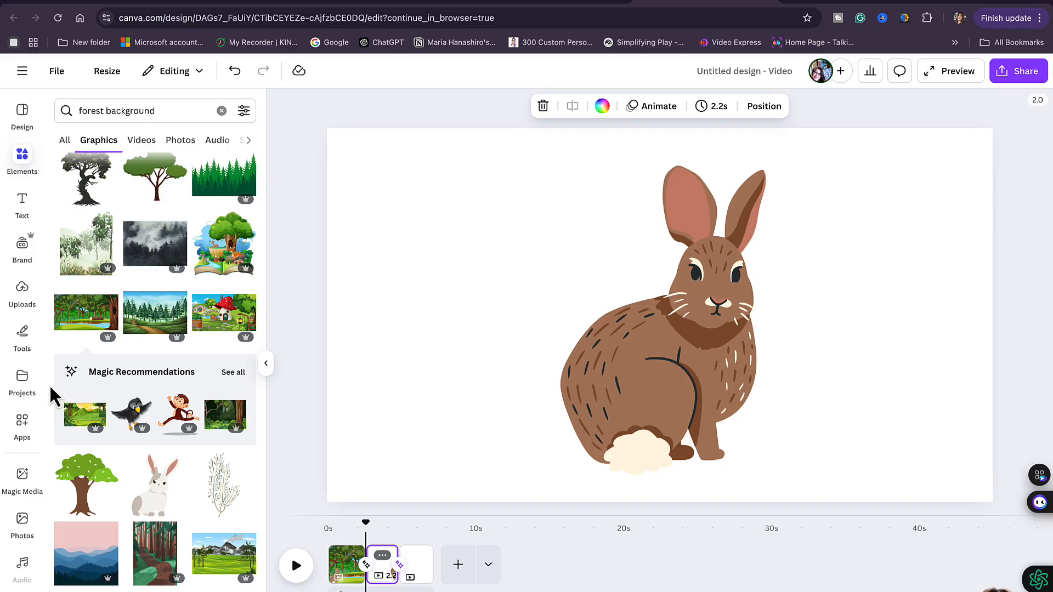
pyautogui.click(77, 327)
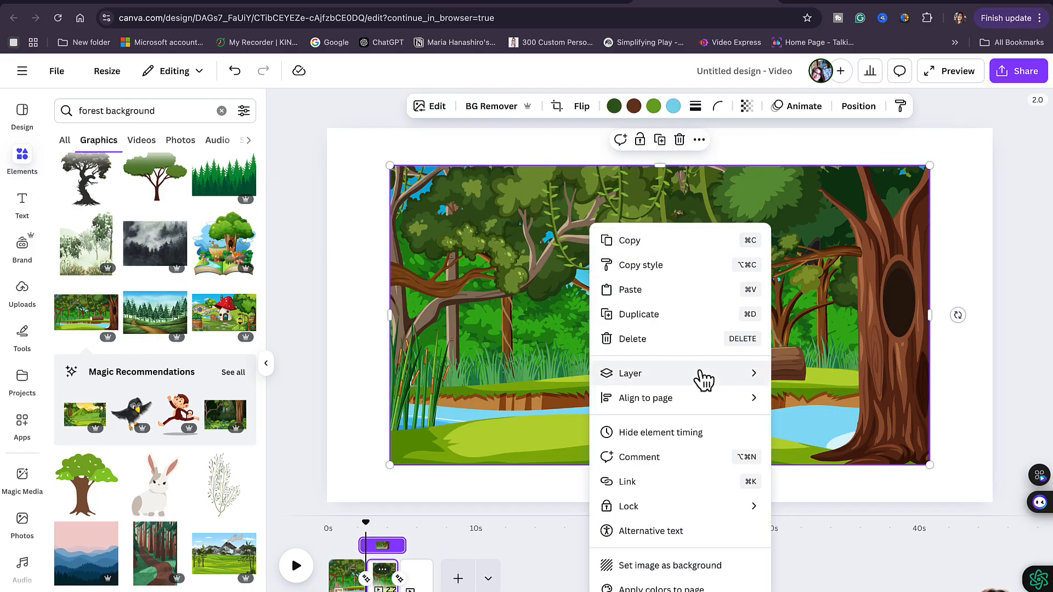
pyautogui.moveTo(703, 378)
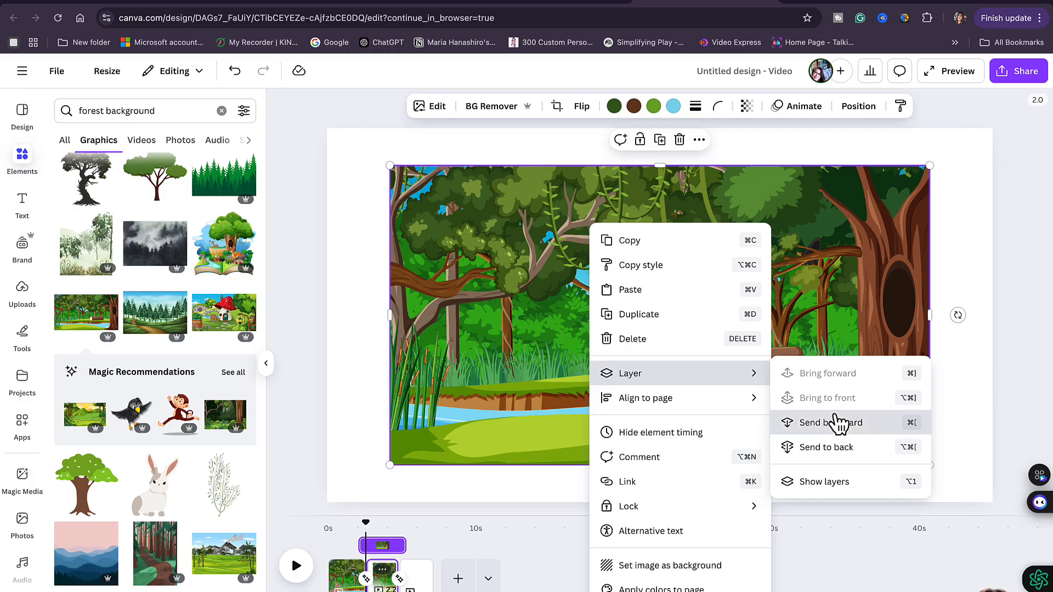
pyautogui.click(836, 422)
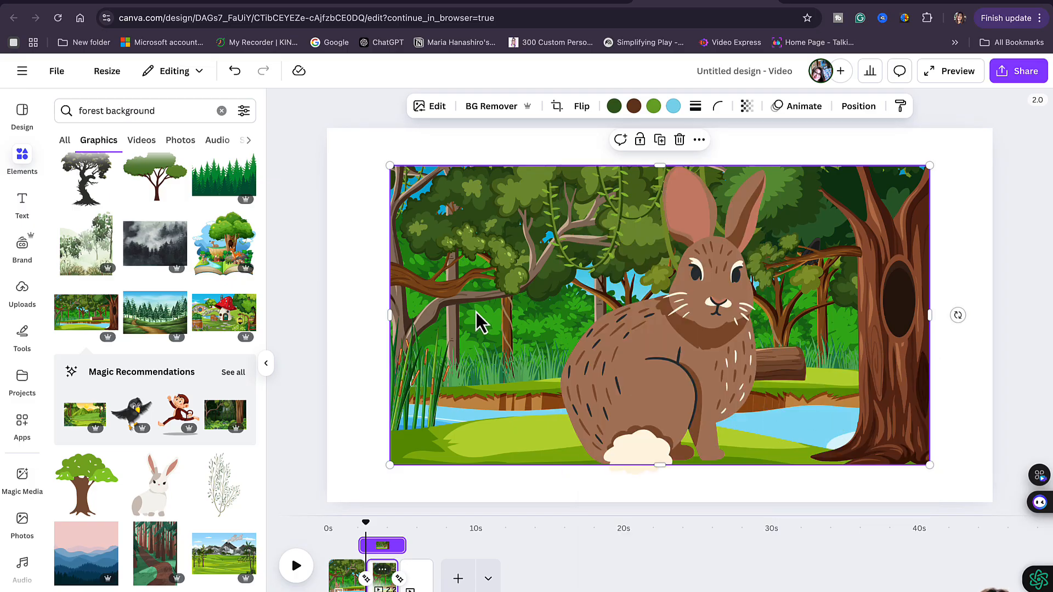
pyautogui.rightClick(463, 323)
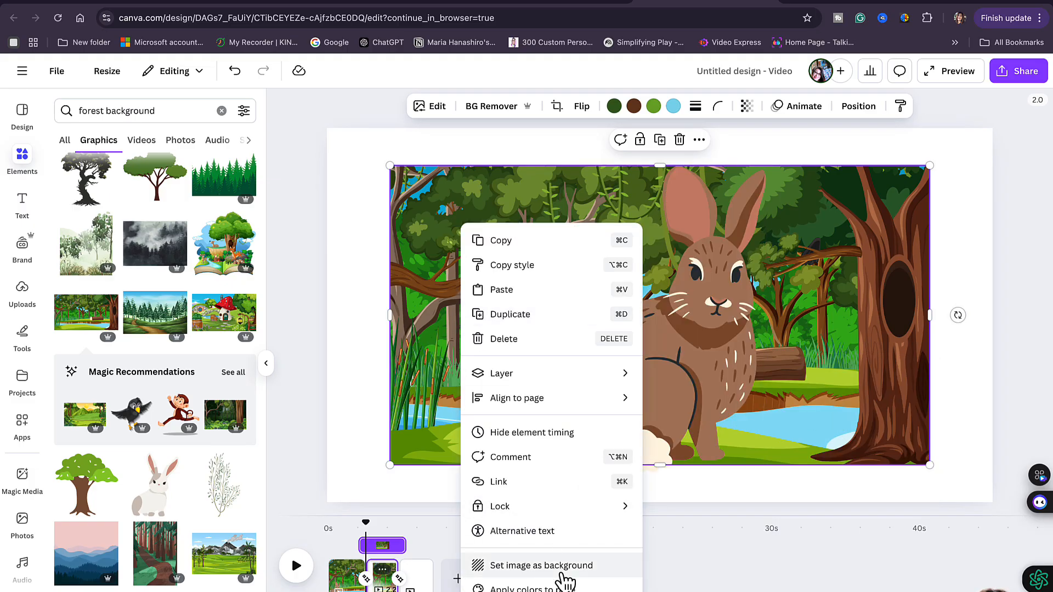
pyautogui.click(563, 569)
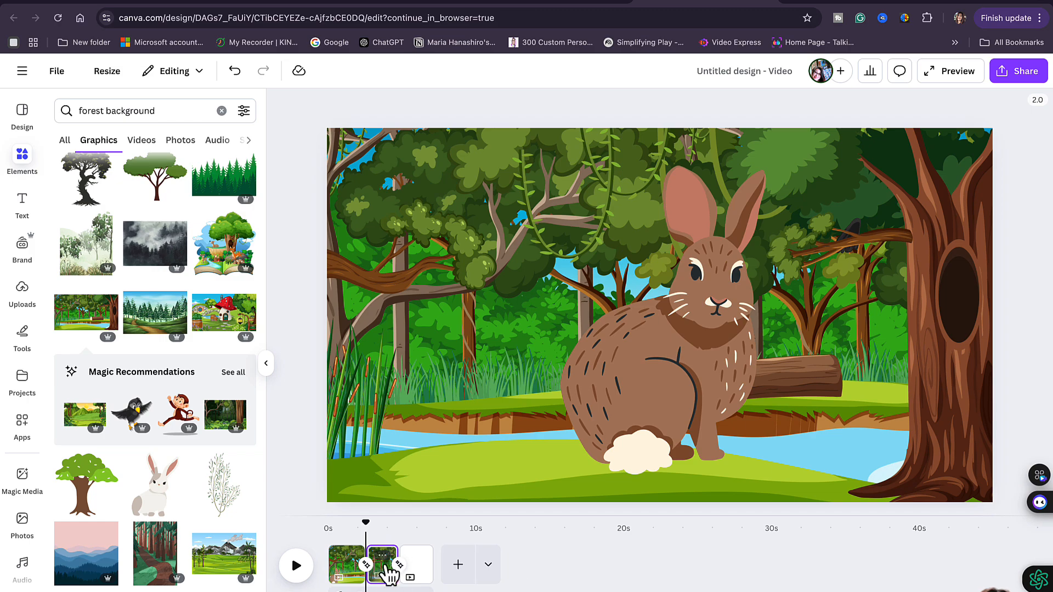
# Step: Set the same forest graphic as the third page's background behind the rabbit, and play the whole animation from the start
pyautogui.click(416, 557)
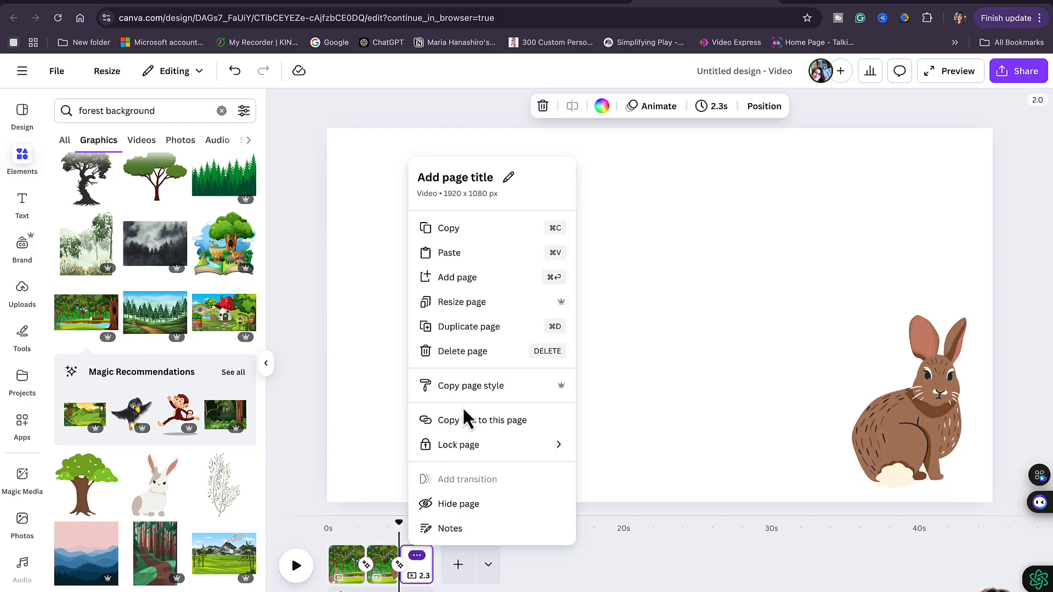
pyautogui.click(662, 235)
pyautogui.click(104, 310)
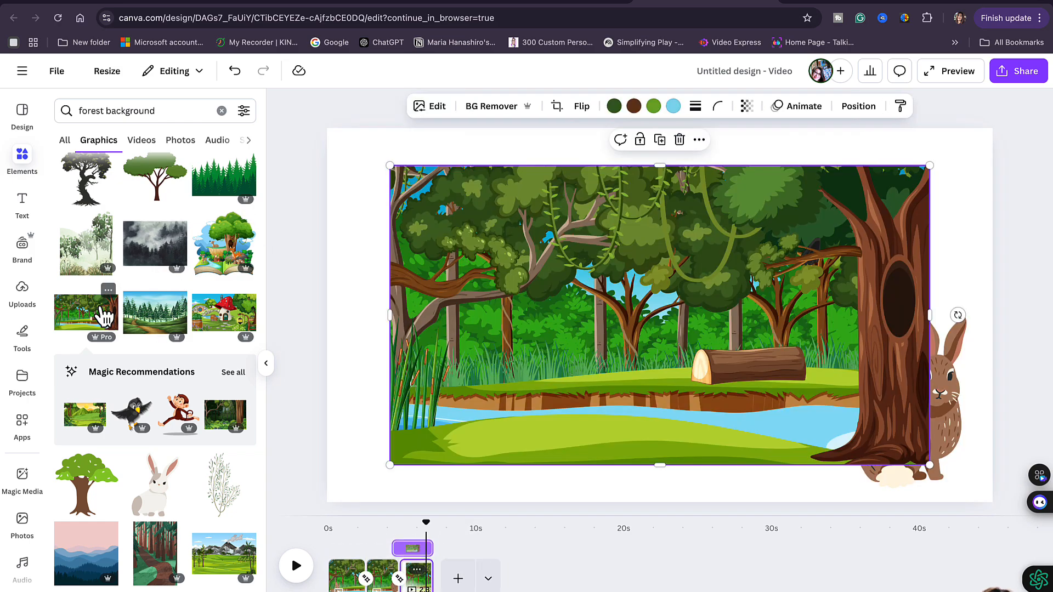
pyautogui.rightClick(536, 288)
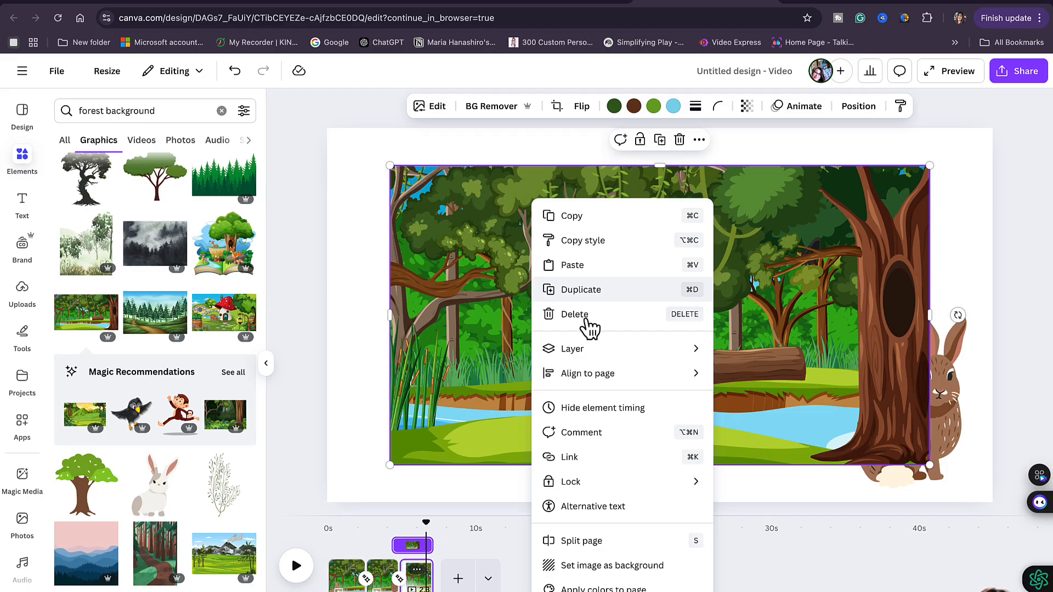
pyautogui.moveTo(623, 359)
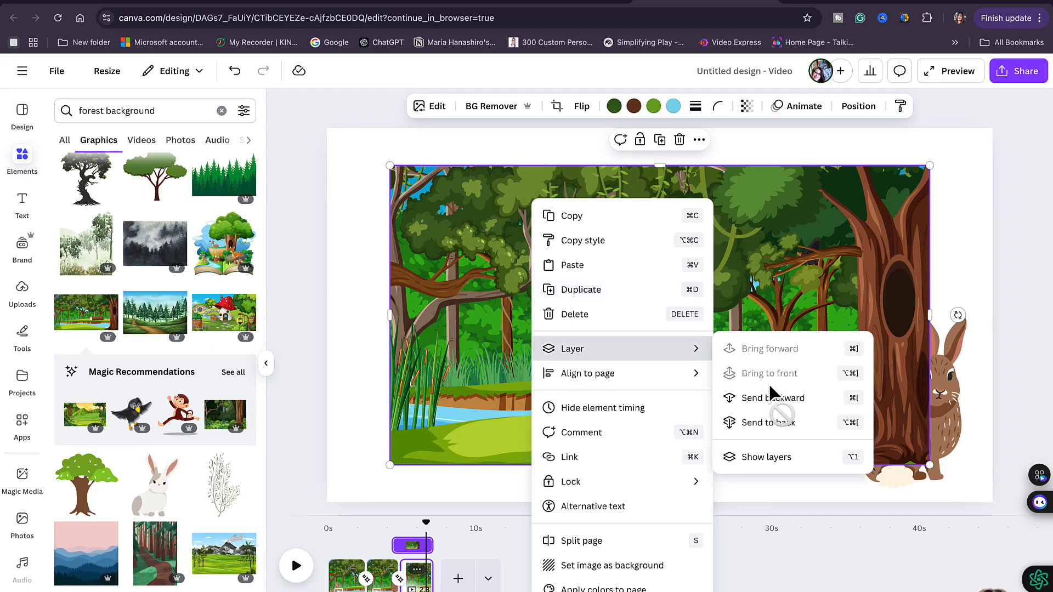
pyautogui.click(781, 401)
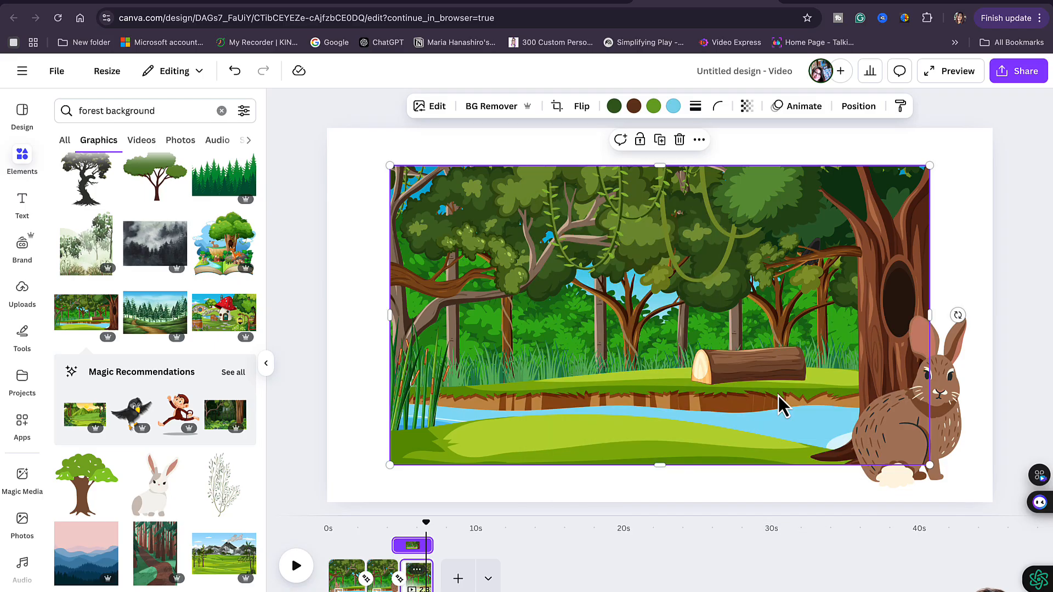
pyautogui.rightClick(611, 357)
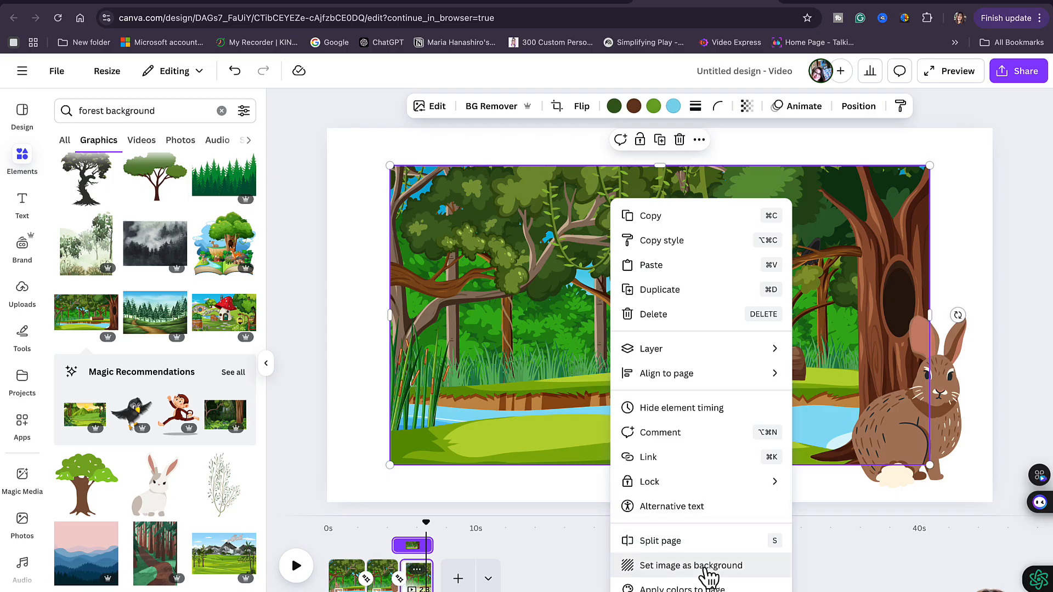
pyautogui.click(703, 566)
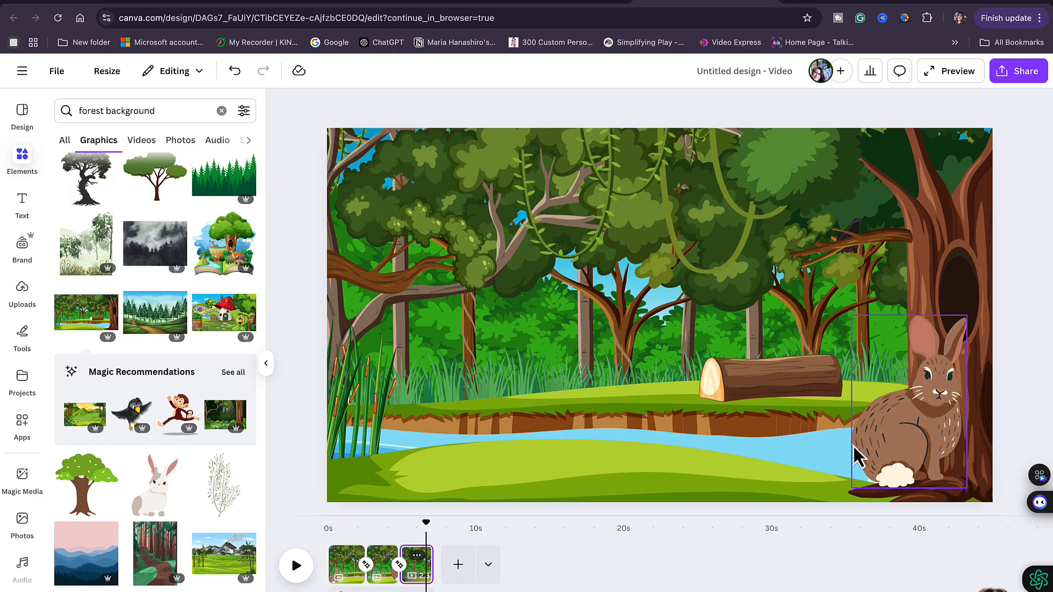
pyautogui.moveTo(432, 529); pyautogui.dragTo(300, 535)
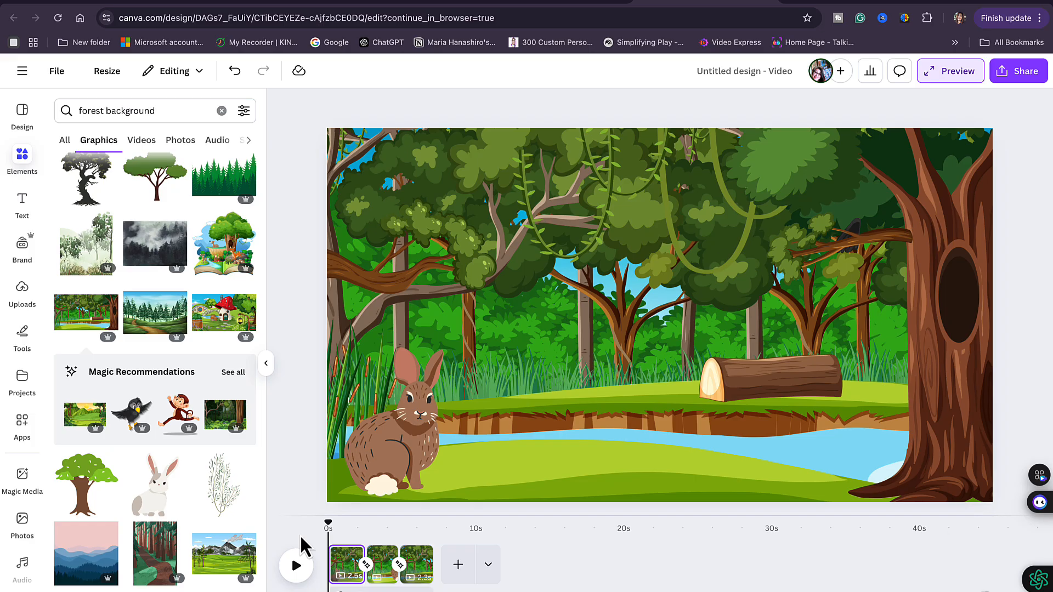
pyautogui.click(297, 568)
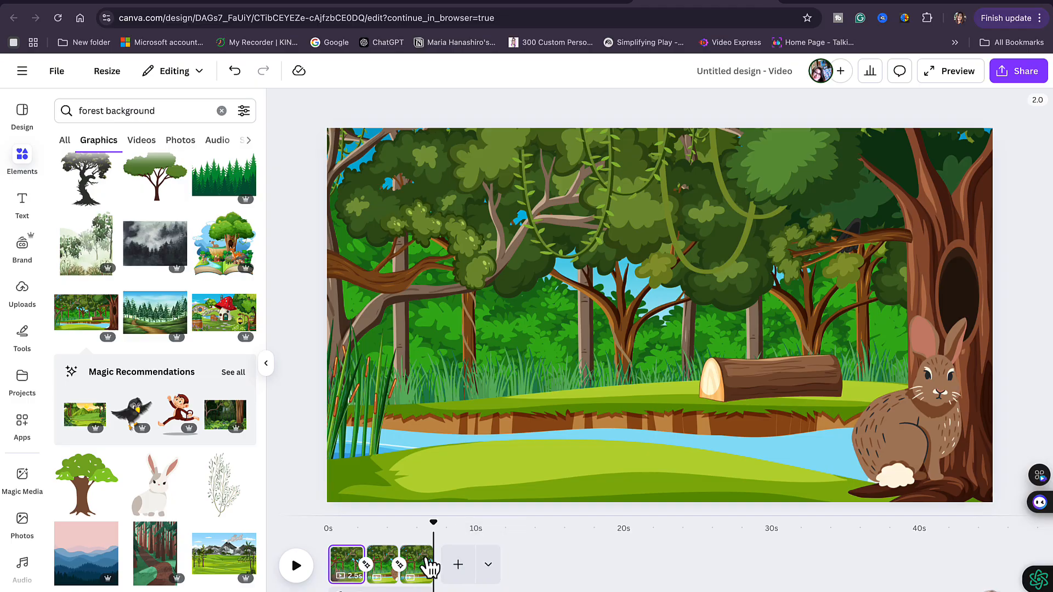
# Step: Duplicate the third page as the fourth page and search the graphic elements for "rabbits"
pyautogui.rightClick(424, 560)
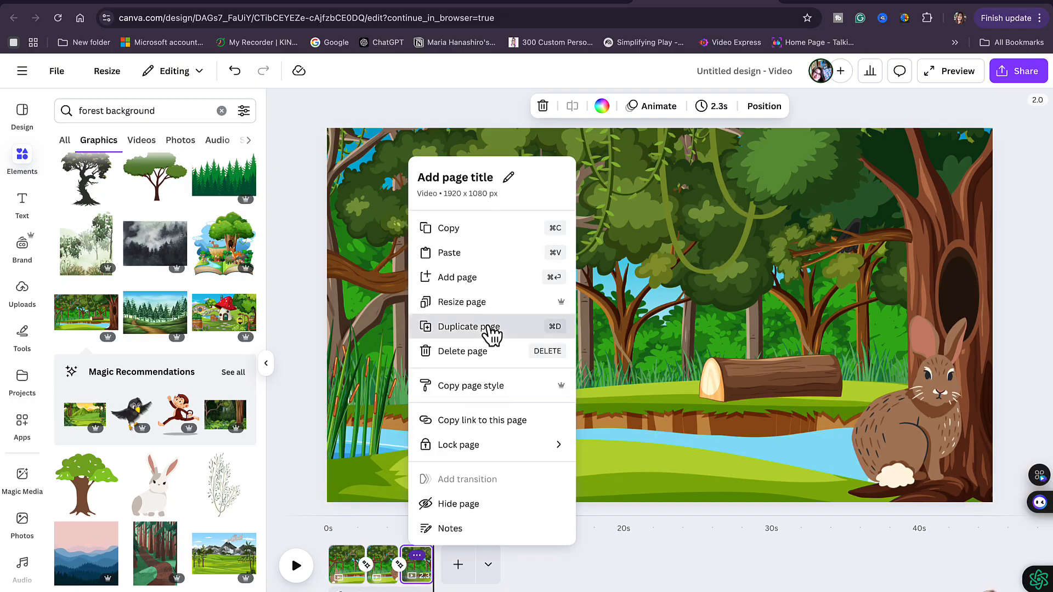
pyautogui.click(491, 328)
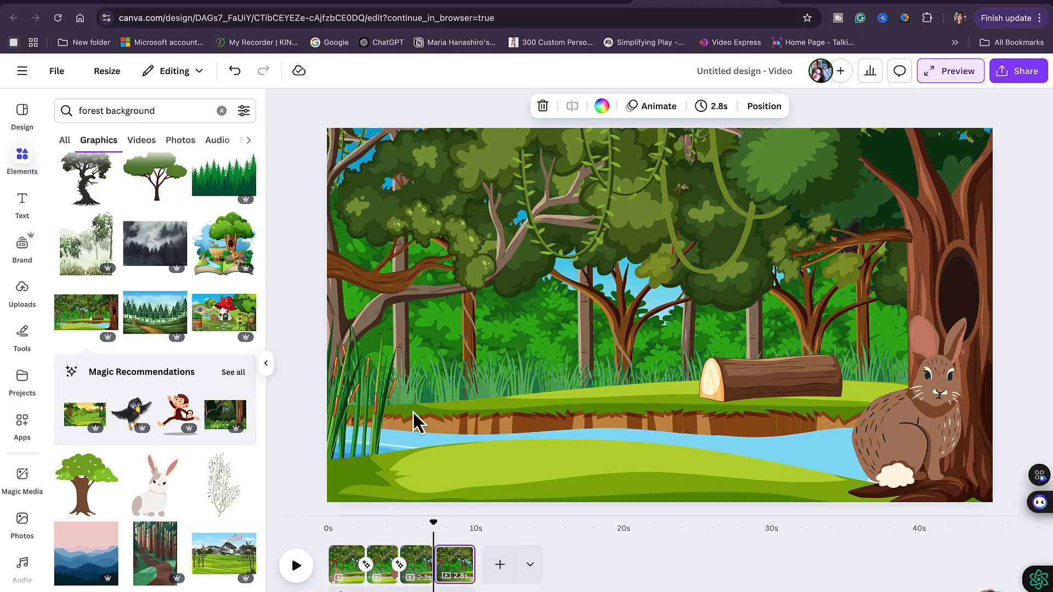
pyautogui.click(27, 164)
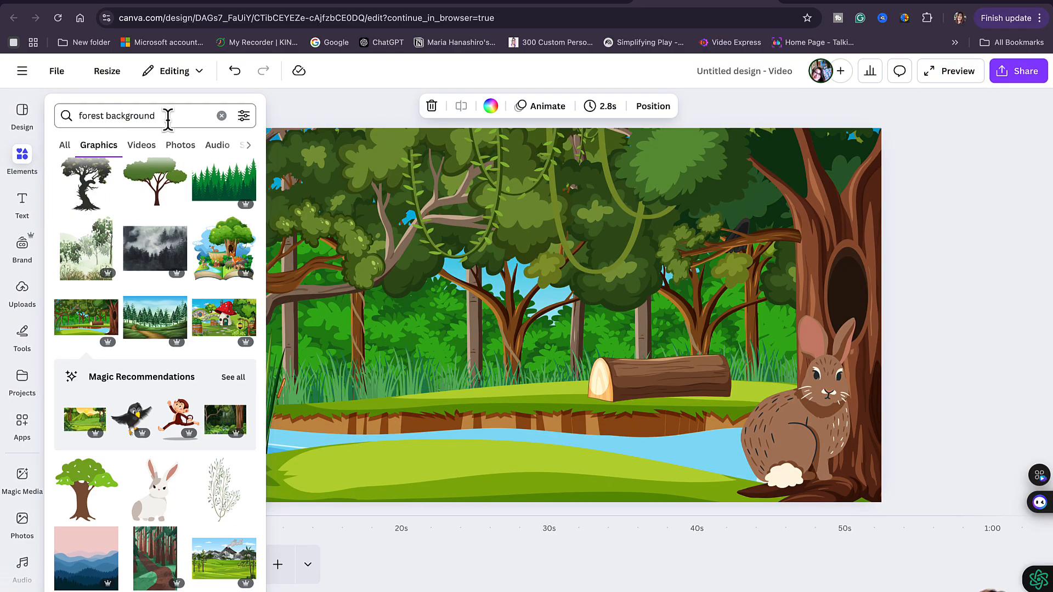
pyautogui.click(221, 116)
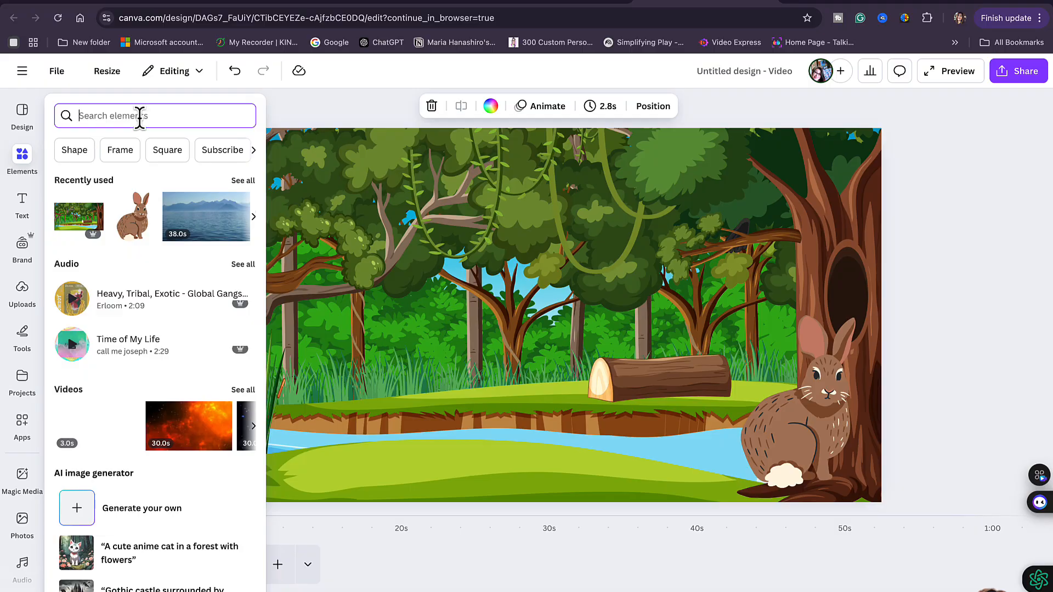
pyautogui.write('rabb')
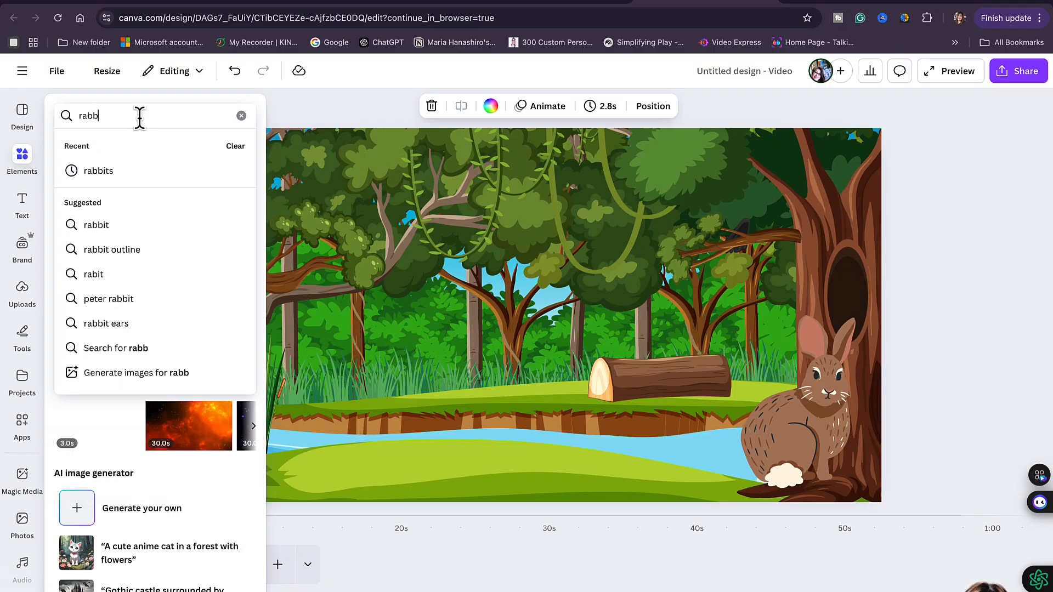
pyautogui.write('its\\')
pyautogui.press('Return')
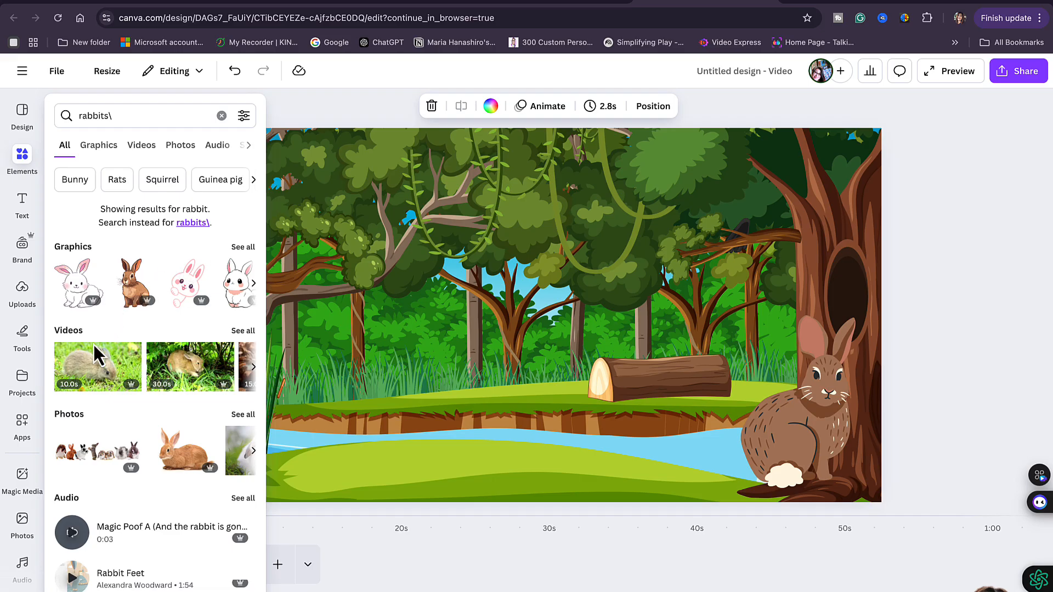
pyautogui.click(244, 248)
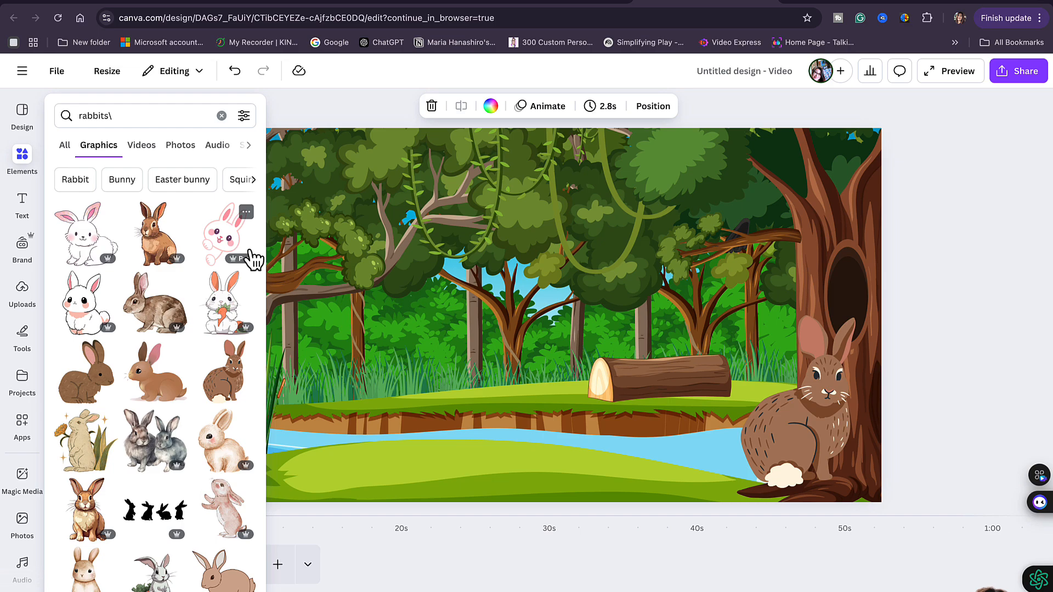
# Step: Add the grey rabbit graphic with blue eyes and one raised ear from the rabbit graphics to the fourth page
pyautogui.scroll(-3, 154, 357)
pyautogui.click(23, 480)
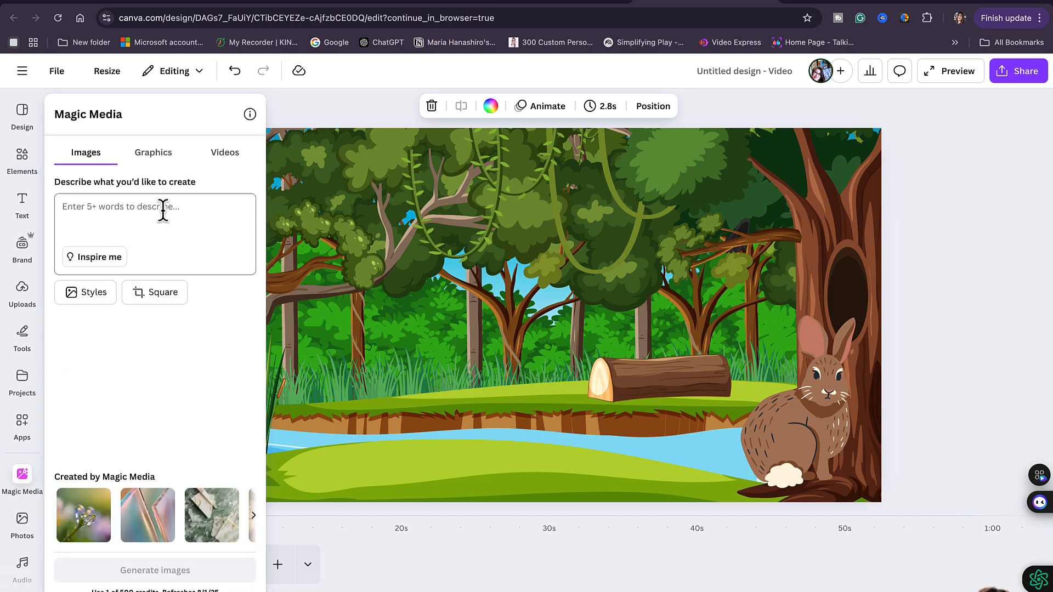
pyautogui.click(22, 163)
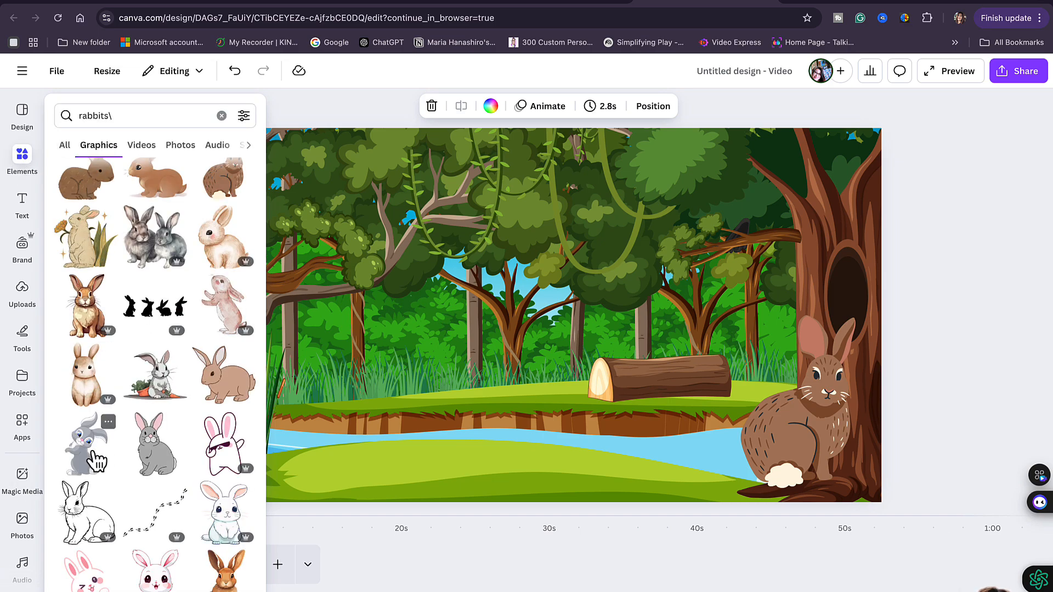
pyautogui.click(98, 461)
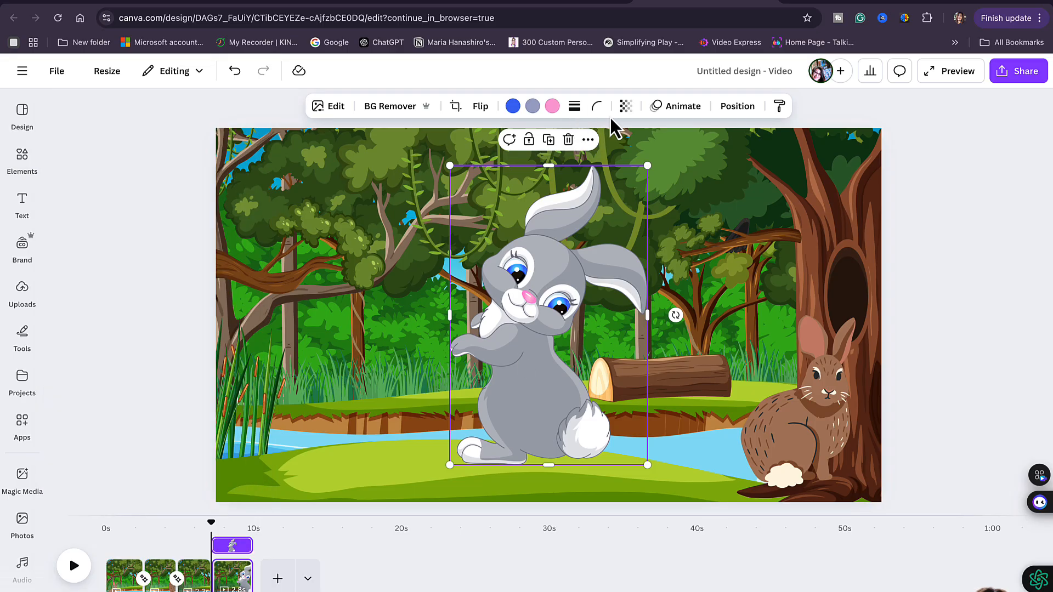
# Step: Flip the grey rabbit horizontally, then shrink it and place it in the scene's lower-left corner facing the brown rabbit
pyautogui.click(483, 106)
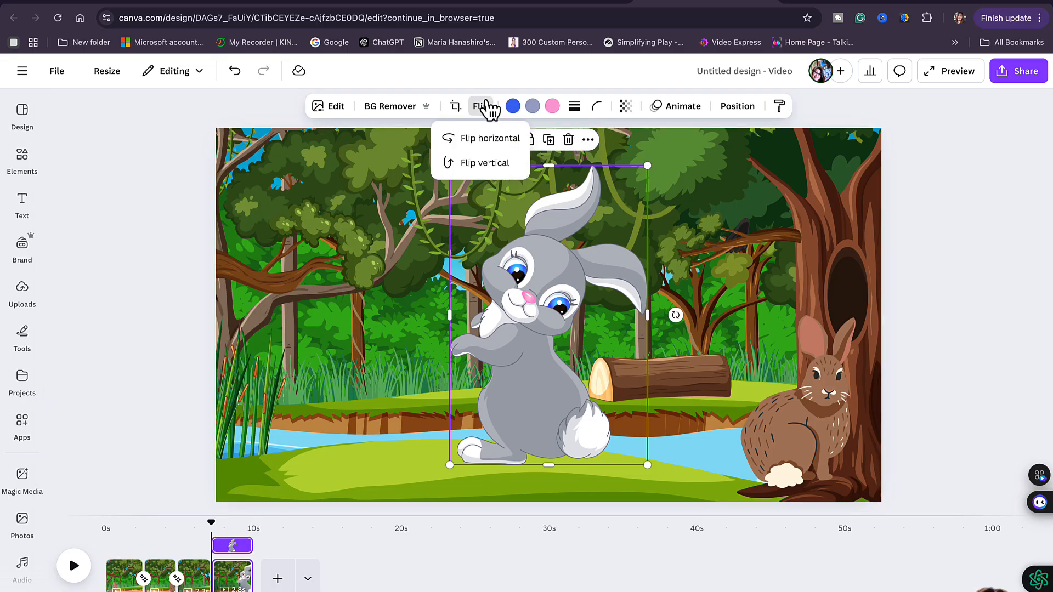
pyautogui.click(483, 170)
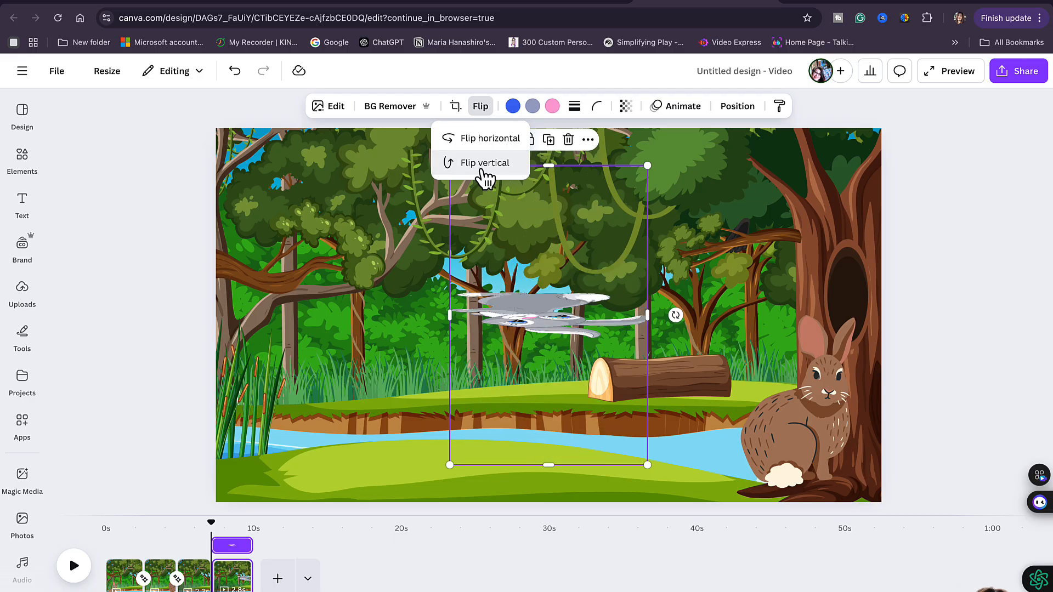
pyautogui.click(482, 170)
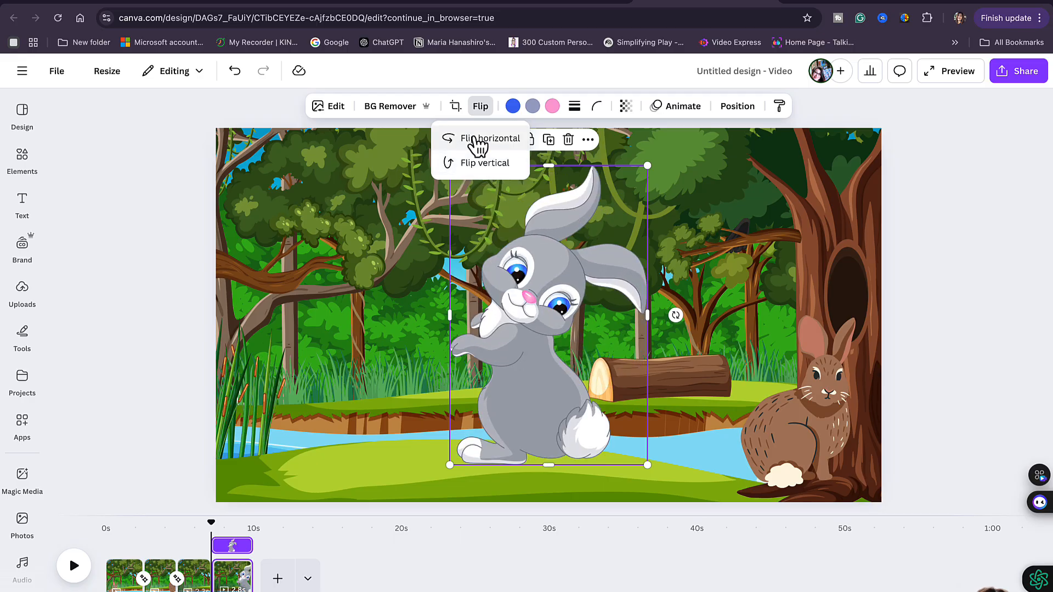
pyautogui.click(476, 140)
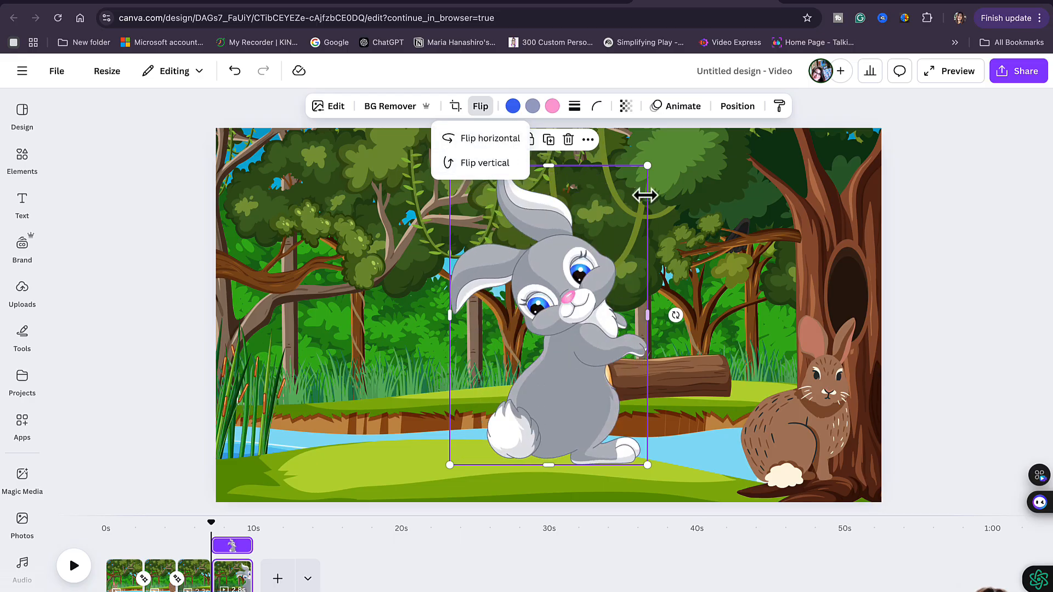
pyautogui.moveTo(647, 165); pyautogui.dragTo(578, 269)
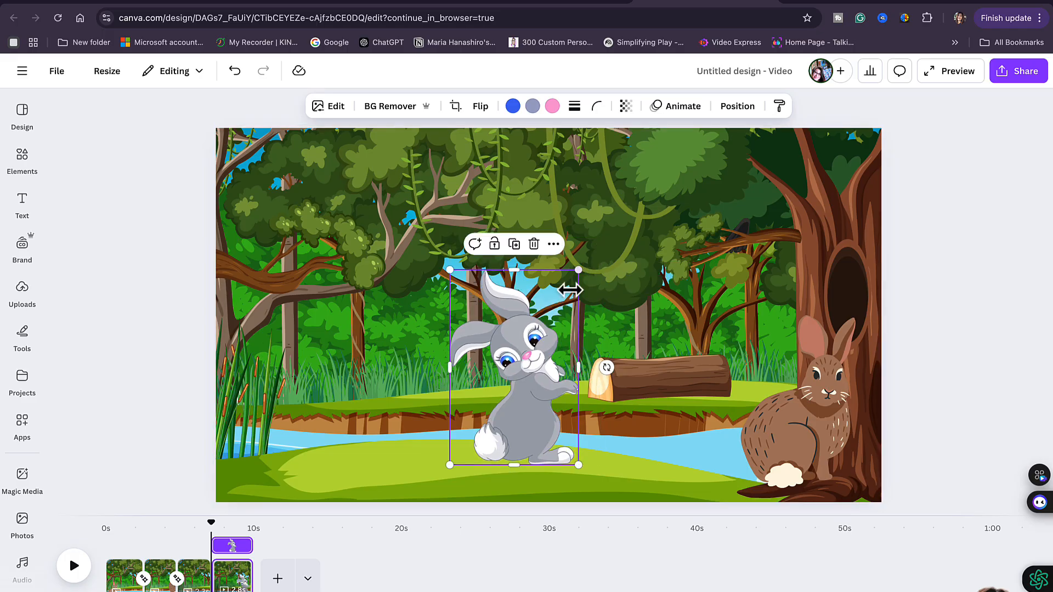
pyautogui.moveTo(510, 409); pyautogui.dragTo(277, 442)
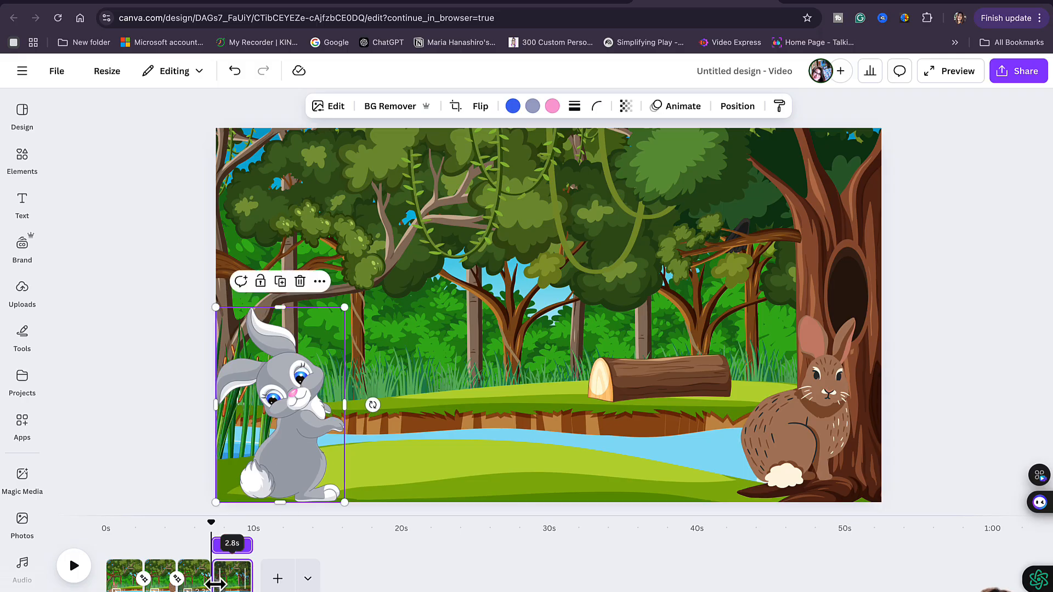
# Step: Add a Match & Move transition lasting 1 second between the third and fourth pages, and play the animation
pyautogui.moveTo(211, 587)
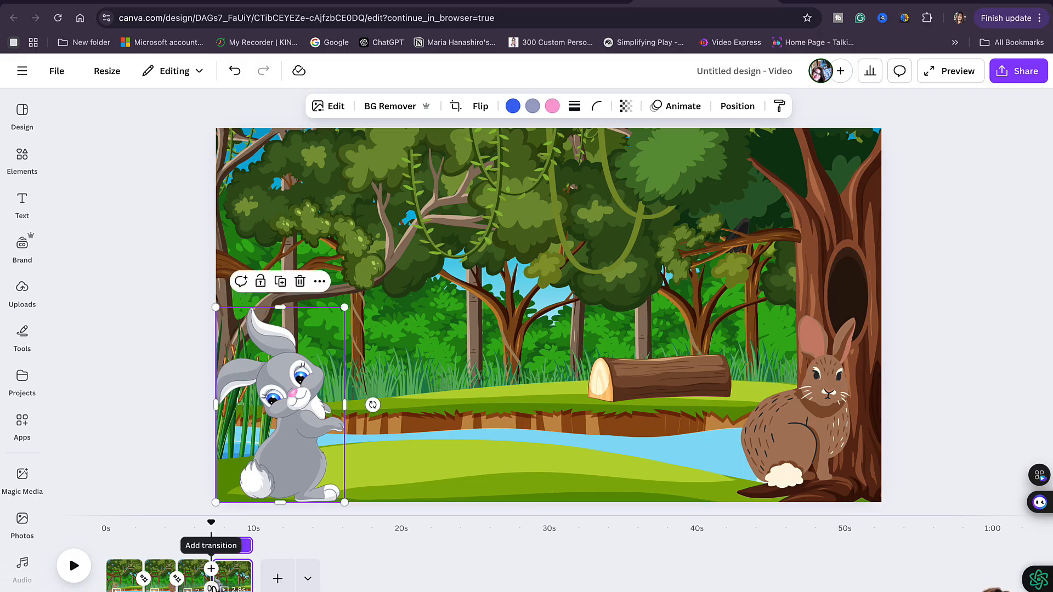
pyautogui.click(212, 587)
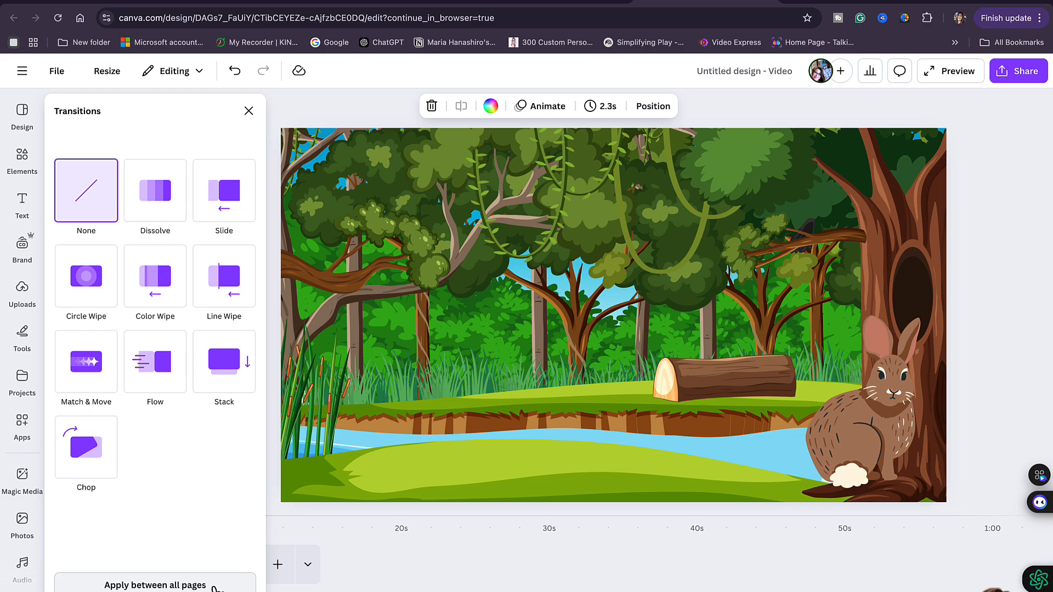
pyautogui.click(83, 384)
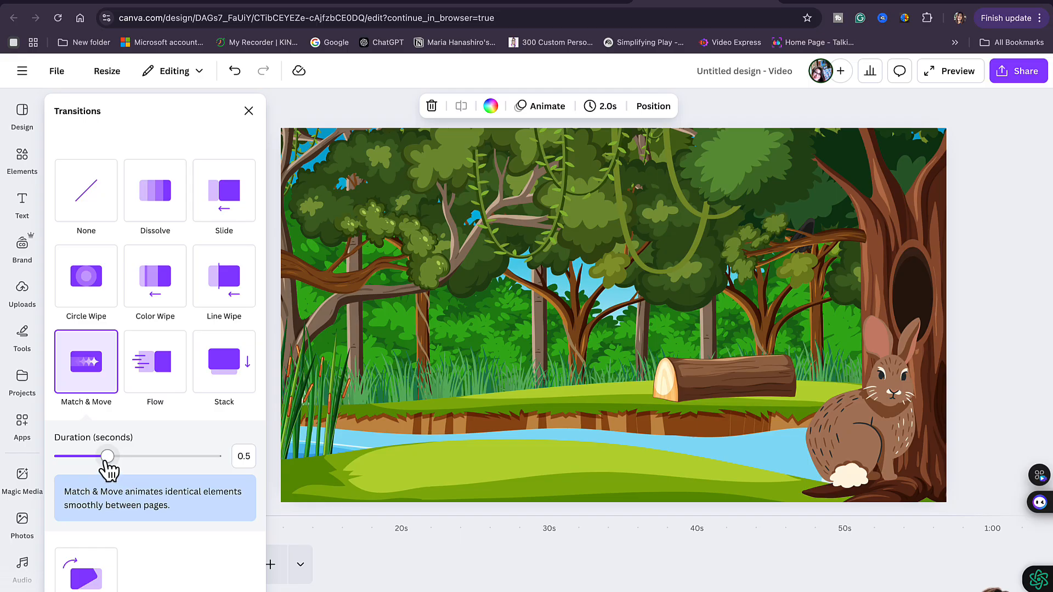
pyautogui.moveTo(107, 456); pyautogui.dragTo(166, 456)
pyautogui.click(465, 415)
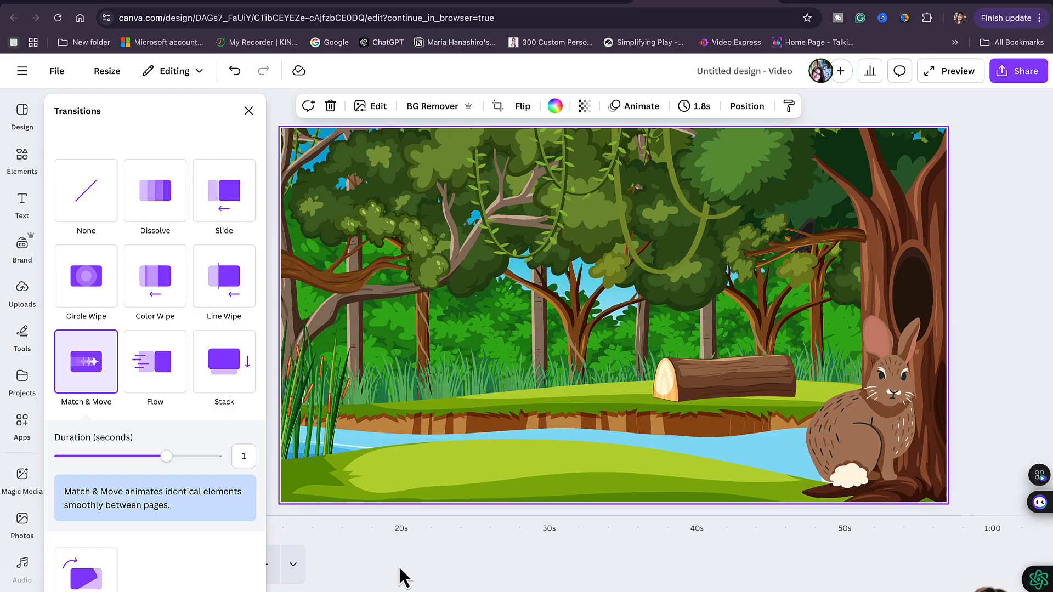
pyautogui.click(249, 114)
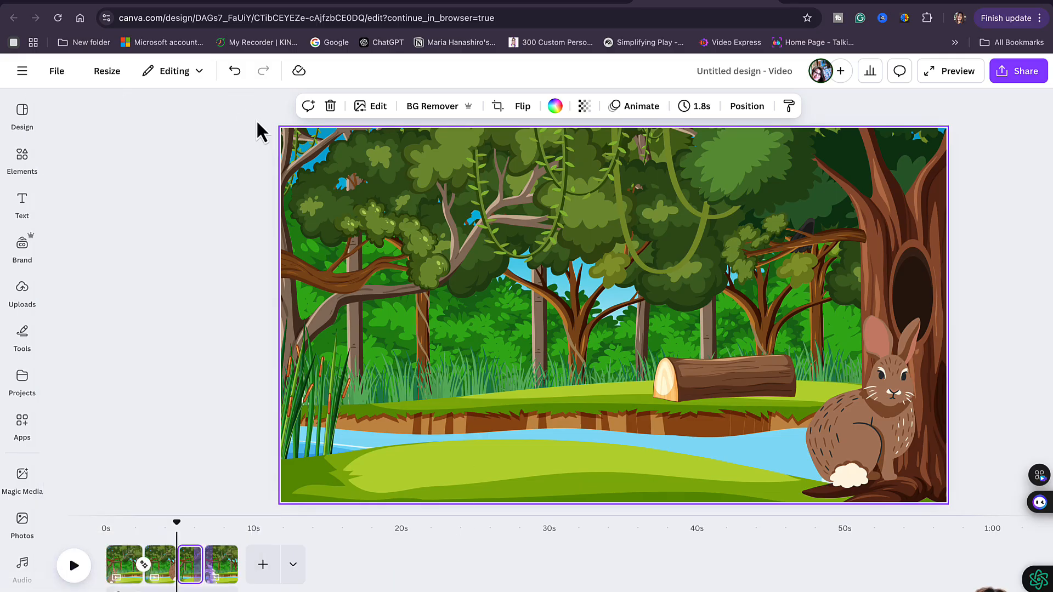
pyautogui.click(75, 568)
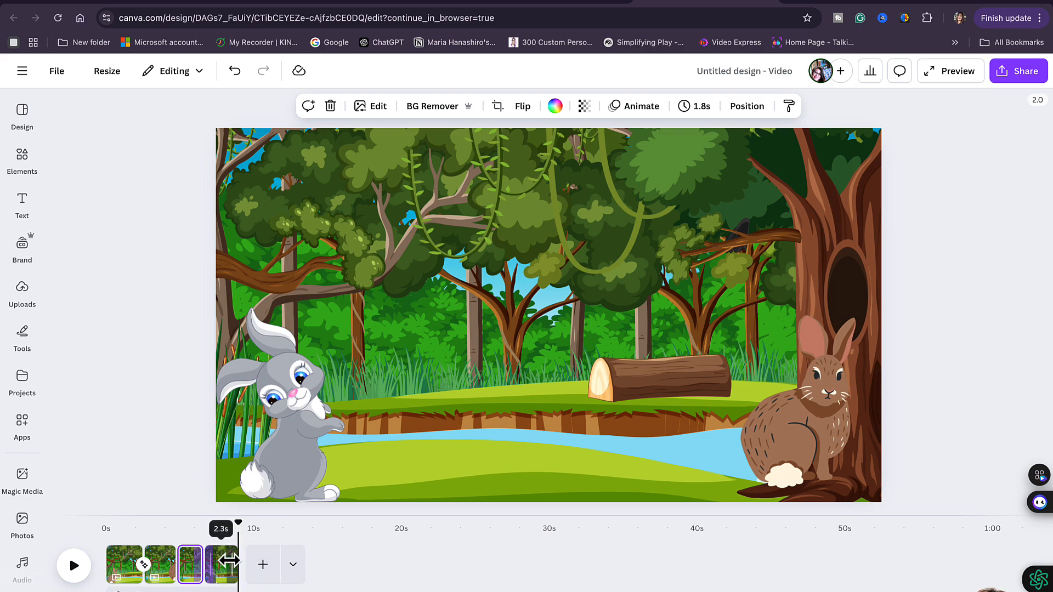
# Step: Duplicate the fourth page and move the grey rabbit on the copy across the scene to just beside the brown rabbit
pyautogui.rightClick(229, 559)
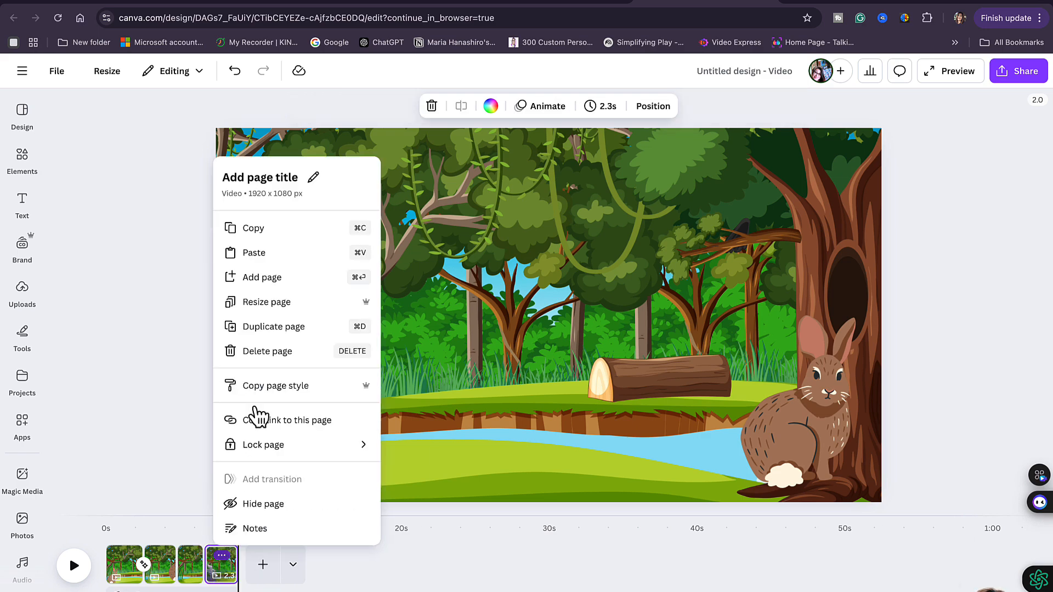
pyautogui.click(282, 329)
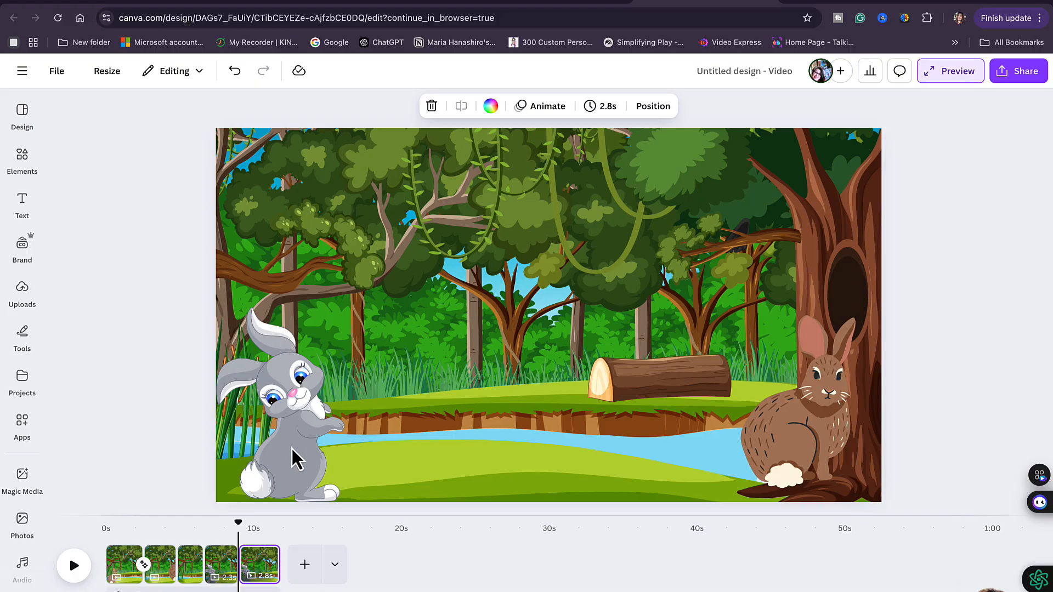
pyautogui.click(293, 458)
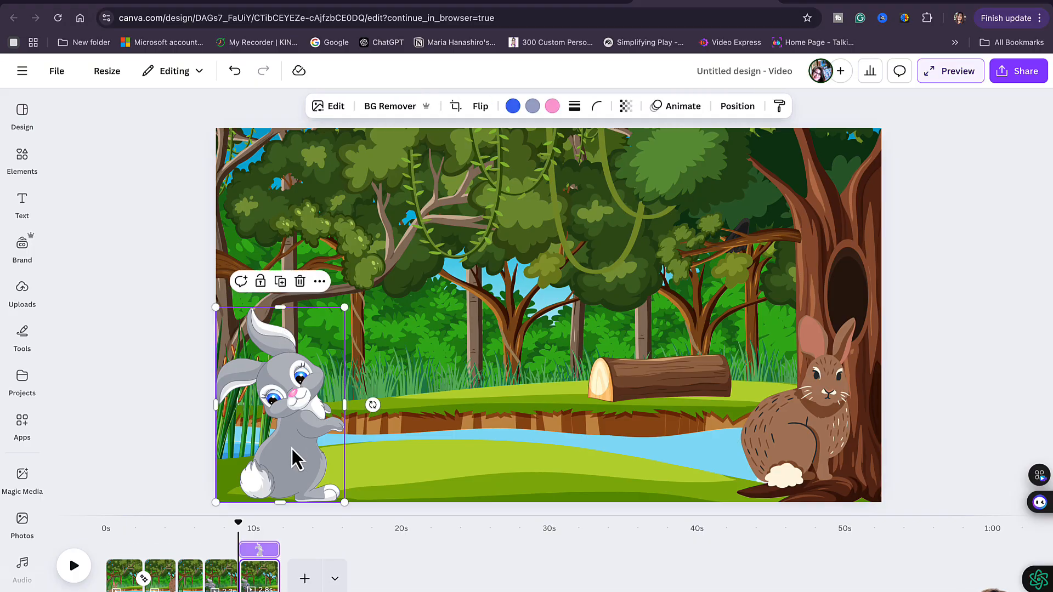
pyautogui.moveTo(296, 454); pyautogui.dragTo(686, 447)
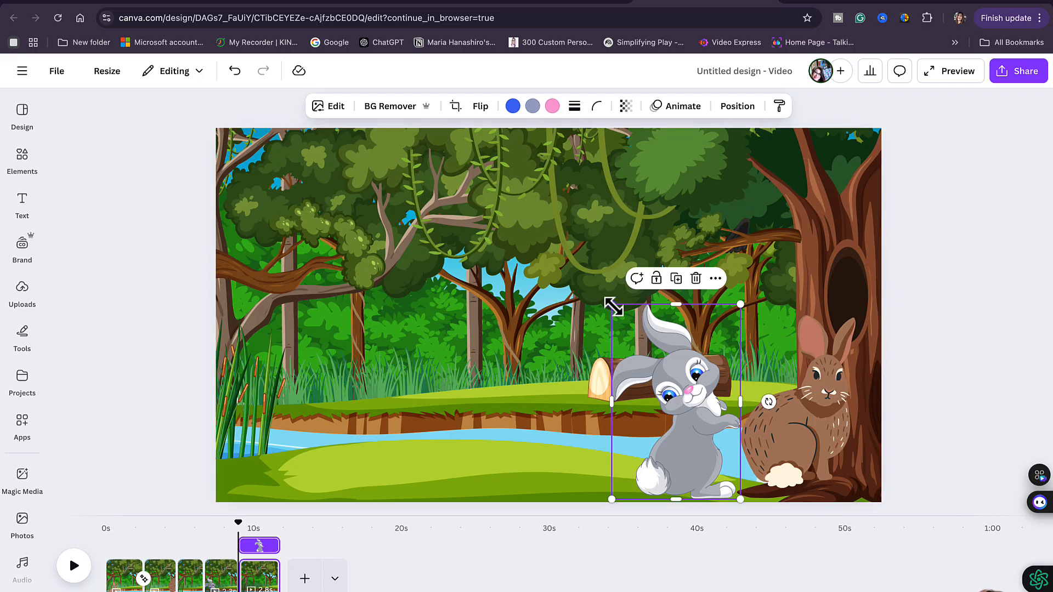
# Step: Shrink the grey rabbit on the fifth page to about half the brown rabbit's width and play the animation from the start
pyautogui.moveTo(614, 307); pyautogui.dragTo(630, 376)
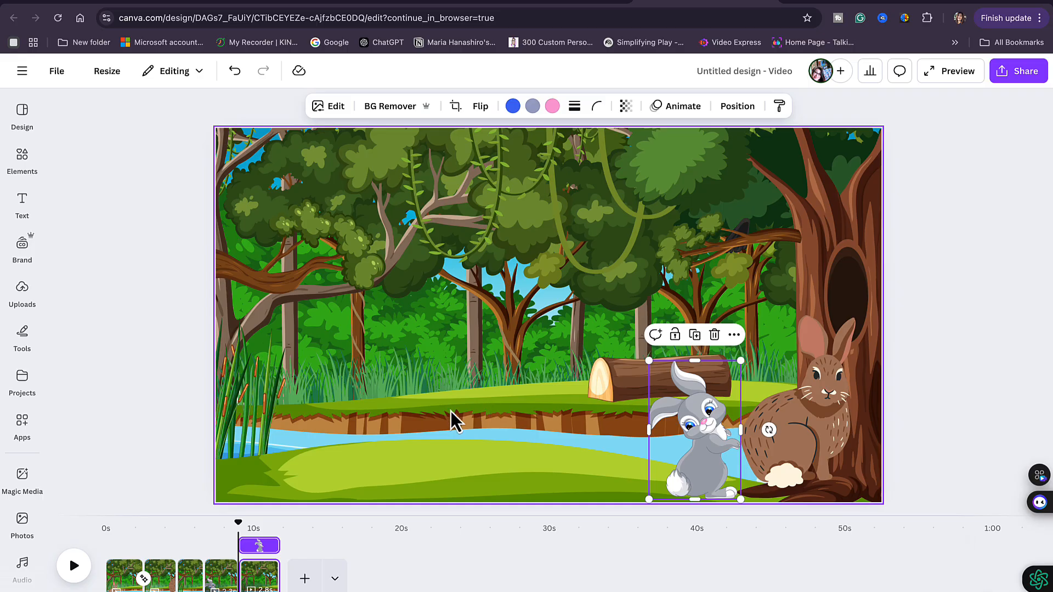
pyautogui.click(453, 421)
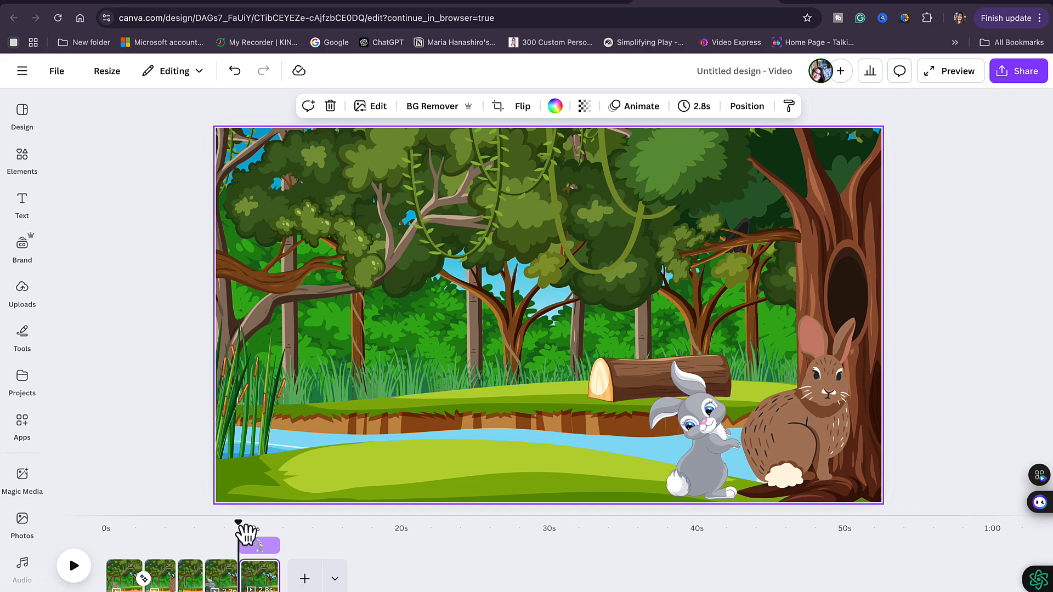
pyautogui.moveTo(242, 530); pyautogui.dragTo(90, 528)
pyautogui.click(73, 566)
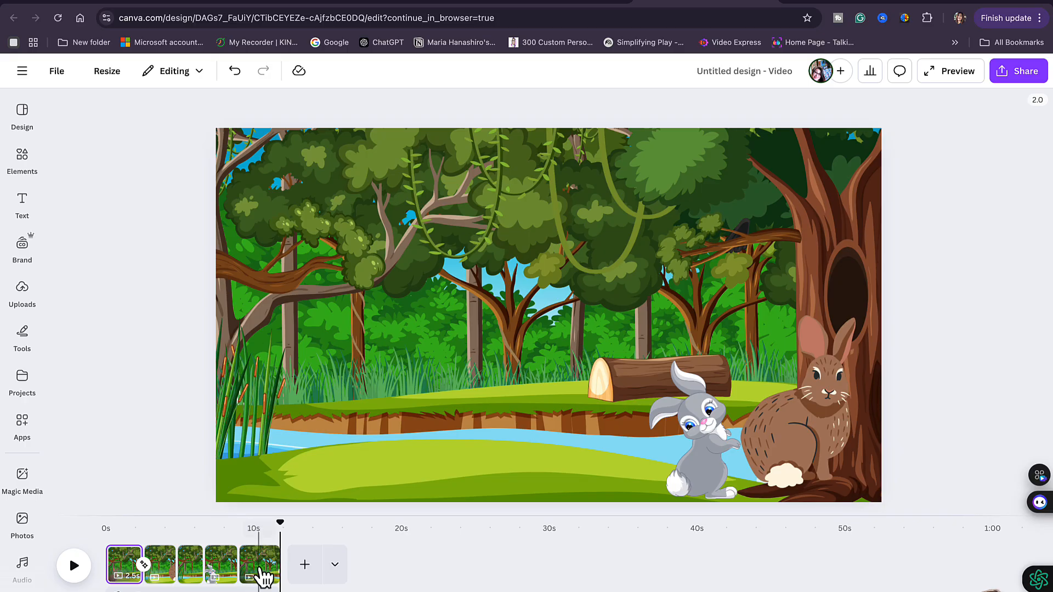
# Step: Make the grey rabbit on the fourth page slightly smaller, keeping it in the scene's lower-left corner, and play from that page
pyautogui.click(241, 570)
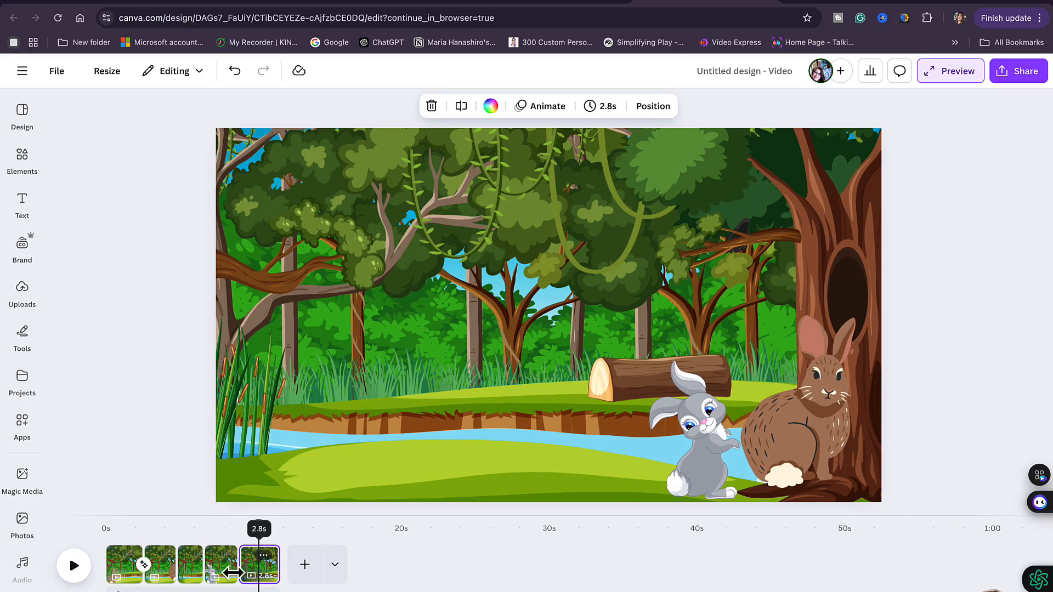
pyautogui.click(702, 464)
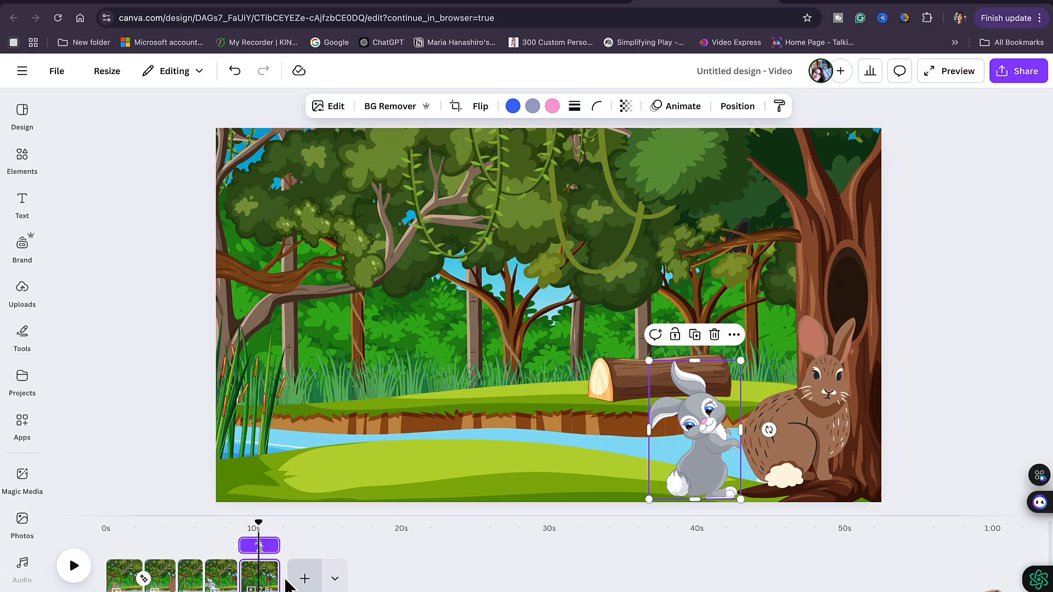
pyautogui.click(238, 588)
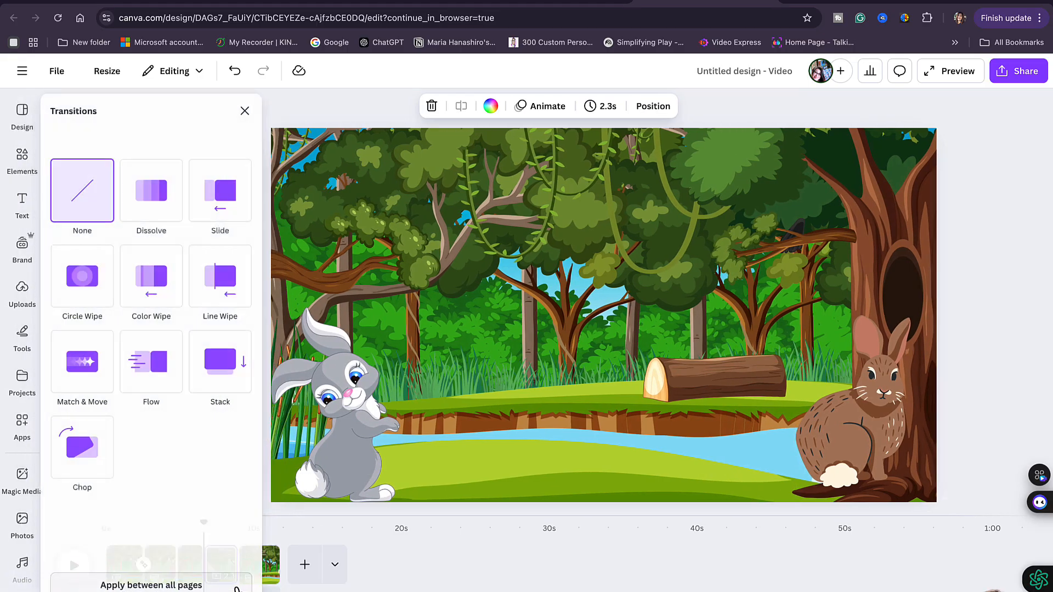
pyautogui.click(376, 414)
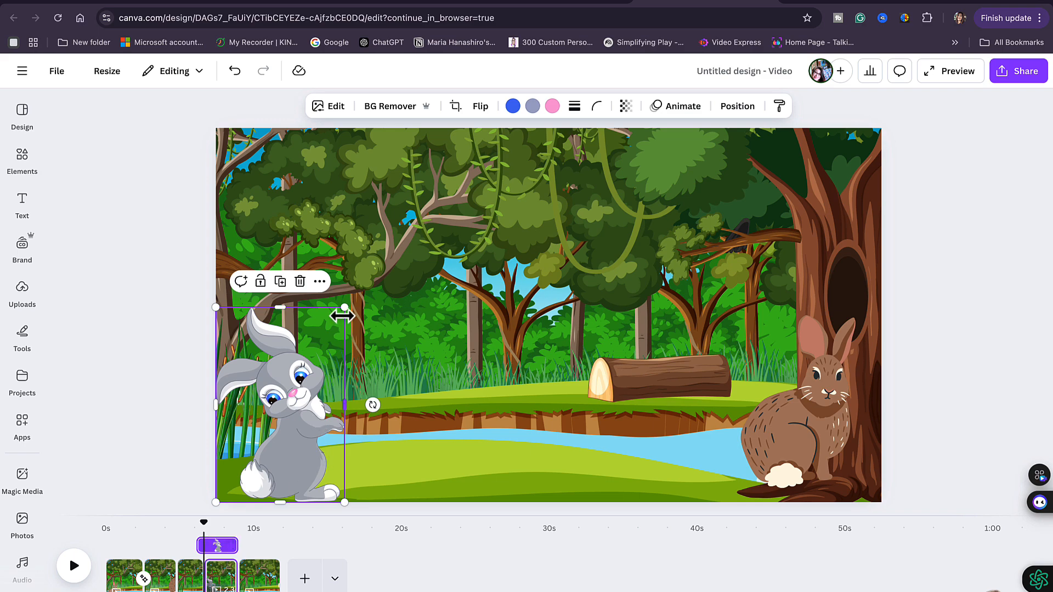
pyautogui.moveTo(343, 310); pyautogui.dragTo(328, 335)
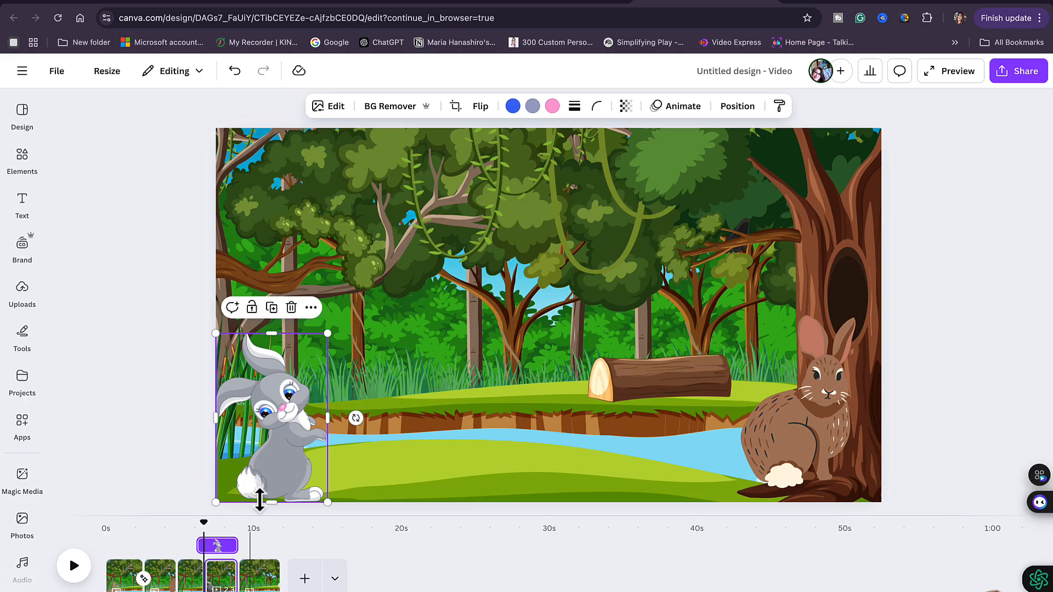
pyautogui.click(78, 573)
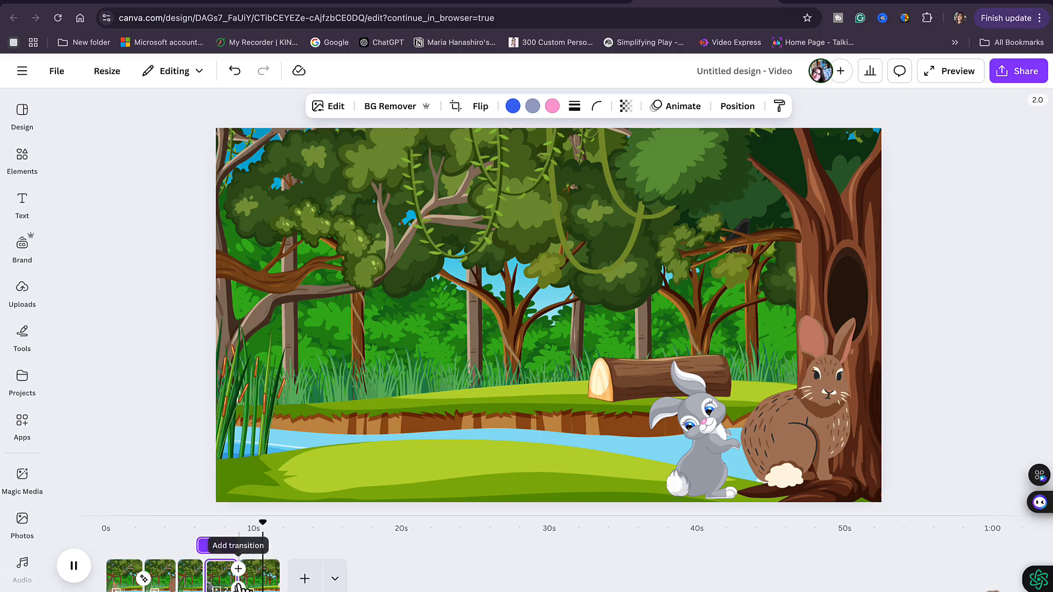
# Step: Add a Match & Move transition lasting 1 second between the fourth and fifth pages, and play the animation from the third page
pyautogui.click(238, 575)
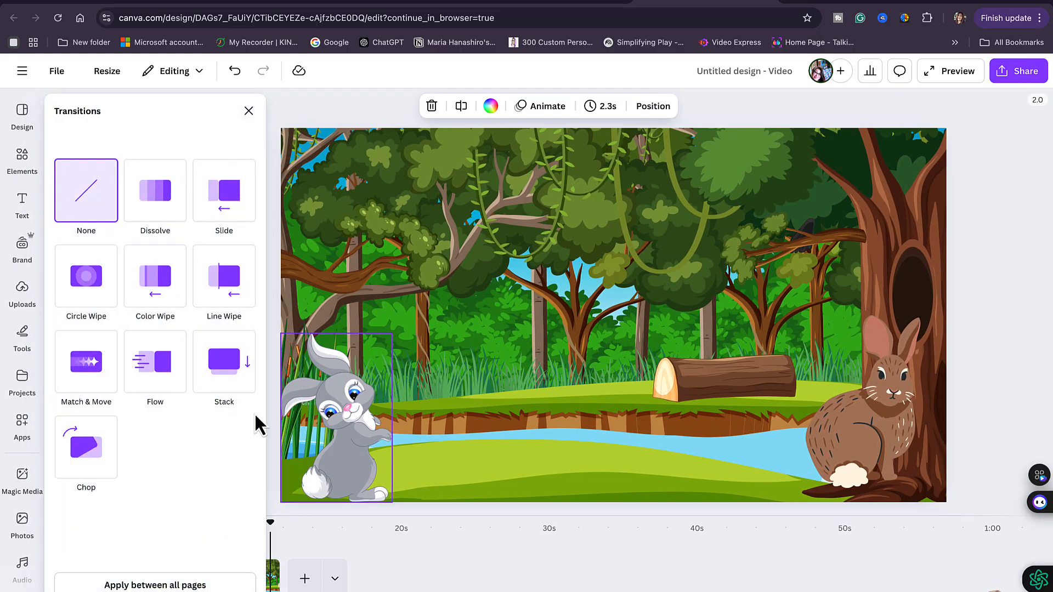
pyautogui.click(81, 364)
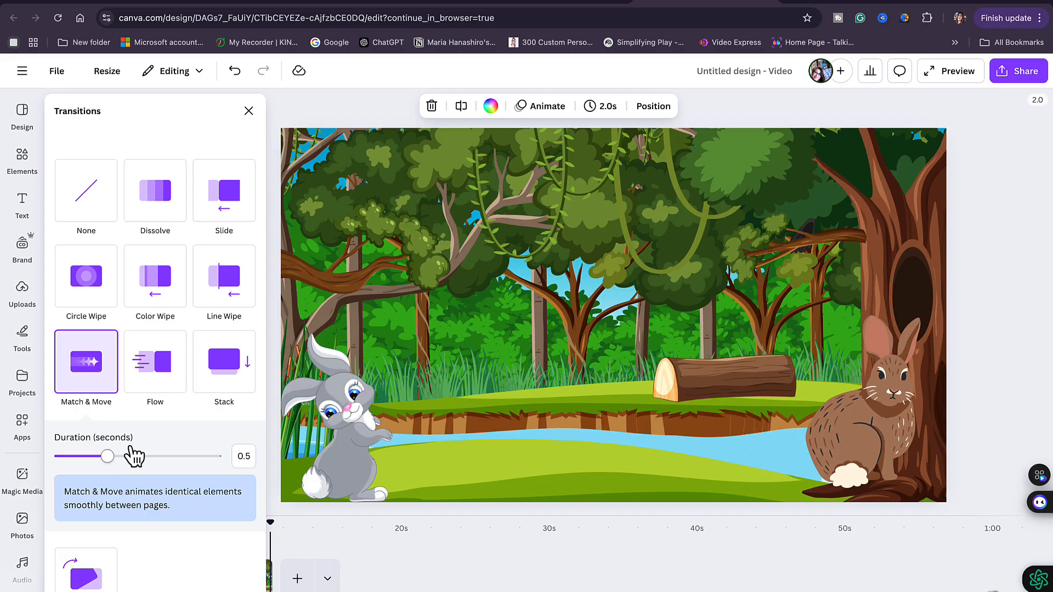
pyautogui.moveTo(105, 460); pyautogui.dragTo(166, 470)
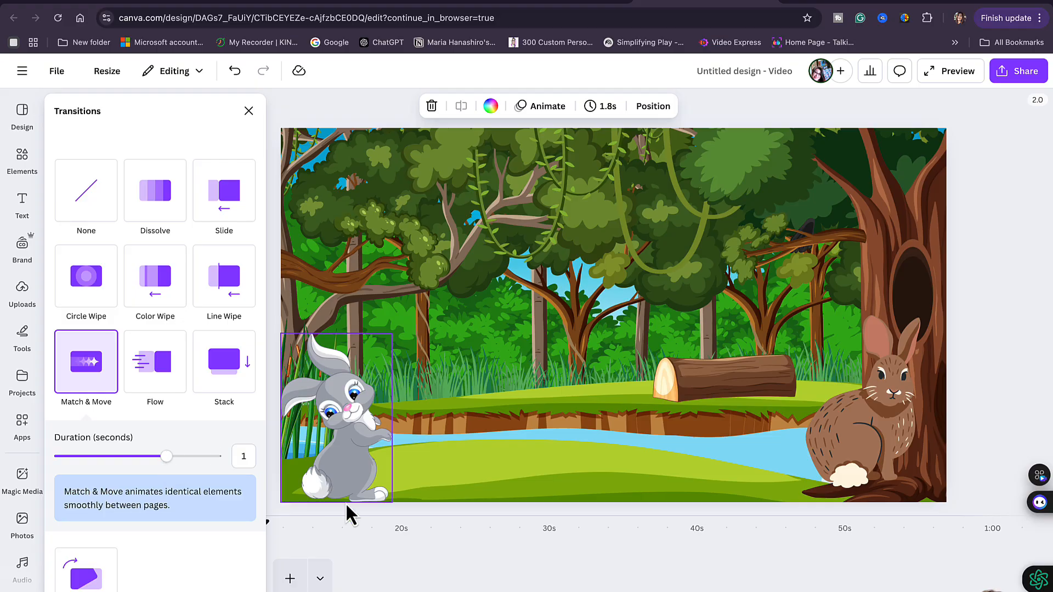
pyautogui.click(450, 443)
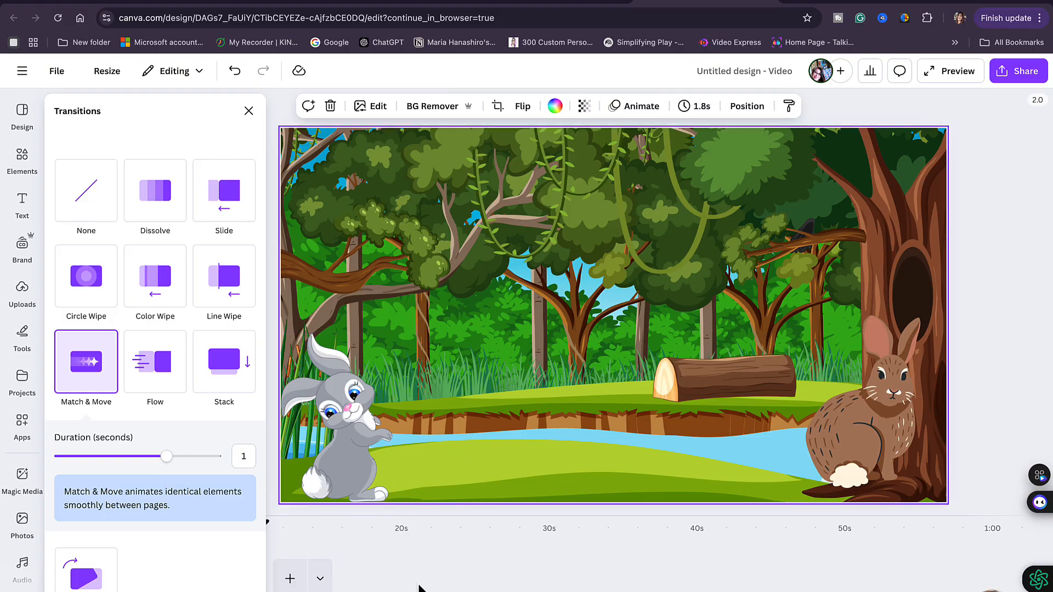
pyautogui.click(250, 112)
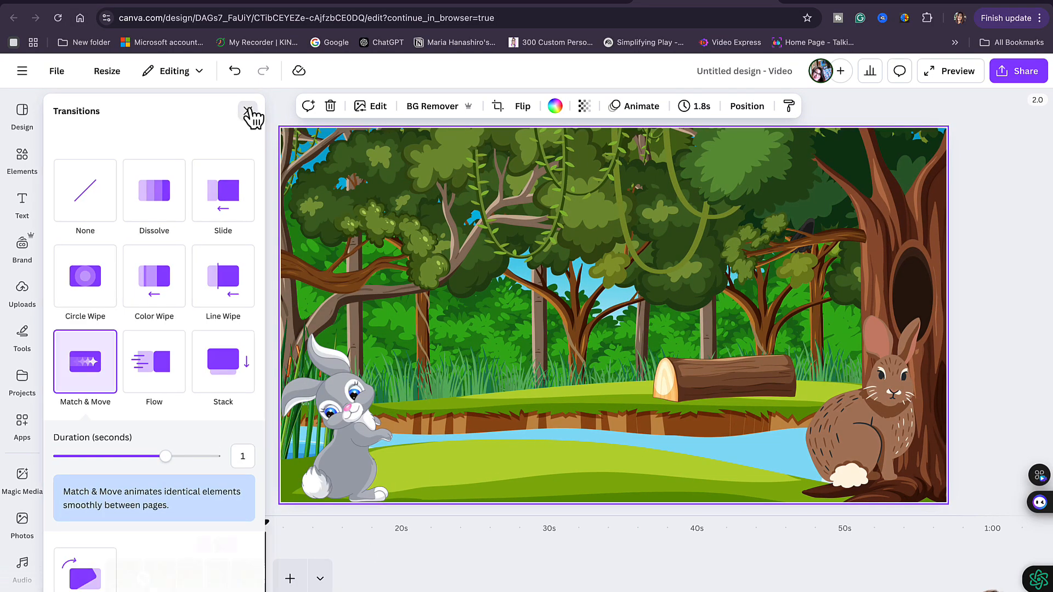
pyautogui.moveTo(265, 525); pyautogui.dragTo(179, 529)
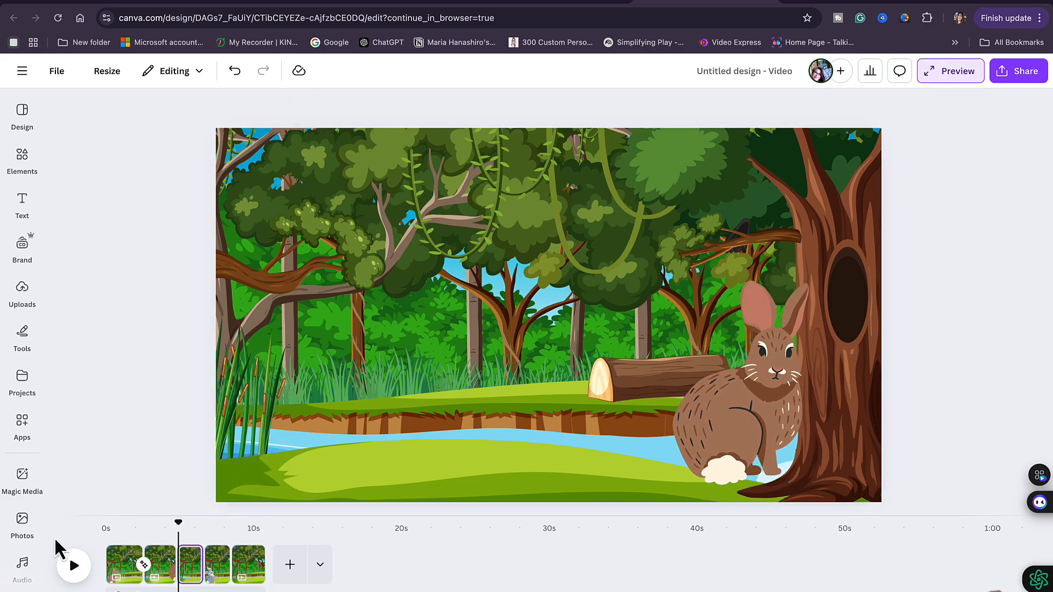
pyautogui.click(79, 563)
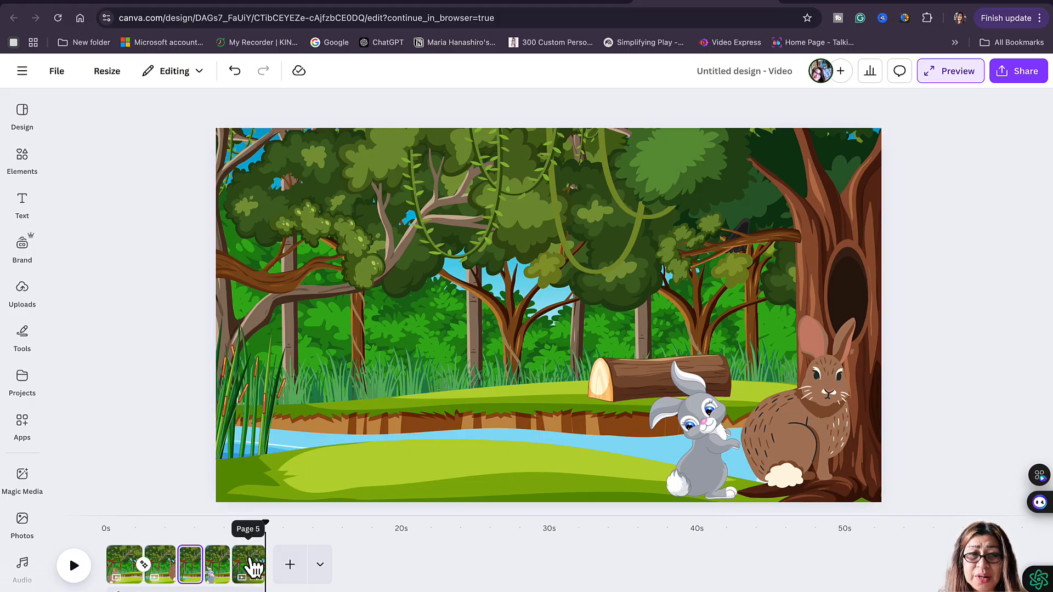
# Step: Duplicate the fifth page to create a sixth page at the end of the timeline
pyautogui.rightClick(253, 566)
pyautogui.click(250, 558)
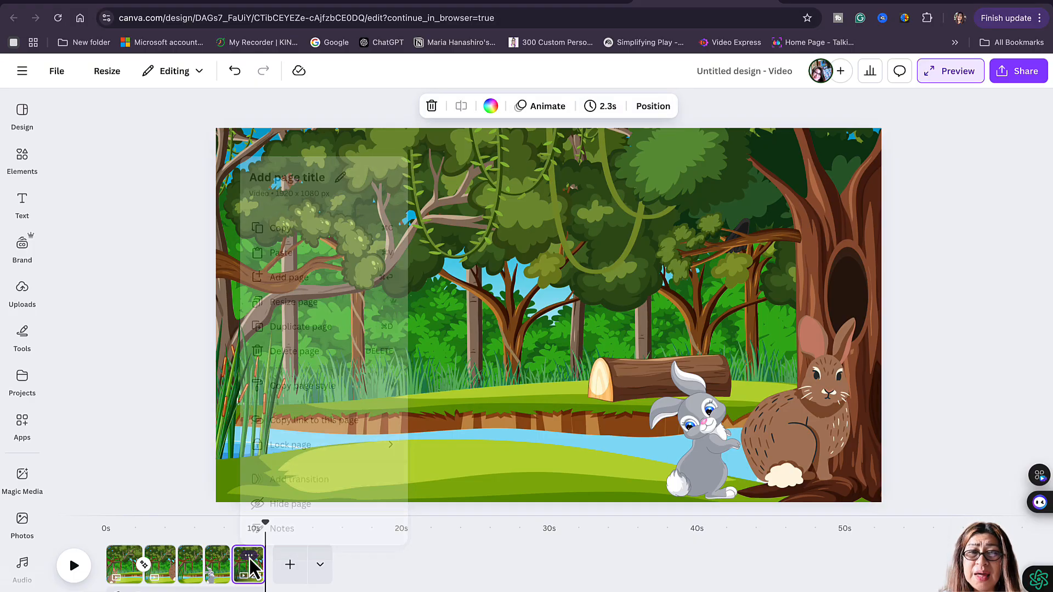
pyautogui.click(250, 557)
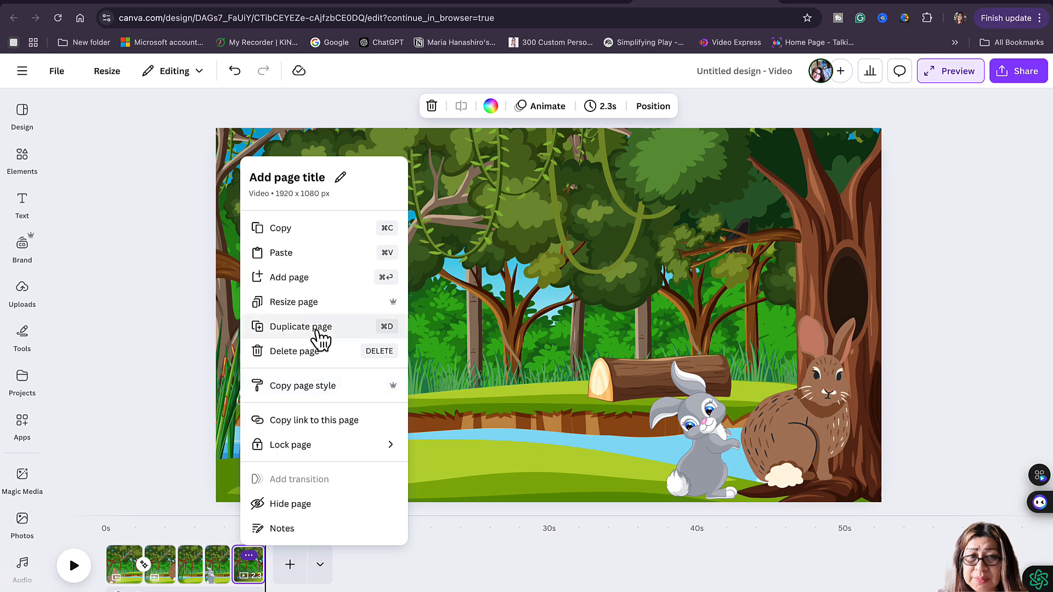
pyautogui.click(318, 327)
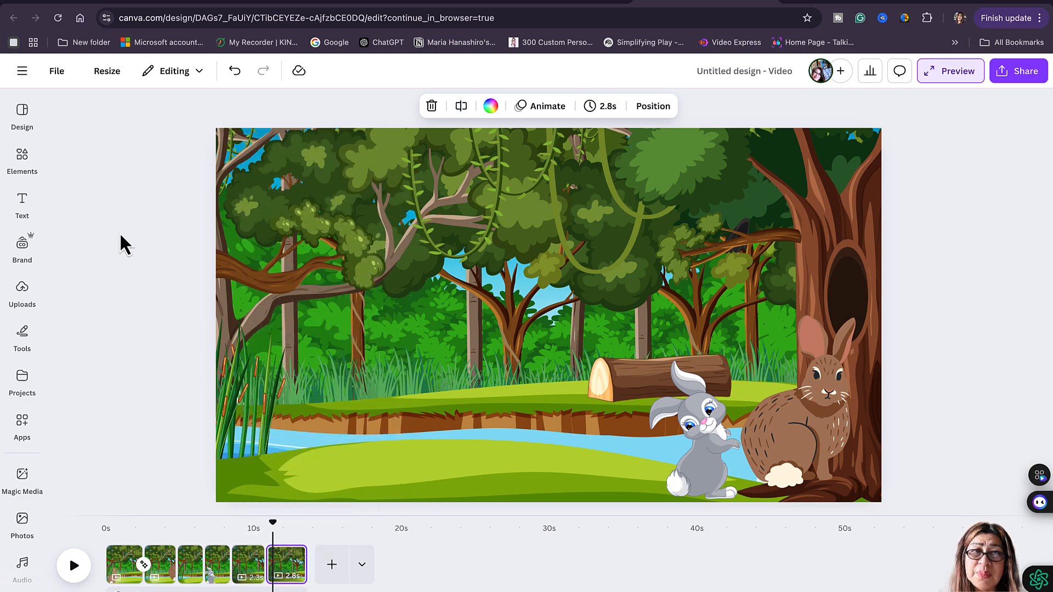
# Step: Add the black-and-white rabbit graphic to the sixth page, placing it in the scene's lower-left corner at about two-thirds of its inserted size
pyautogui.click(22, 159)
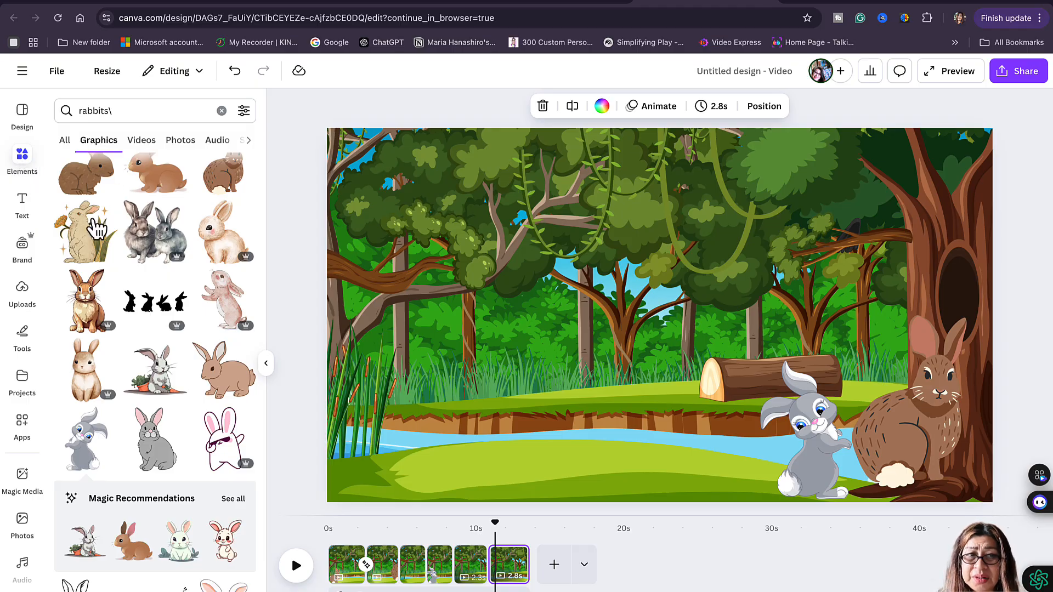
pyautogui.scroll(-2, 123, 393)
pyautogui.scroll(-5, 125, 444)
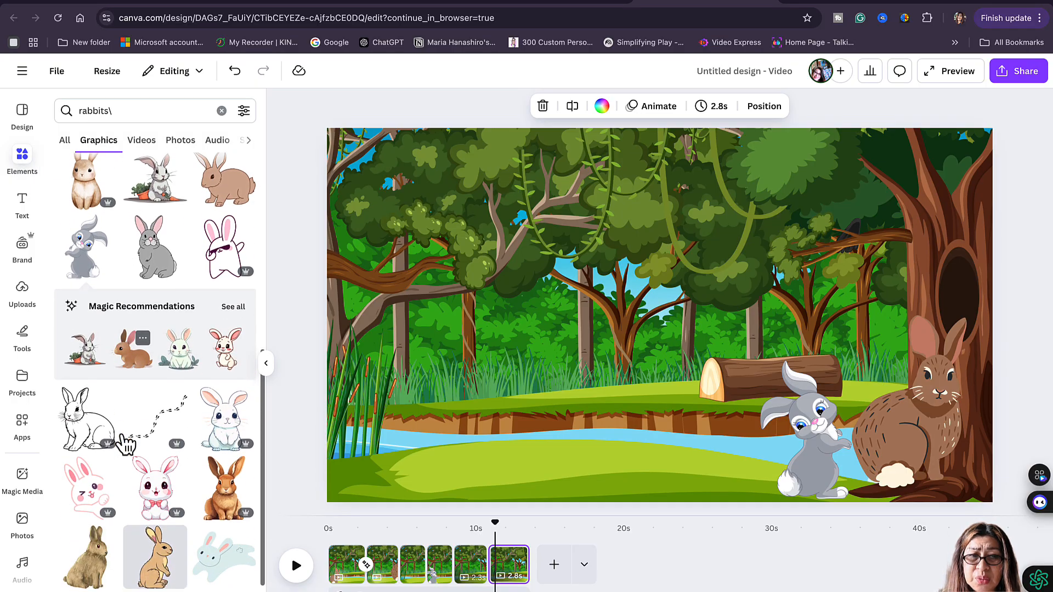
pyautogui.scroll(-2, 125, 445)
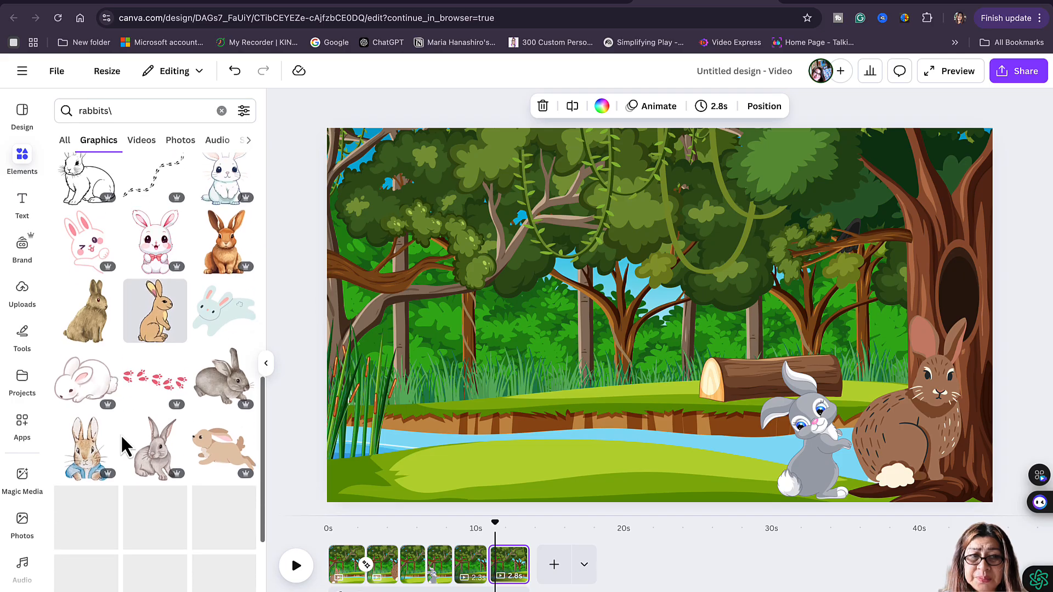
pyautogui.scroll(-3, 125, 445)
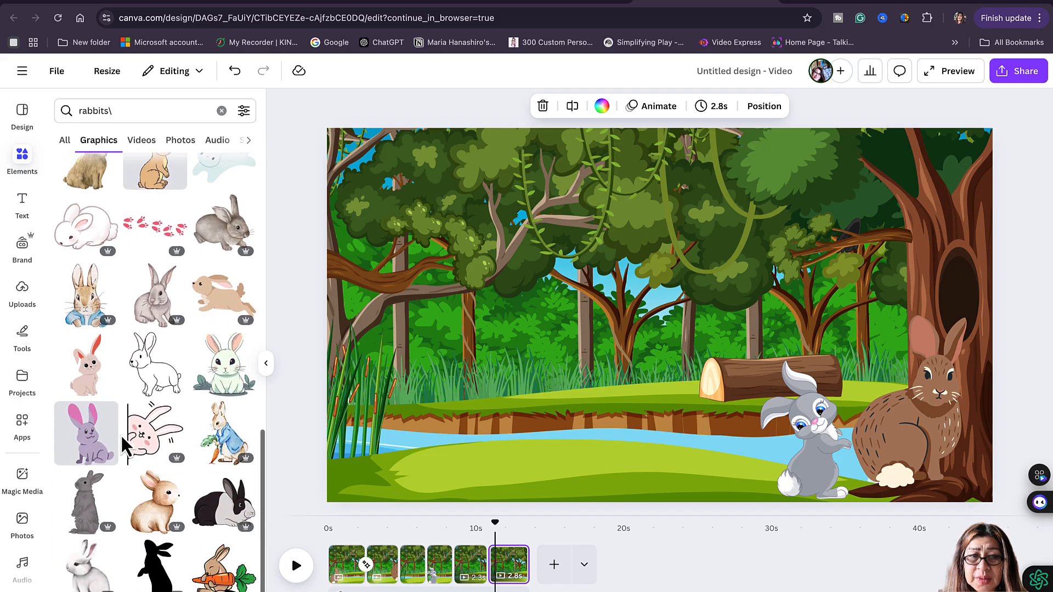
pyautogui.click(228, 520)
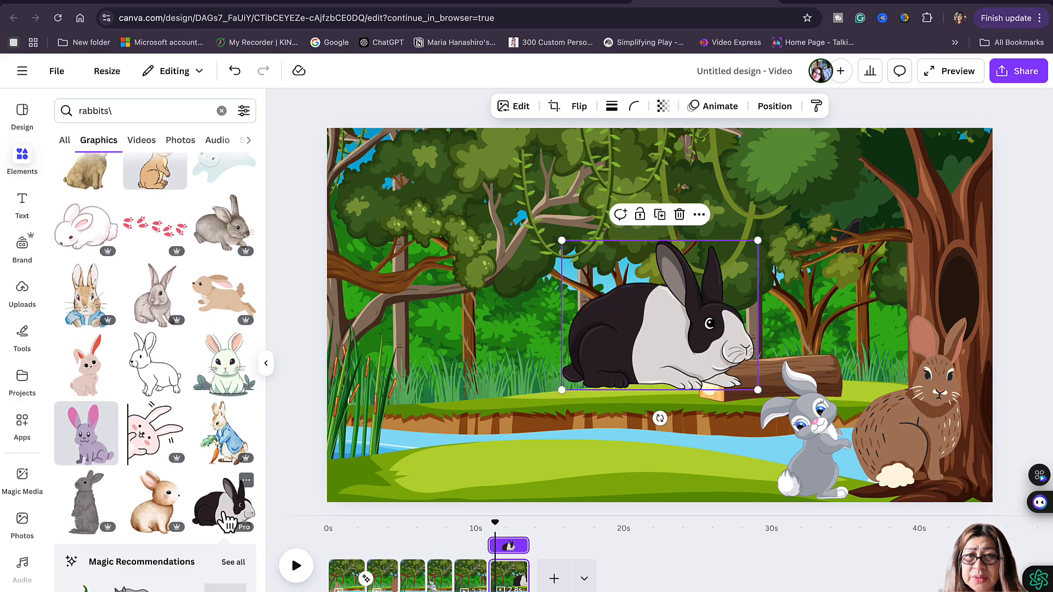
pyautogui.moveTo(702, 326); pyautogui.dragTo(458, 434)
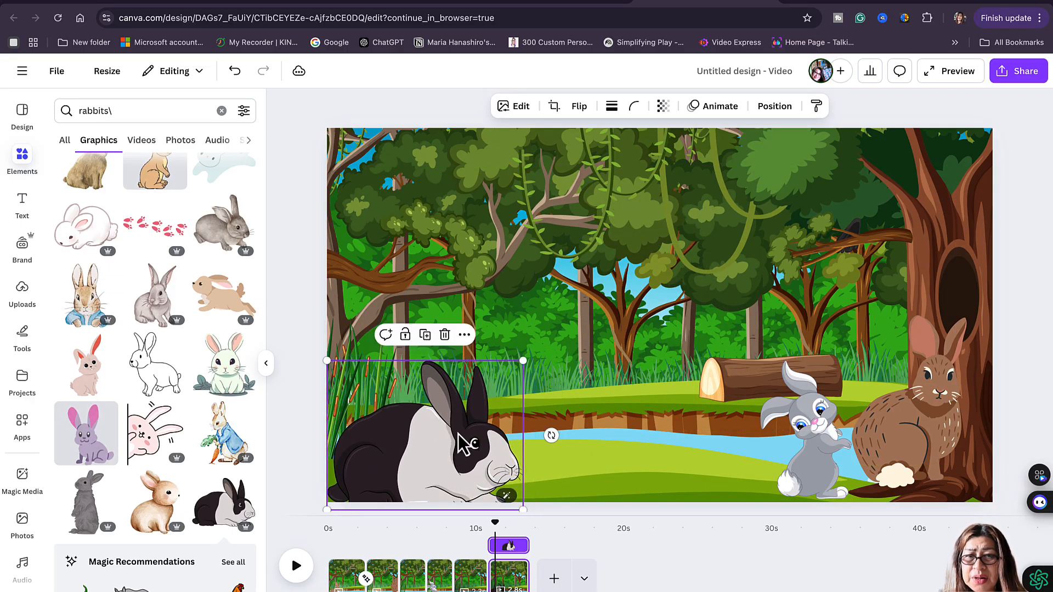
pyautogui.moveTo(523, 361); pyautogui.dragTo(459, 409)
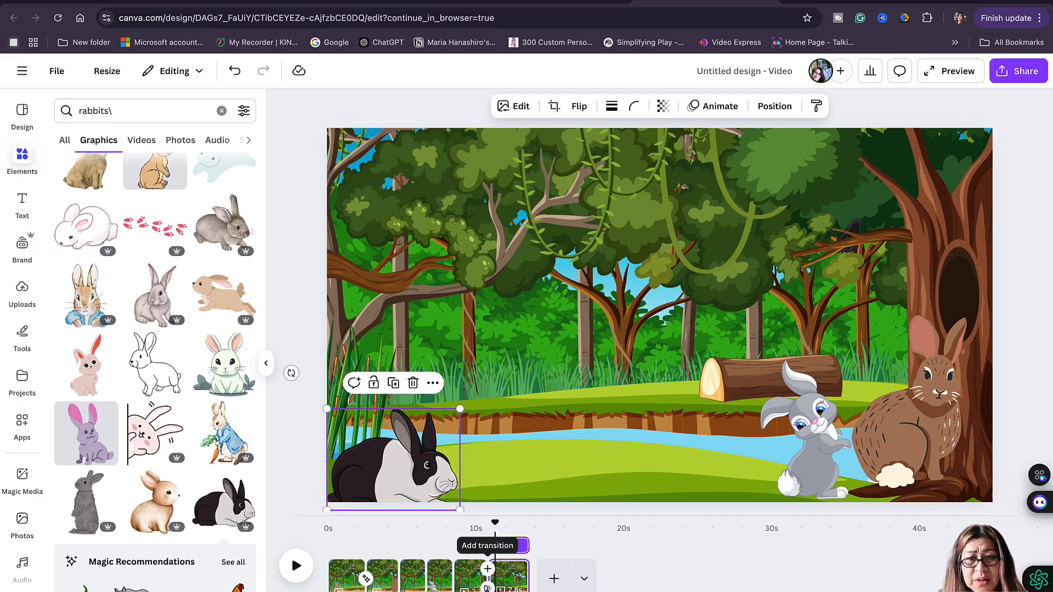
# Step: Add a Match & Move transition lasting 1 second between the fifth and sixth pages, and play the animation from the start
pyautogui.click(488, 569)
pyautogui.click(84, 359)
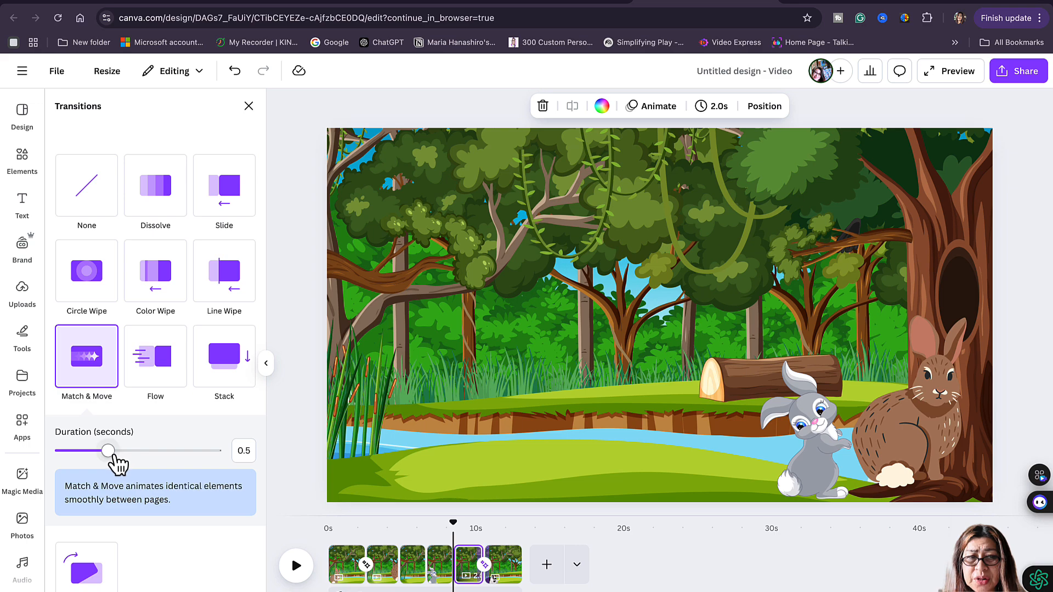
pyautogui.moveTo(114, 455); pyautogui.dragTo(166, 456)
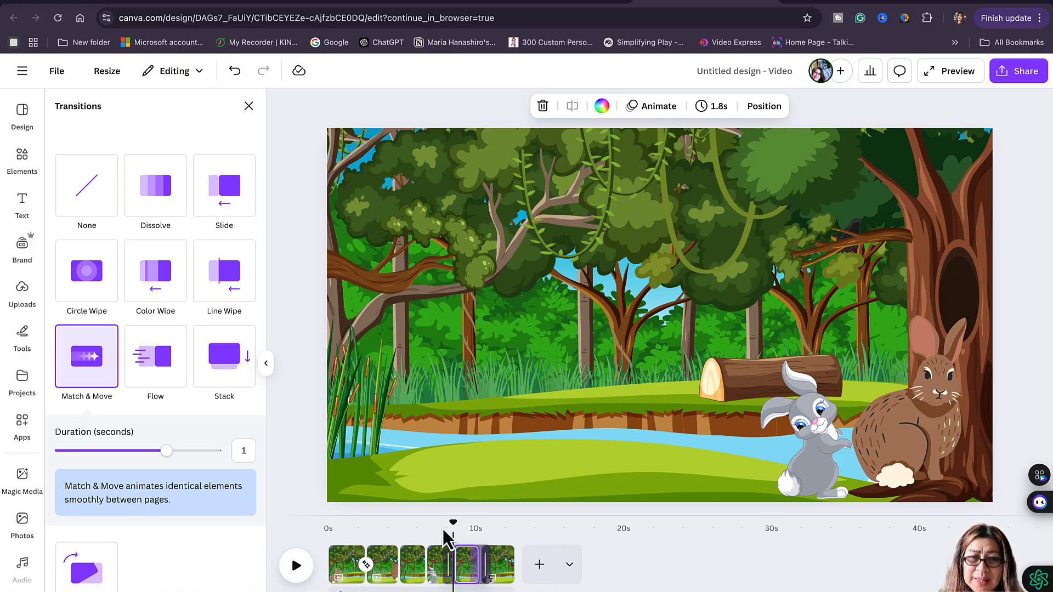
pyautogui.moveTo(444, 531); pyautogui.dragTo(329, 534)
pyautogui.click(296, 566)
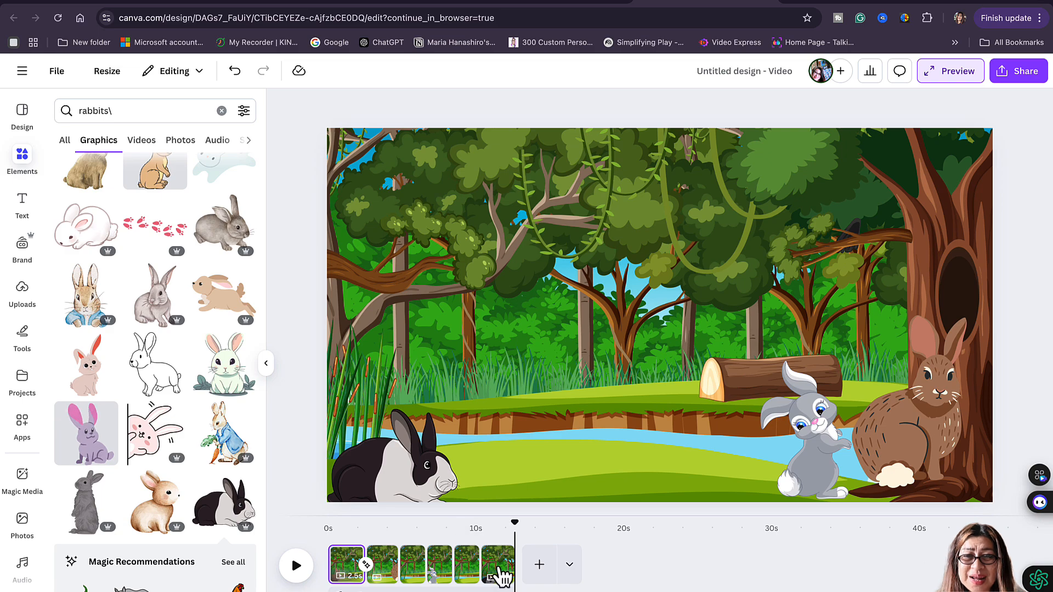
# Step: Try moving the black-and-white rabbit on the sixth page to just beside the grey rabbit, and play the animation from the start
pyautogui.click(498, 573)
pyautogui.click(430, 499)
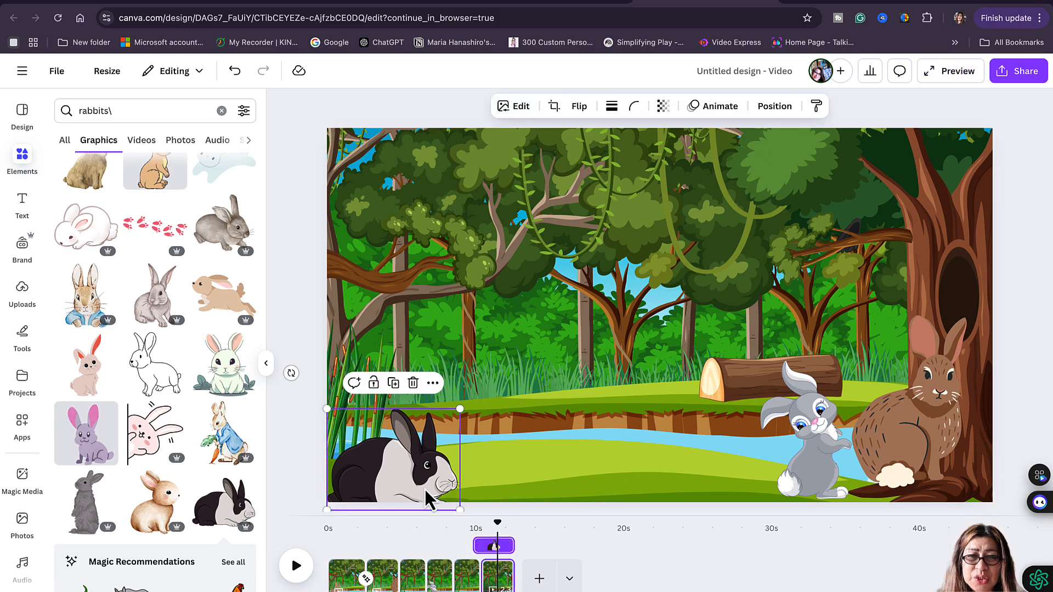
pyautogui.moveTo(426, 492); pyautogui.dragTo(706, 471)
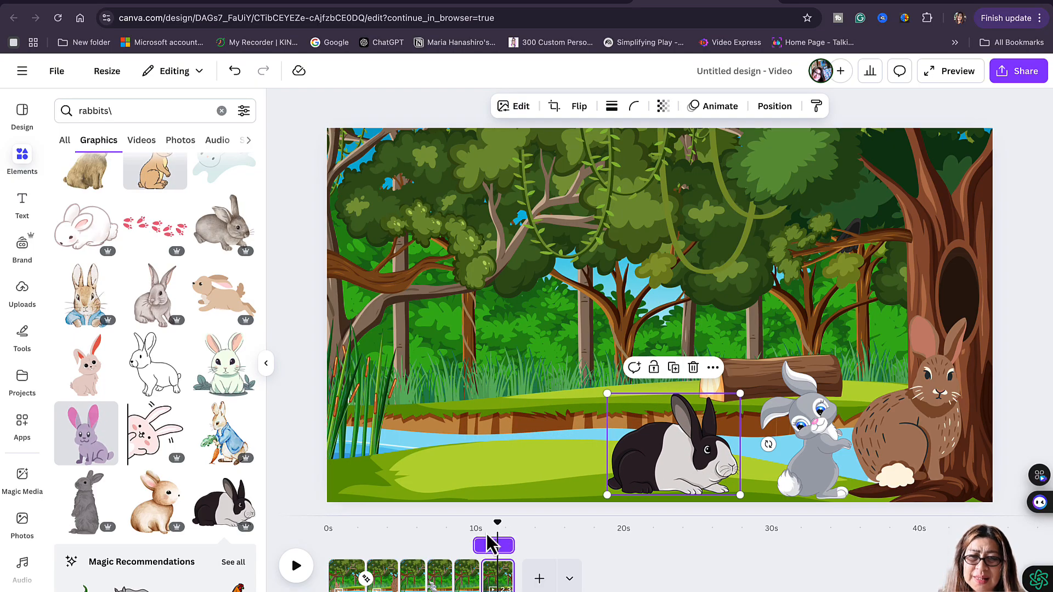
pyautogui.click(486, 586)
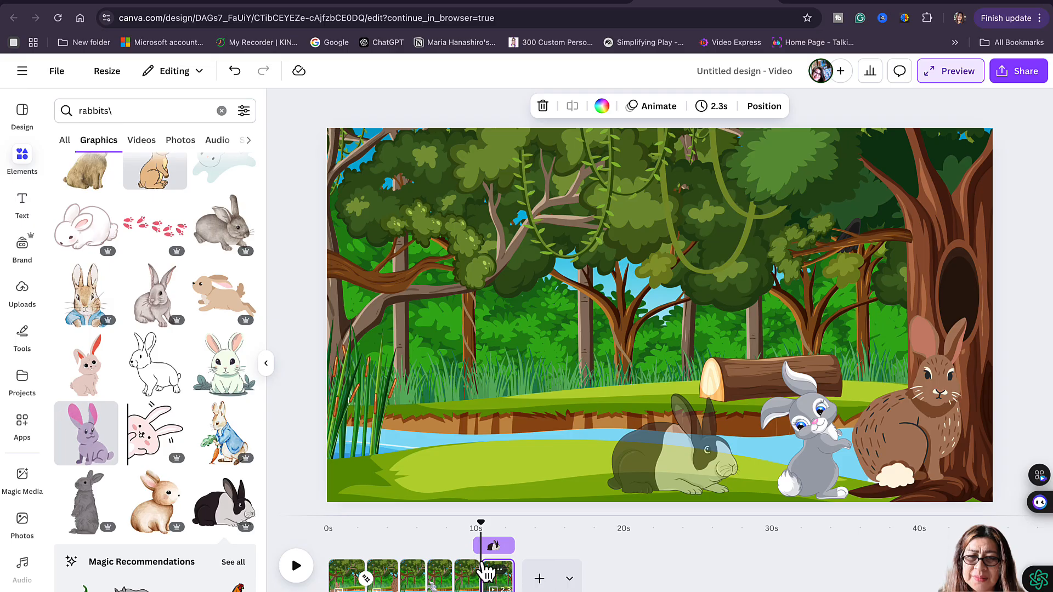
pyautogui.moveTo(496, 528); pyautogui.dragTo(307, 554)
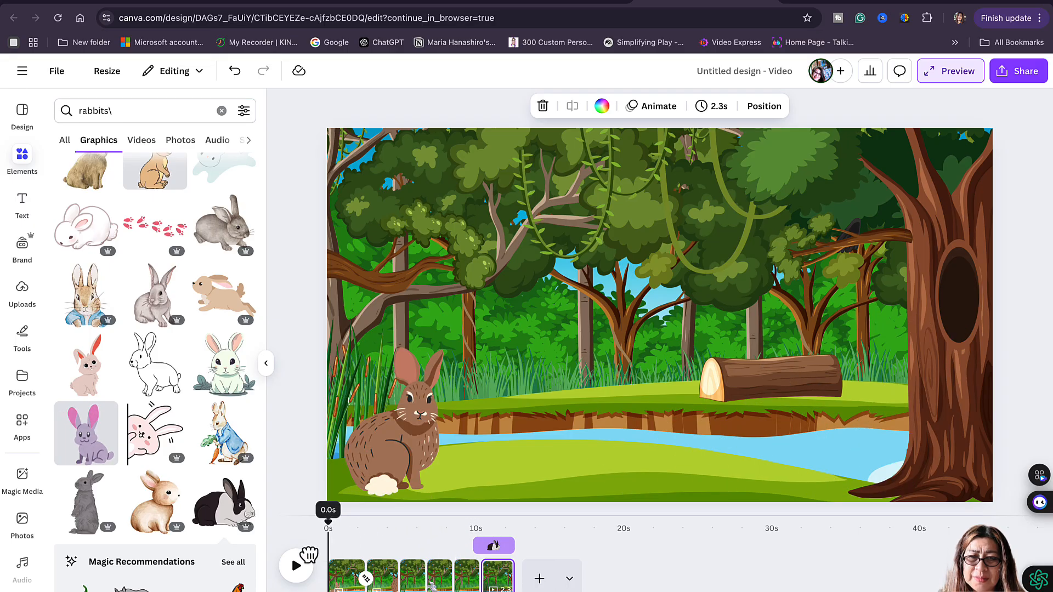
pyautogui.click(301, 569)
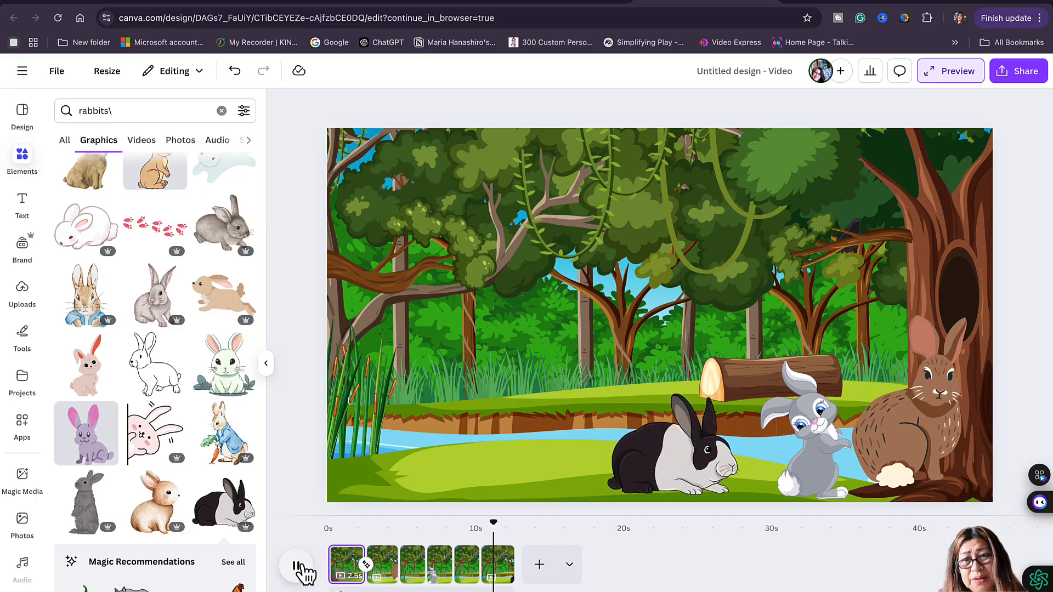
pyautogui.click(297, 567)
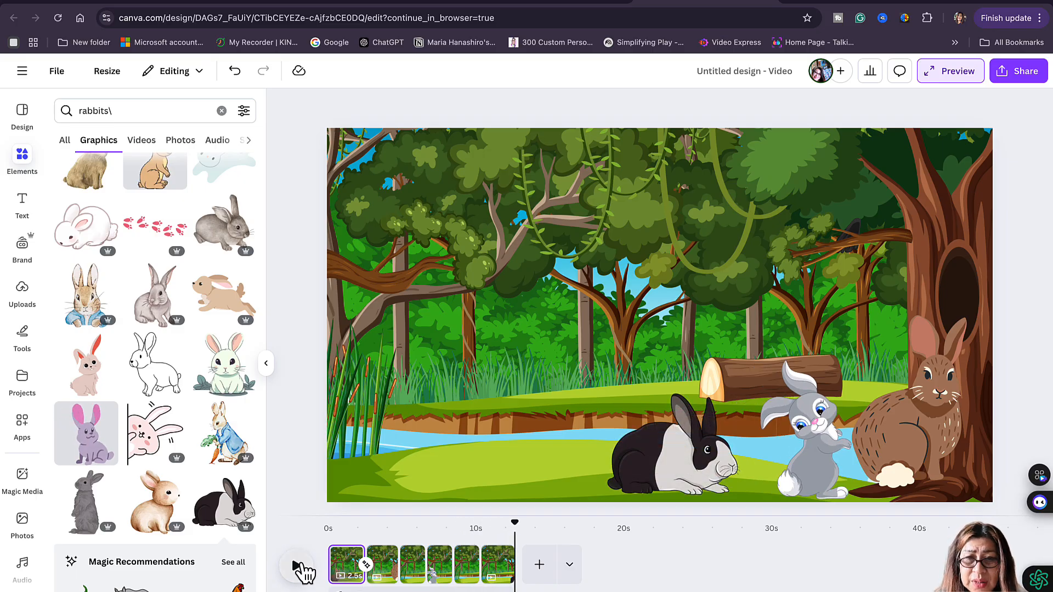
# Step: Move the black-and-white rabbit on the sixth page back to the scene's lower-left corner and duplicate that page
pyautogui.click(650, 492)
pyautogui.moveTo(650, 492); pyautogui.dragTo(384, 483)
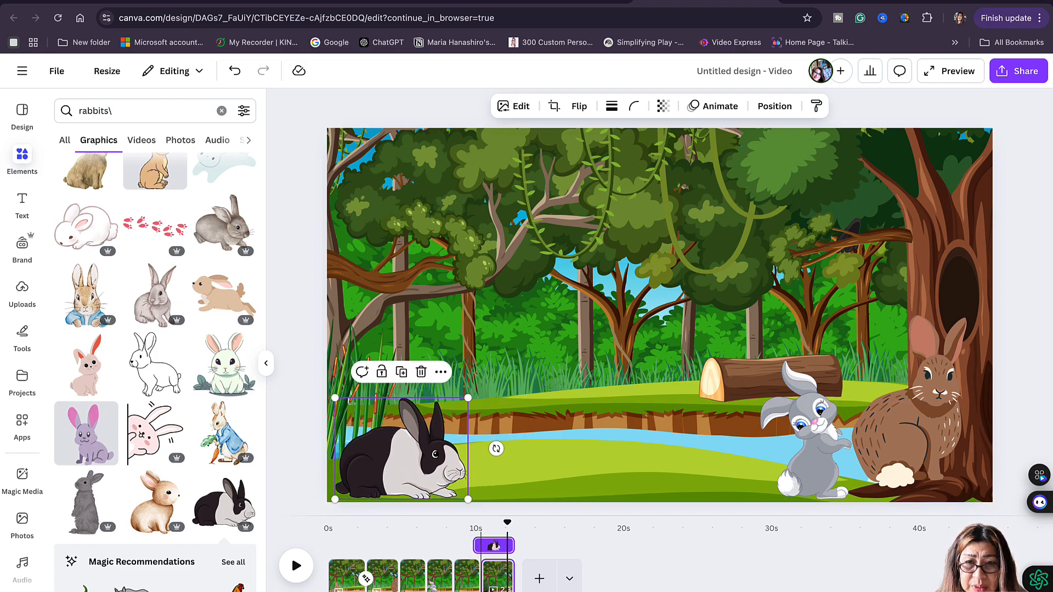
pyautogui.rightClick(504, 580)
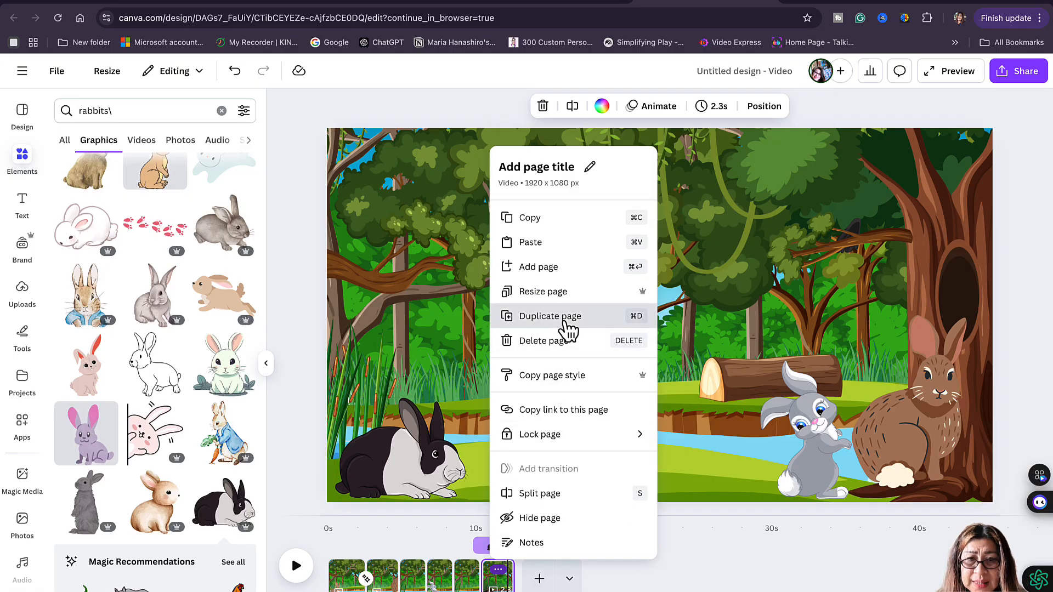
pyautogui.click(563, 318)
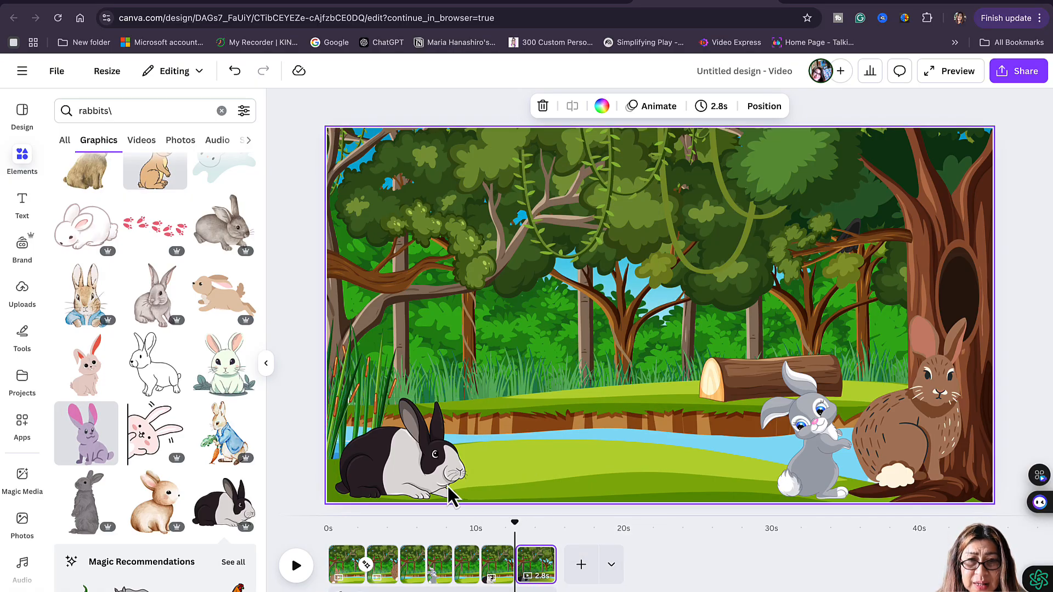
# Step: On the seventh page, move the black-and-white rabbit across the scene to just beside the grey rabbit
pyautogui.click(418, 477)
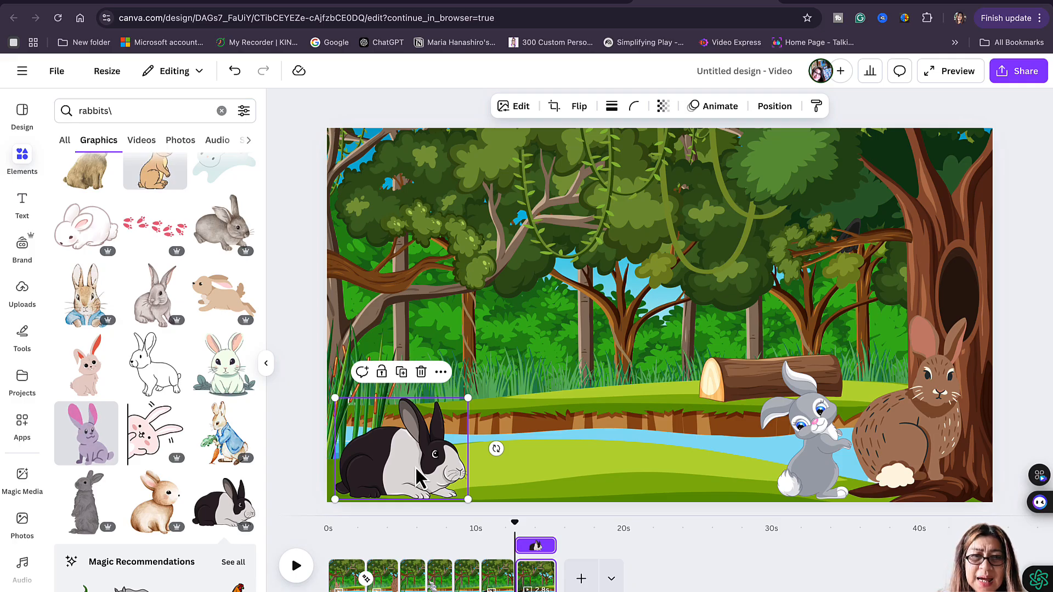
pyautogui.moveTo(416, 470); pyautogui.dragTo(691, 461)
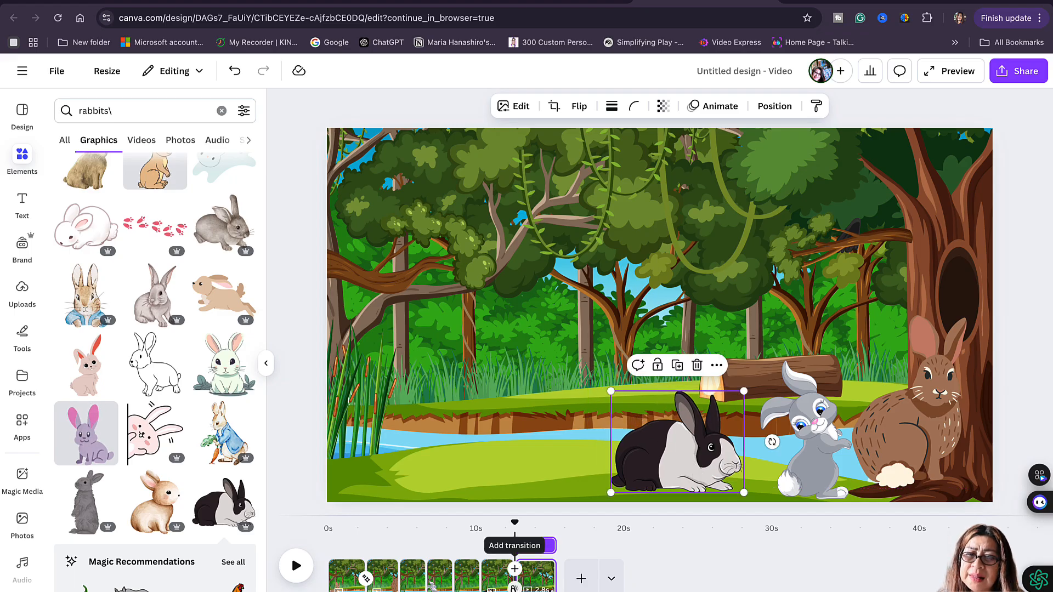
# Step: Add a Match & Move transition lasting 1 second between the sixth and seventh pages, and return the playhead to the start
pyautogui.click(515, 569)
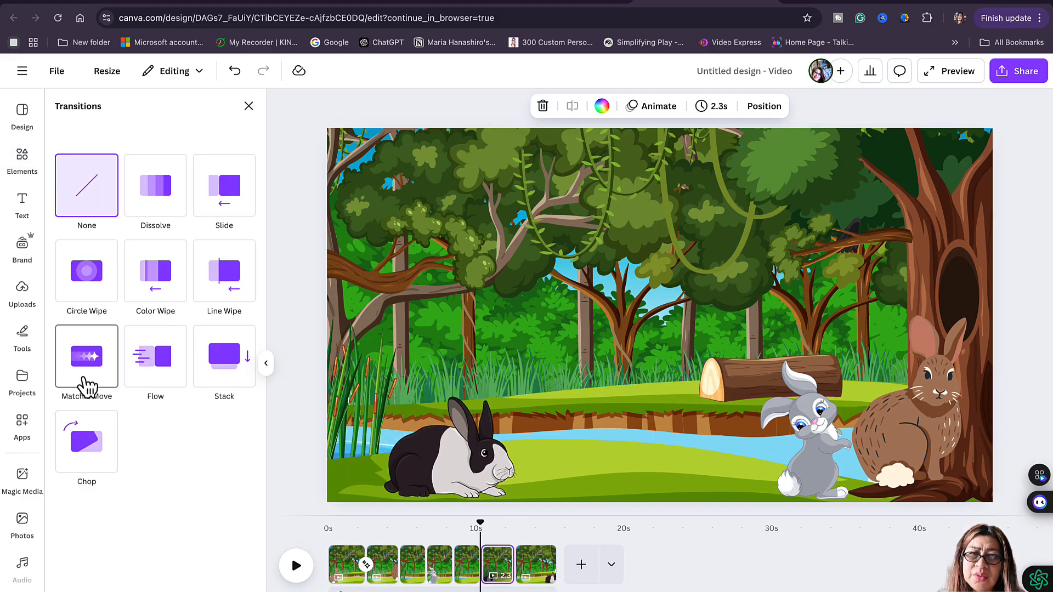
pyautogui.click(86, 381)
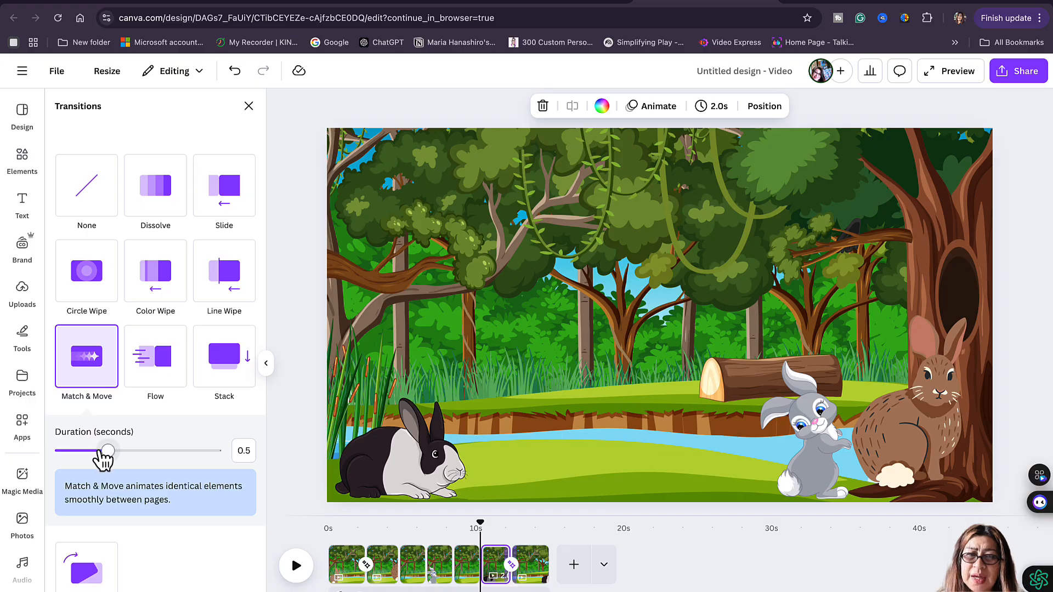
pyautogui.moveTo(104, 455); pyautogui.dragTo(167, 457)
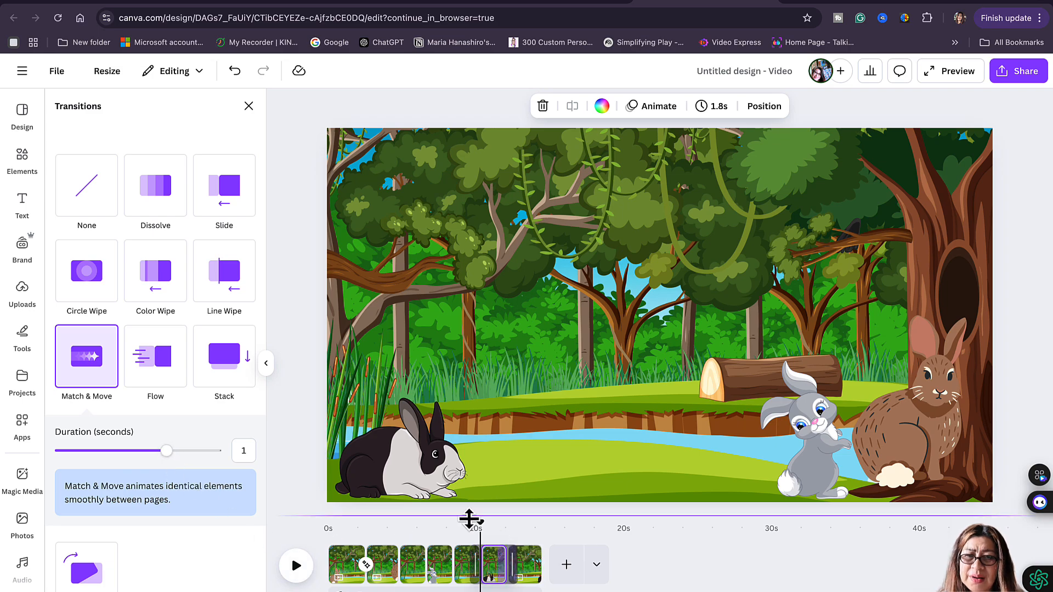
pyautogui.moveTo(484, 531); pyautogui.dragTo(323, 520)
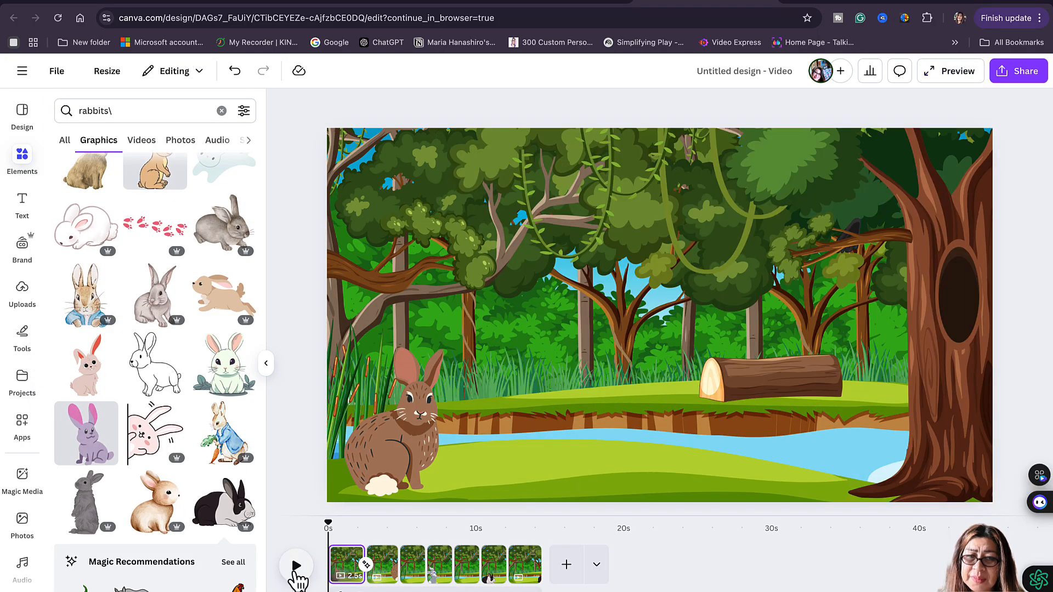
# Step: Play the rabbit animation from the start to review it, and close the transition settings
pyautogui.click(297, 565)
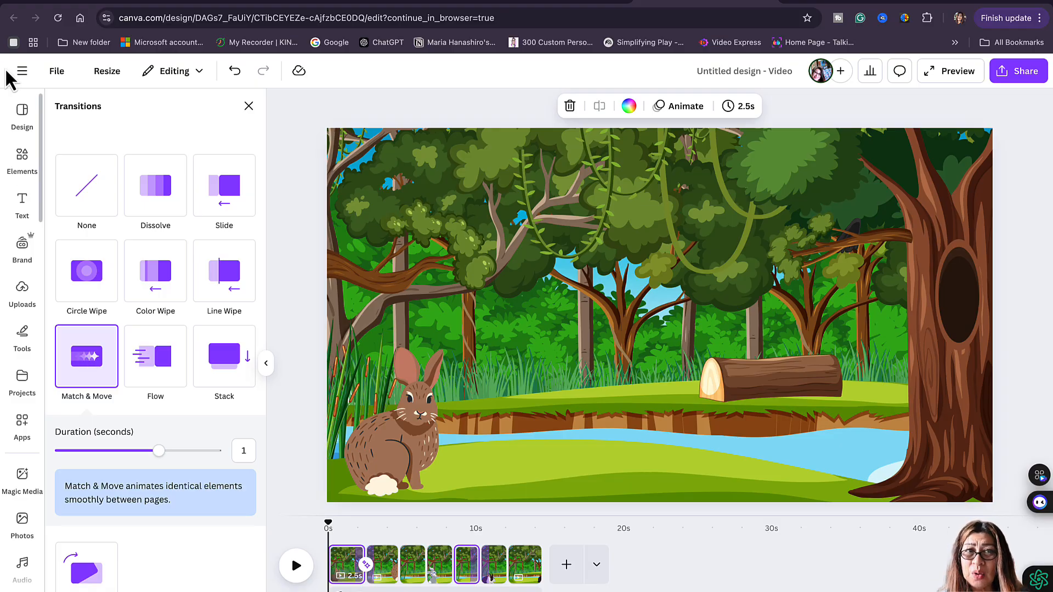
pyautogui.click(249, 107)
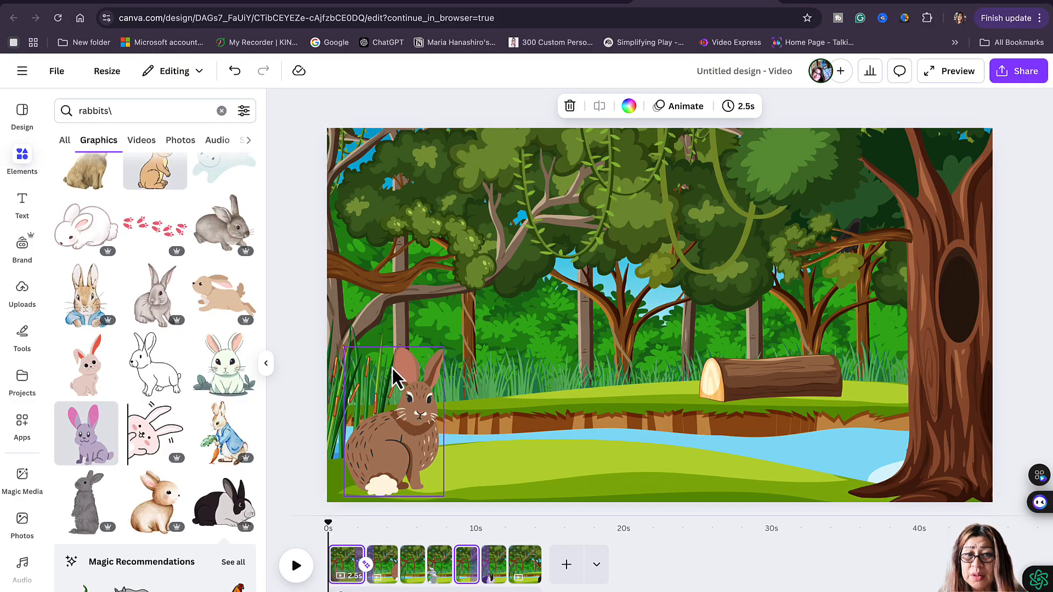
# Step: Browse the audio library and filter its tracks to show only free ones
pyautogui.click(22, 568)
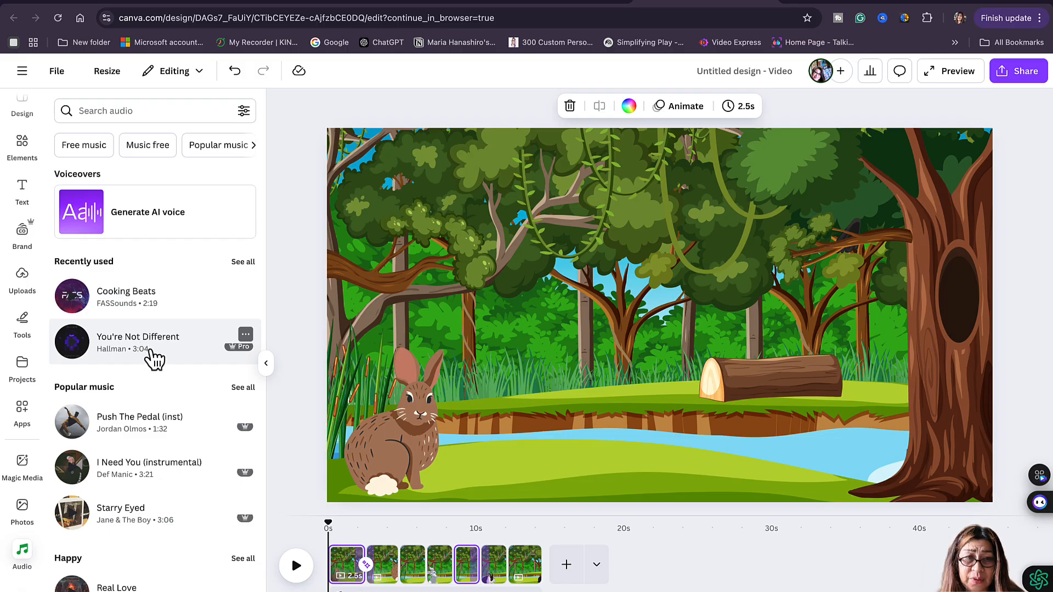
pyautogui.scroll(-6, 136, 433)
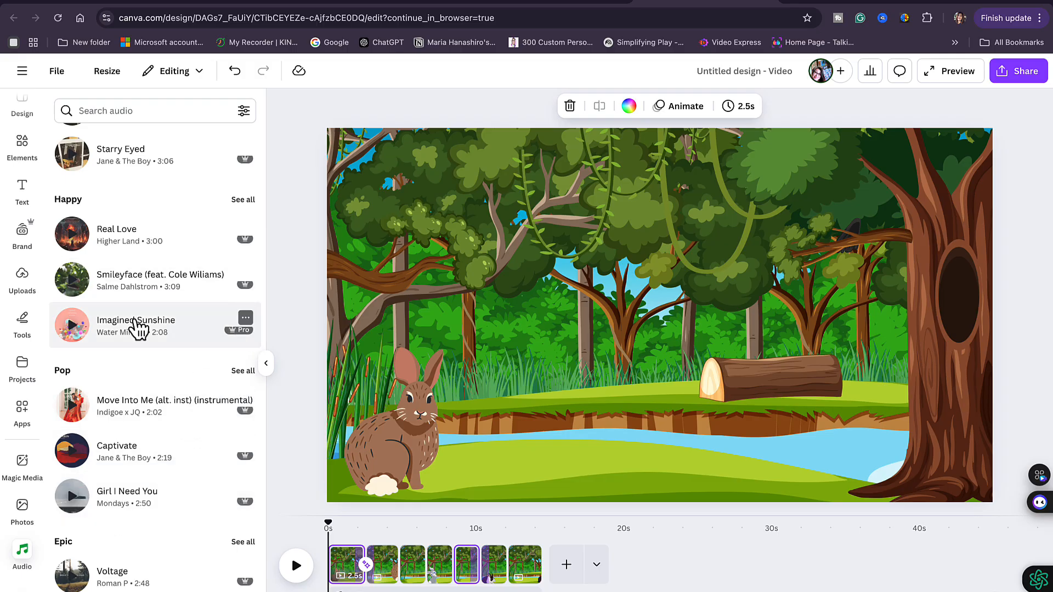
pyautogui.scroll(5, 137, 328)
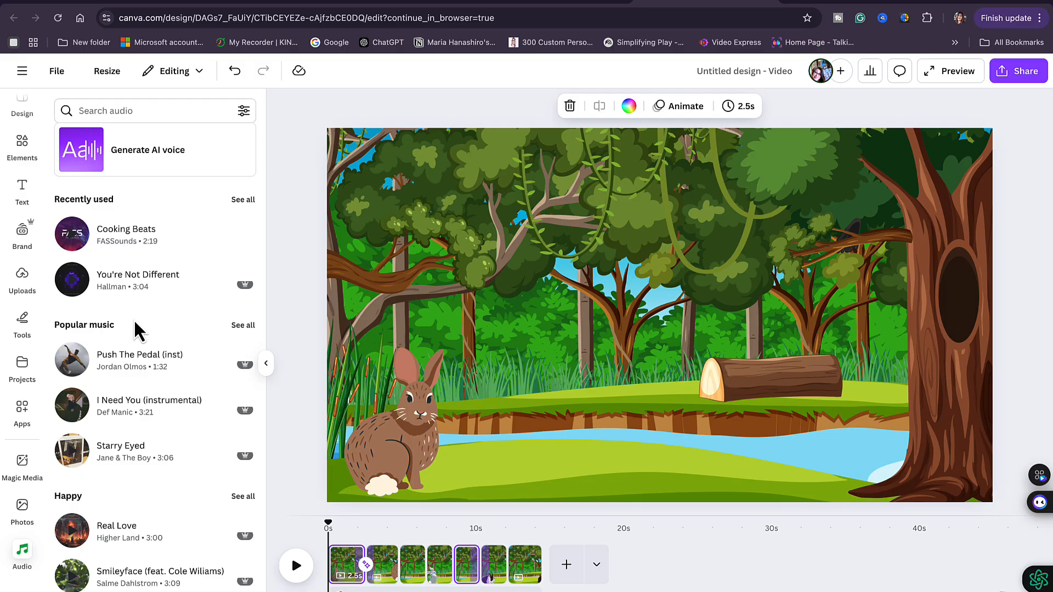
pyautogui.scroll(2, 132, 228)
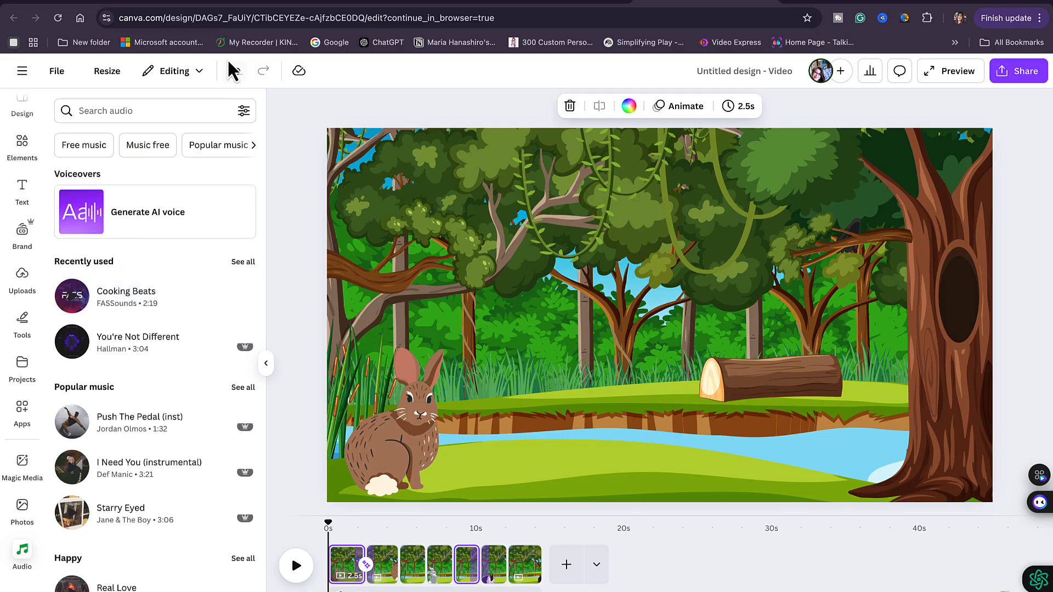
pyautogui.click(244, 112)
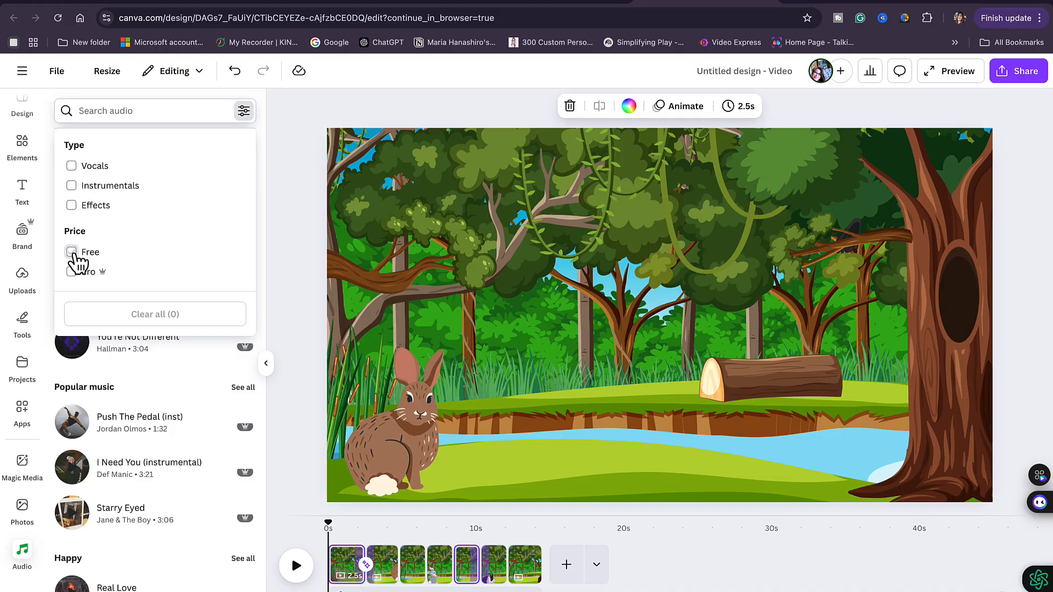
pyautogui.click(72, 253)
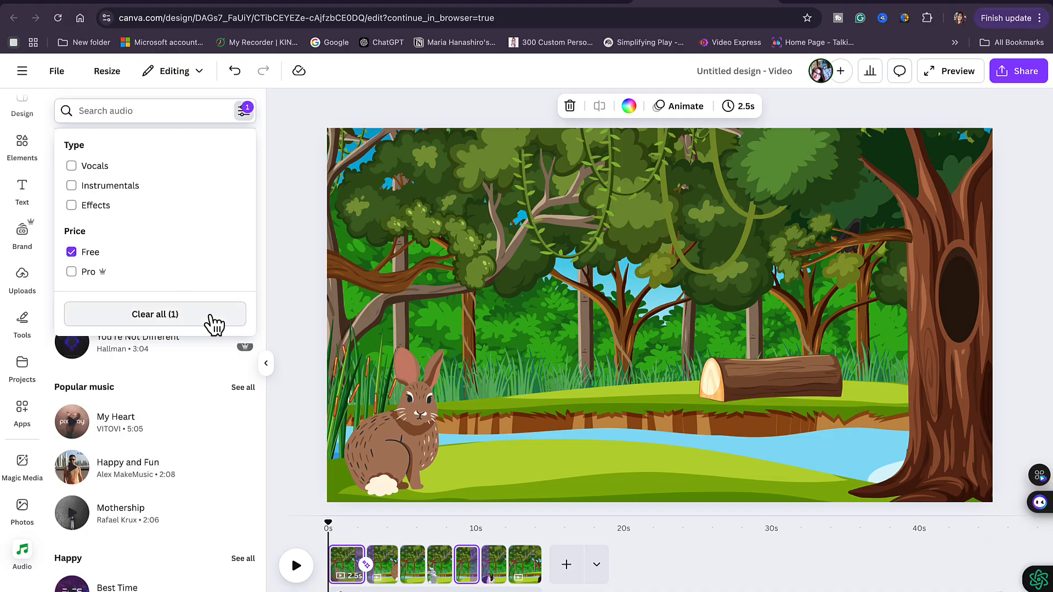
pyautogui.click(289, 309)
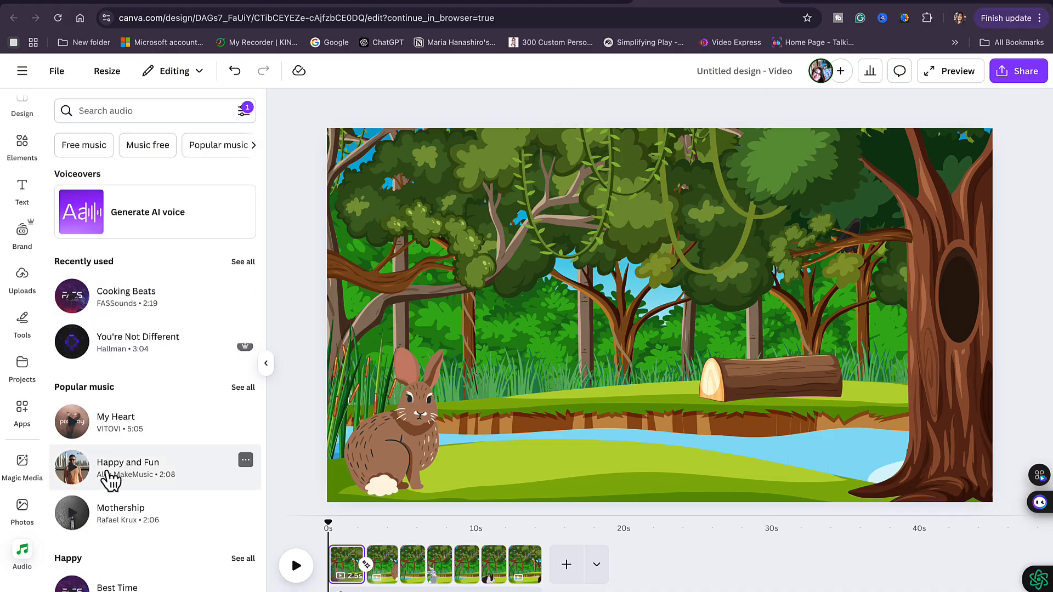
# Step: Add the free "Best Time" track from the Happy category as background music, and preview the whole video
pyautogui.scroll(-3, 110, 480)
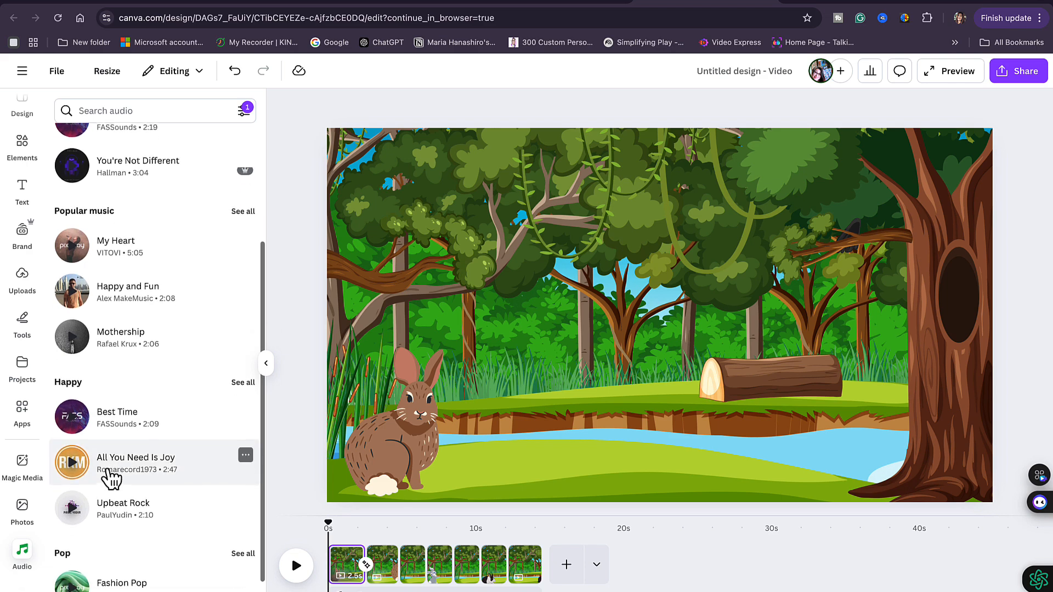
pyautogui.scroll(-1, 109, 479)
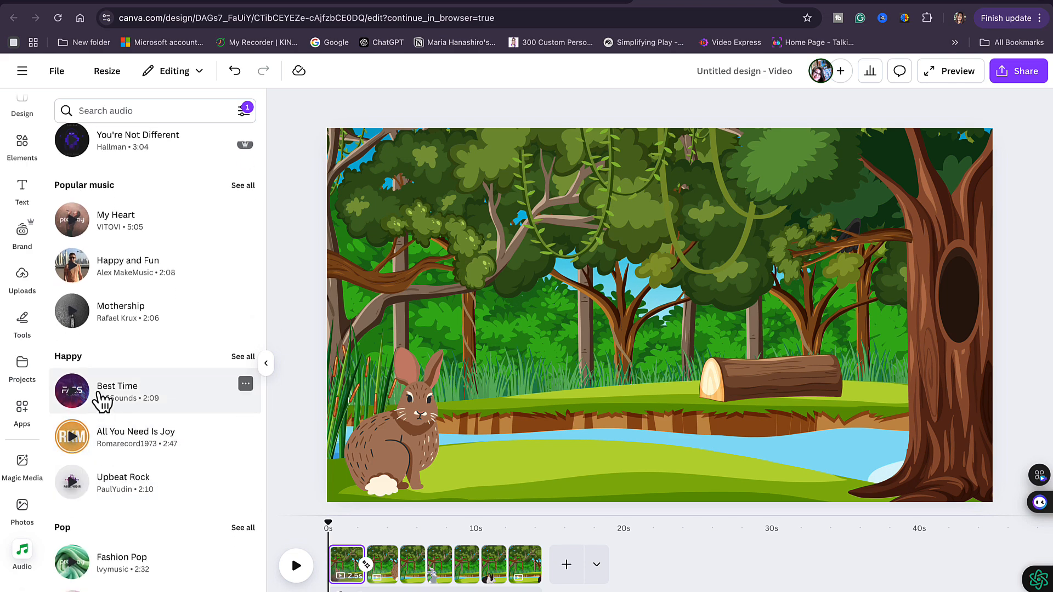
pyautogui.click(102, 400)
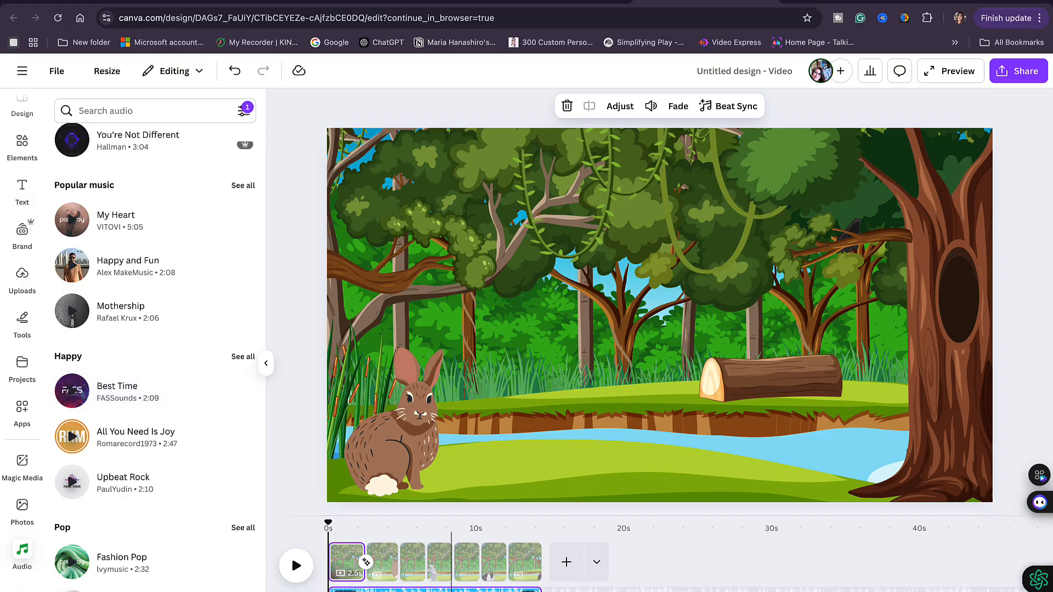
pyautogui.click(963, 78)
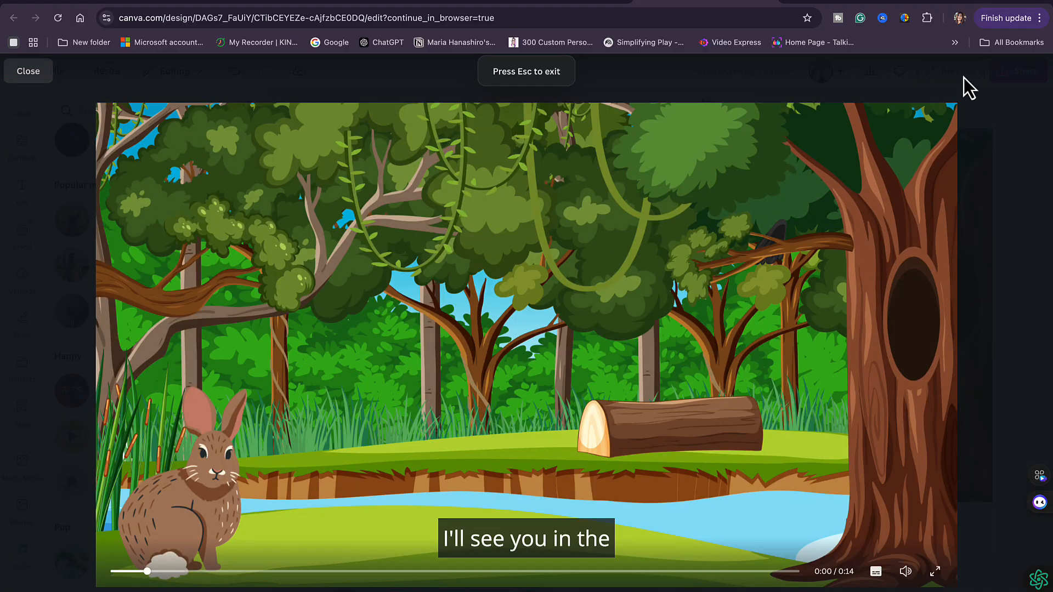